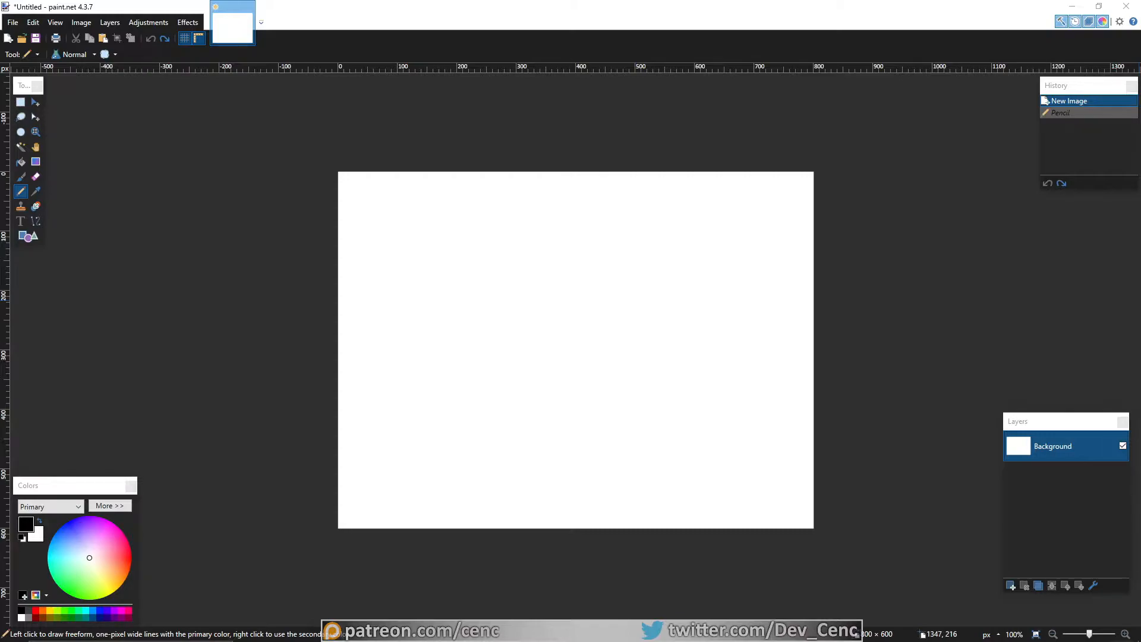
Step: Draw a thin black wavy line down the canvas and paint a blue band along the right edge with a 70 px brush
key(b)
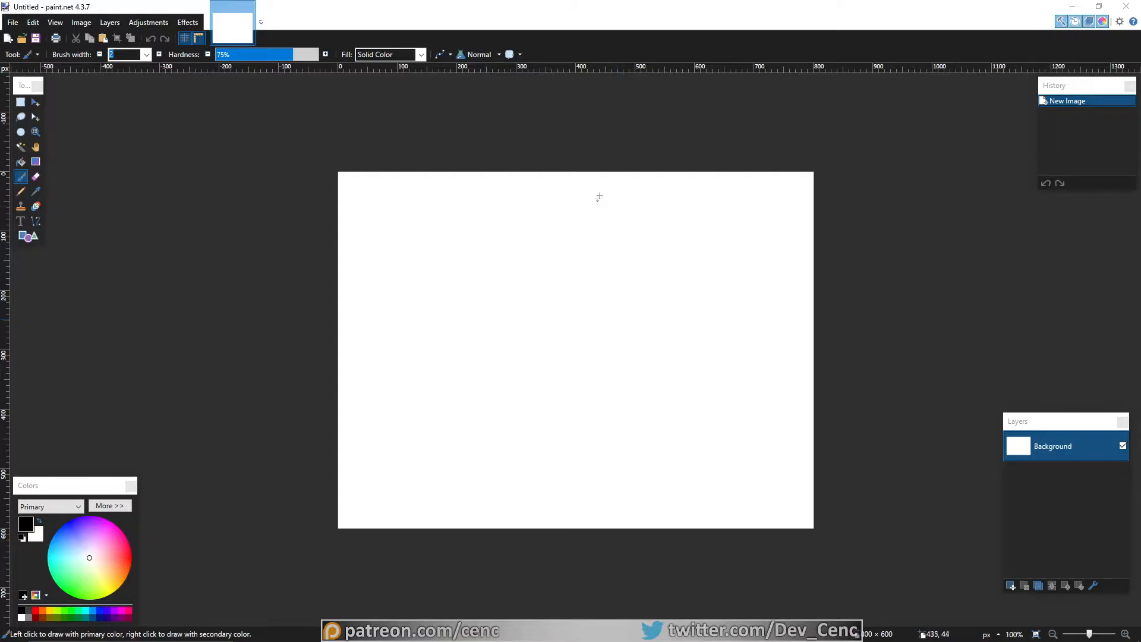
mouse_move(658, 170)
mouse_down()
mouse_move(609, 247)
mouse_move(610, 297)
mouse_move(643, 360)
mouse_move(684, 532)
mouse_up()
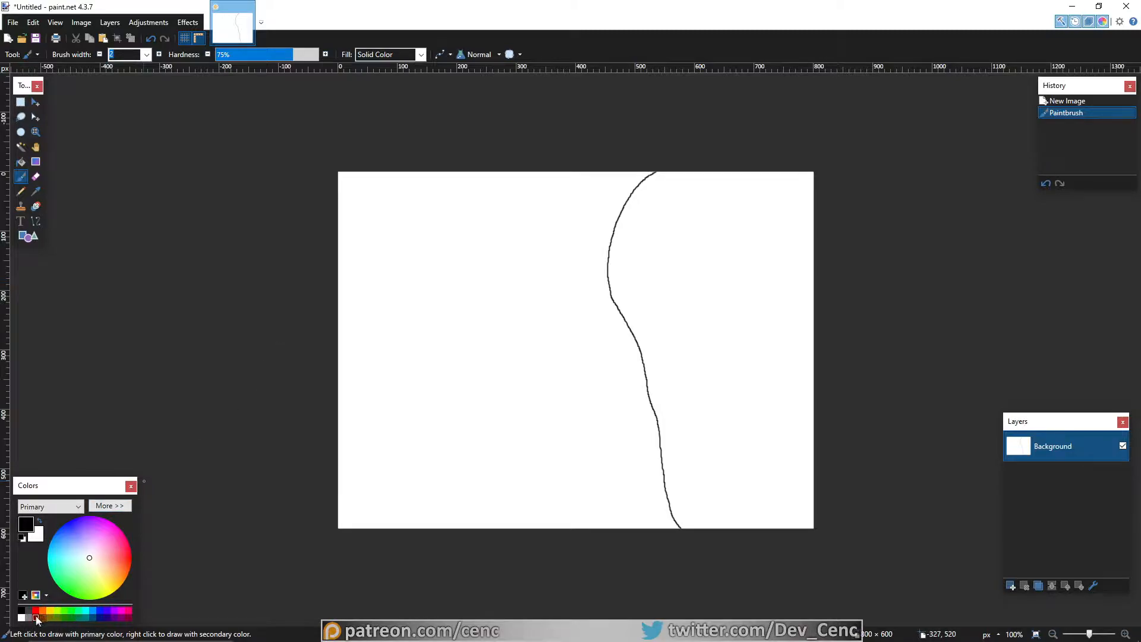
click(100, 613)
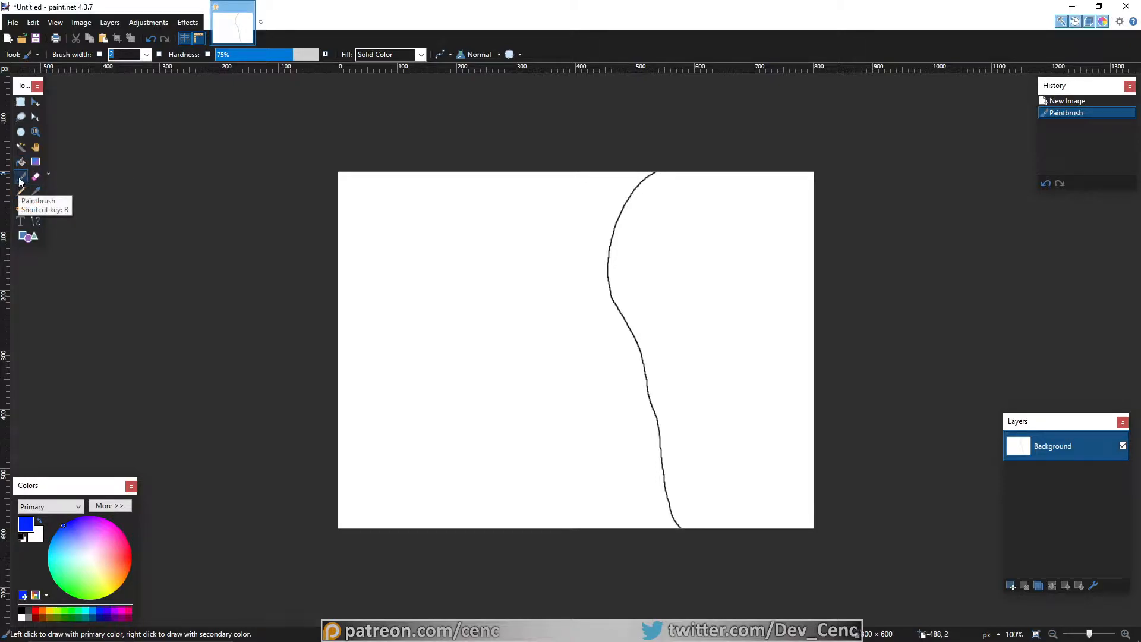
click(147, 54)
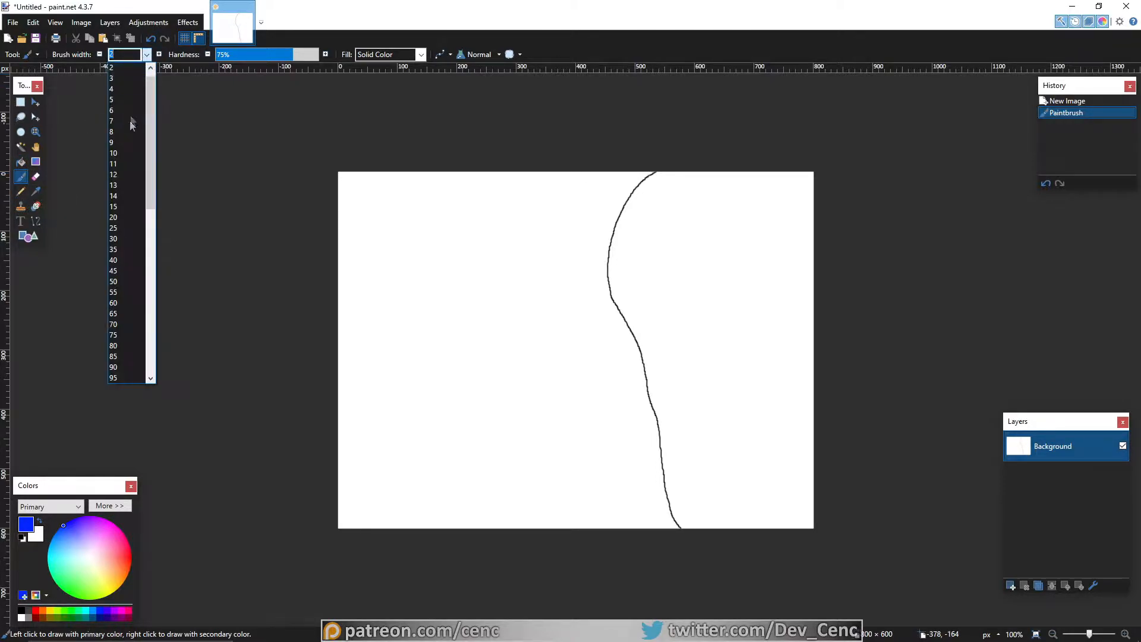
click(128, 322)
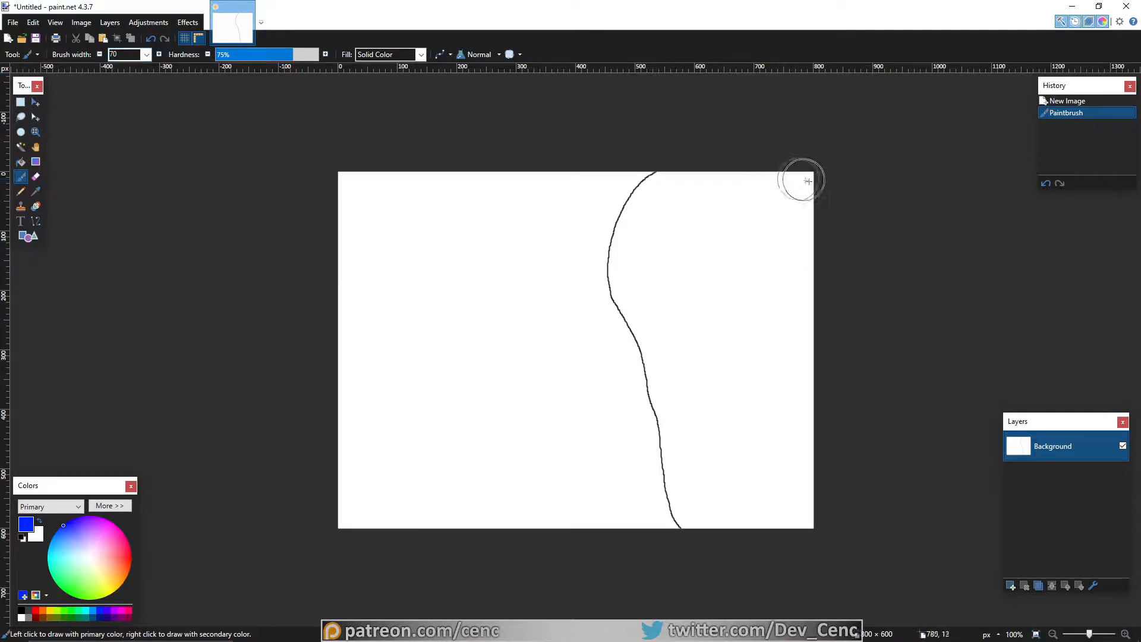
mouse_move(803, 178)
mouse_down()
mouse_move(795, 548)
mouse_move(809, 499)
mouse_up()
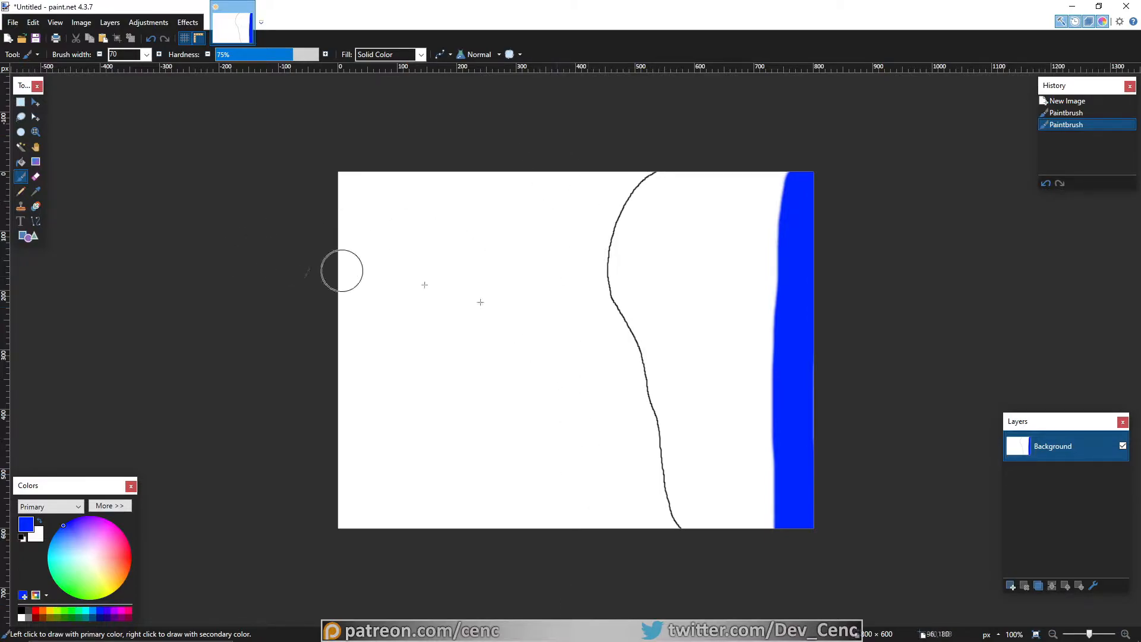
Step: Paint the lower-left and upper-left areas of the canvas dark green, extending both shapes to the black line's ends
click(70, 618)
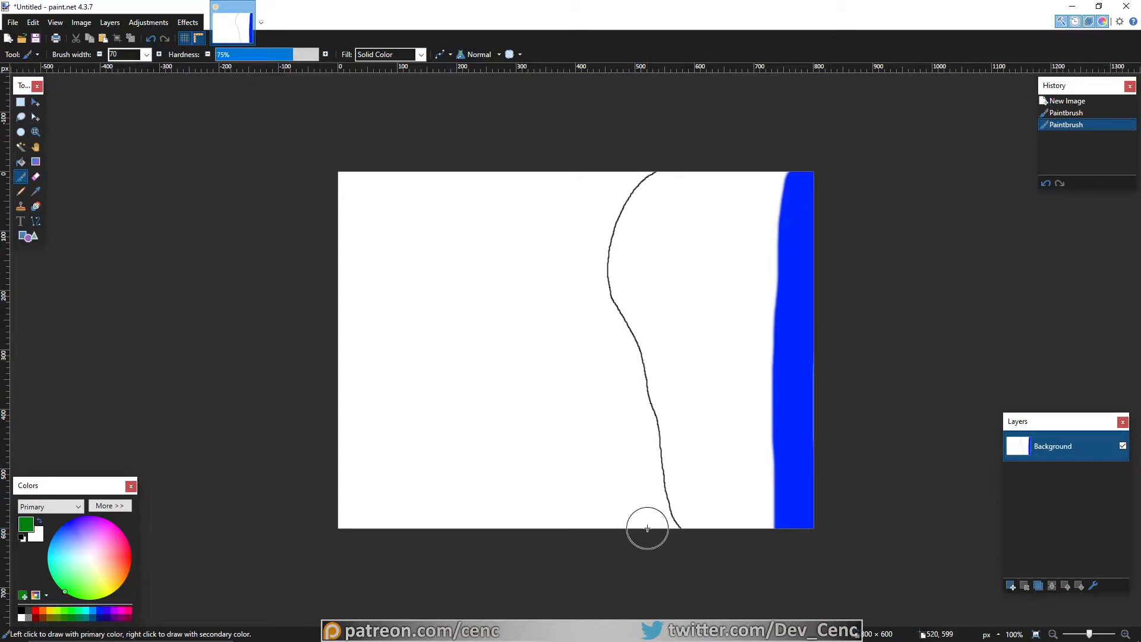
mouse_move(655, 527)
mouse_down()
mouse_move(527, 466)
mouse_move(344, 426)
mouse_move(438, 522)
mouse_move(611, 535)
mouse_move(452, 469)
mouse_move(359, 462)
mouse_move(511, 506)
mouse_up()
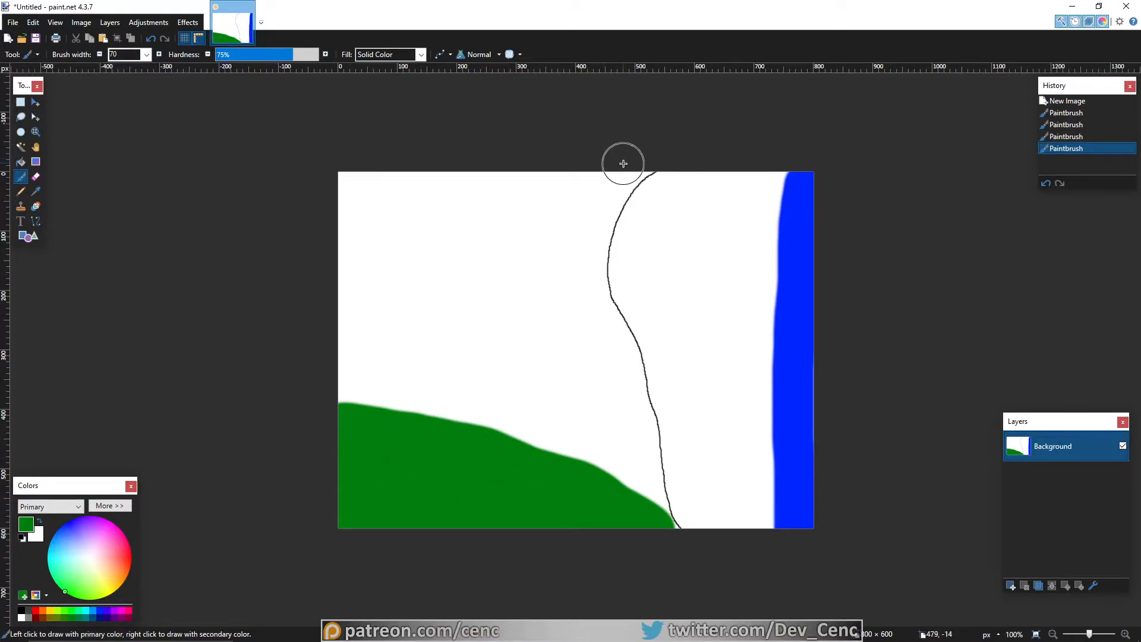
mouse_move(618, 163)
mouse_down()
mouse_move(547, 191)
mouse_move(368, 216)
mouse_move(345, 231)
mouse_move(558, 172)
mouse_move(349, 173)
mouse_move(454, 181)
mouse_up()
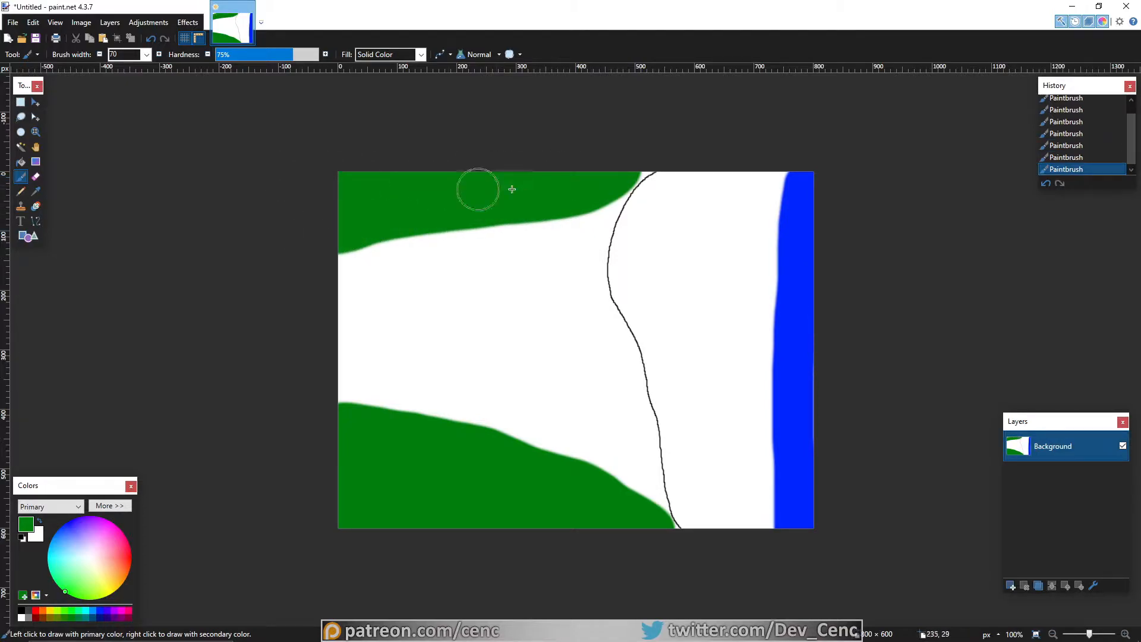
drag(635, 154, 629, 163)
click(614, 182)
click(616, 177)
click(626, 173)
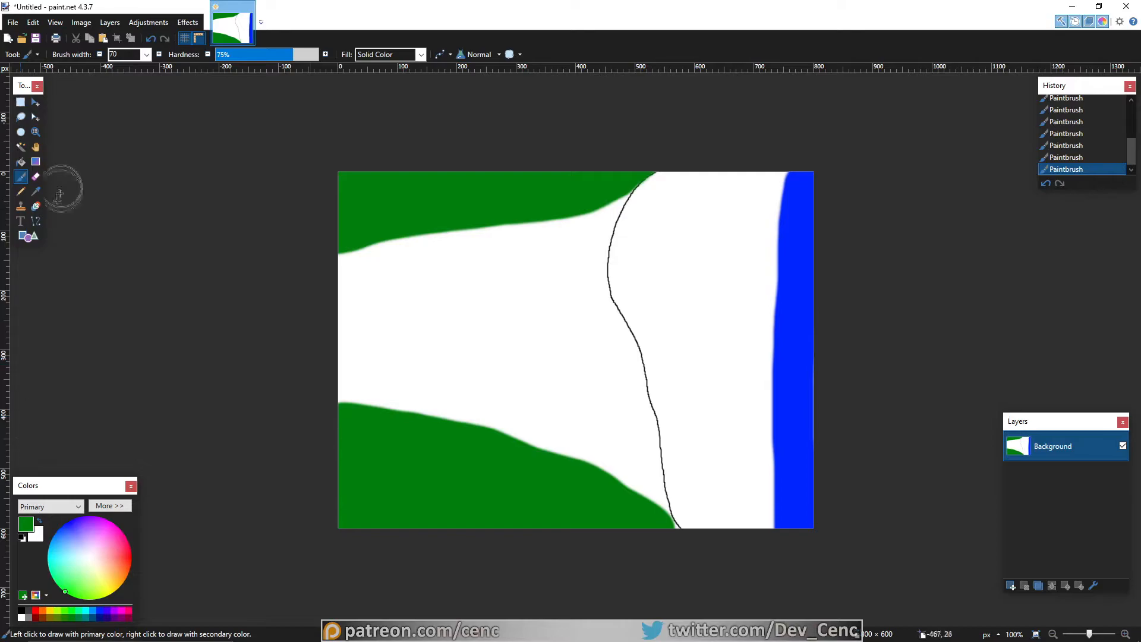
Step: Draw a filled rectangle about 158 × 95 px over the upper part of the black line, shift it slightly left and colour it black
click(28, 236)
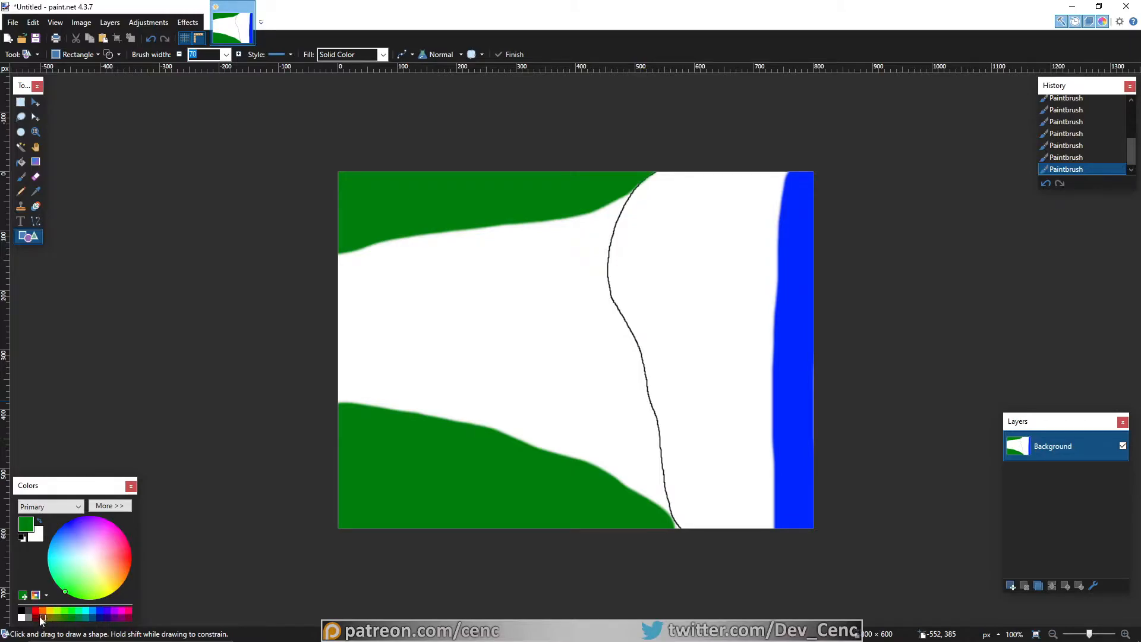
click(42, 610)
mouse_move(571, 247)
mouse_down()
mouse_move(601, 305)
mouse_move(665, 303)
mouse_up()
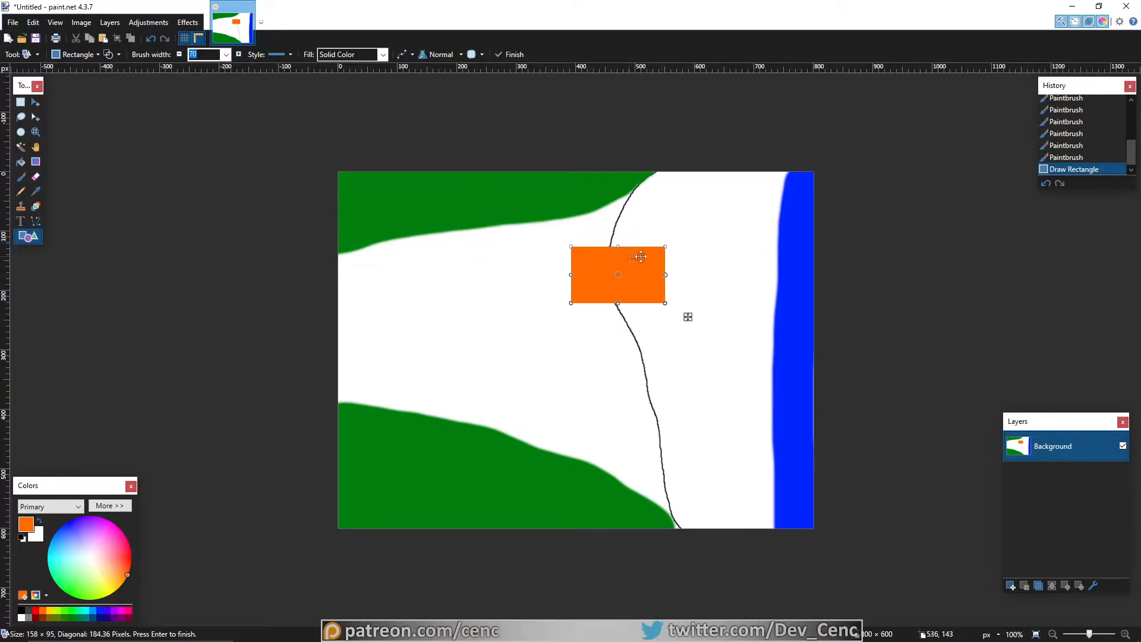
drag(643, 269, 635, 270)
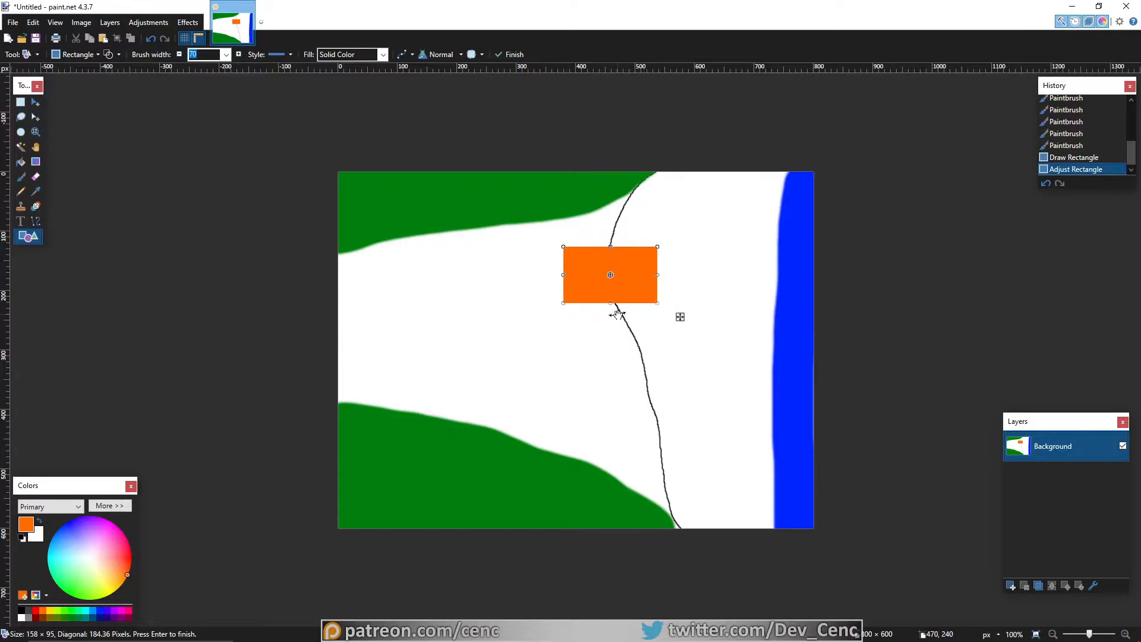
click(20, 611)
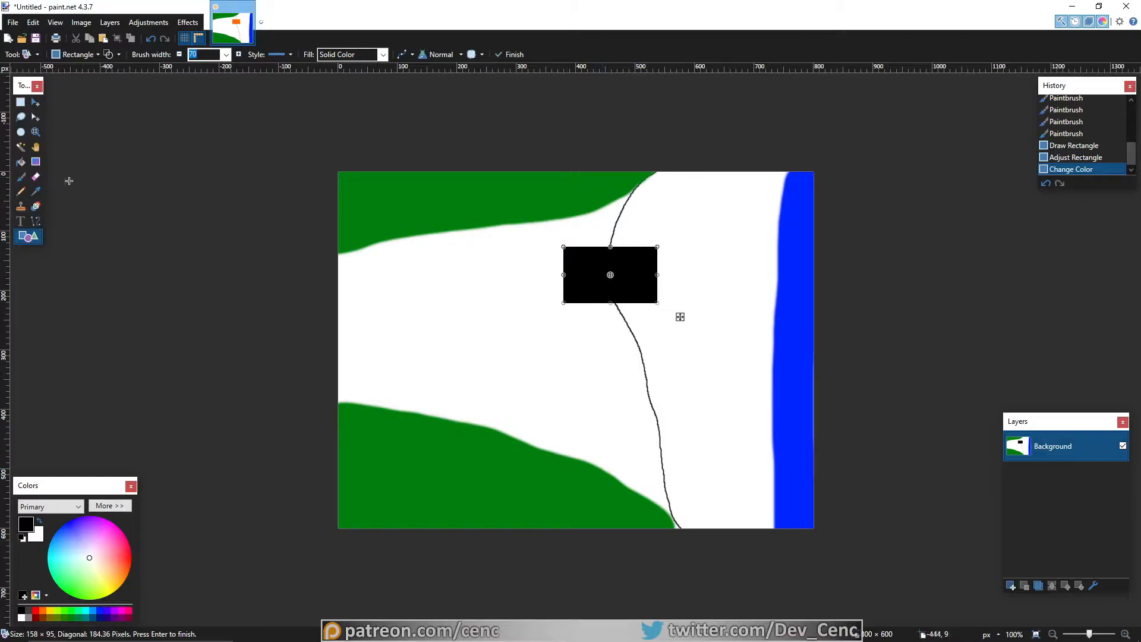
Step: With the Pencil, sketch a hatched curve rising from the lower green area and two wavy lines running in from the canvas's left edge
click(21, 192)
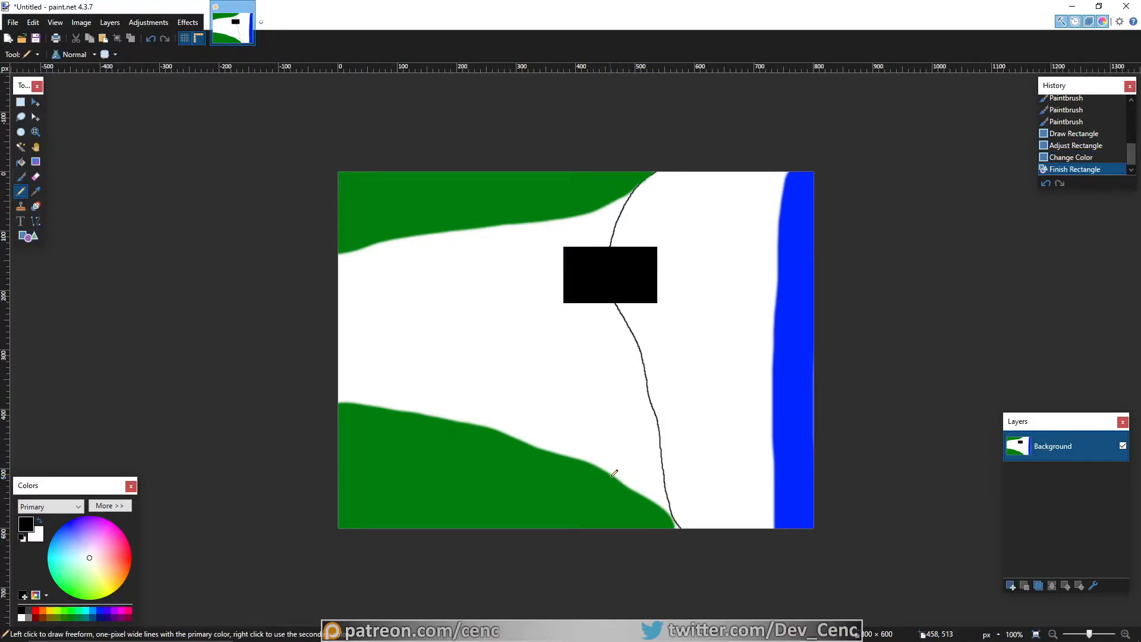
mouse_move(612, 473)
mouse_down()
mouse_move(580, 360)
mouse_move(602, 469)
mouse_up()
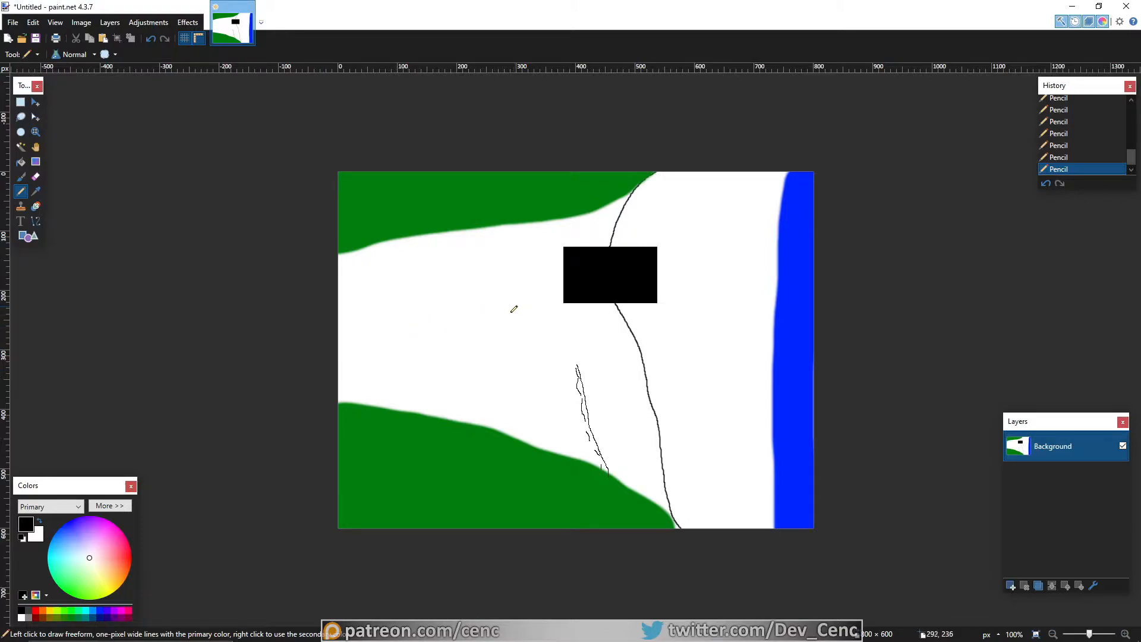
mouse_move(323, 349)
mouse_down()
mouse_move(427, 308)
mouse_move(488, 311)
mouse_up()
drag(321, 291, 533, 262)
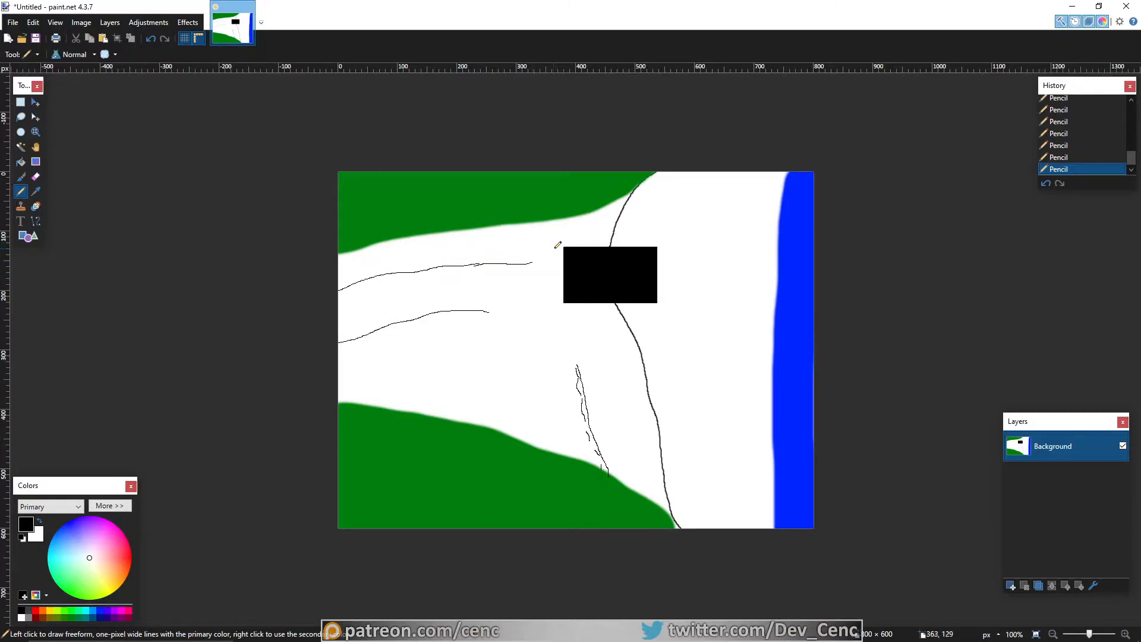
Step: Sketch a stepped outline linking the wavy lines, the hatched curve and the black rectangle, with short hatching just below the rectangle
mouse_move(487, 310)
mouse_down()
mouse_move(487, 327)
mouse_move(526, 338)
mouse_move(558, 332)
mouse_move(561, 316)
mouse_move(561, 328)
mouse_up()
mouse_move(576, 362)
mouse_down()
mouse_move(556, 342)
mouse_move(494, 337)
mouse_up()
drag(574, 359, 490, 339)
drag(563, 321, 588, 320)
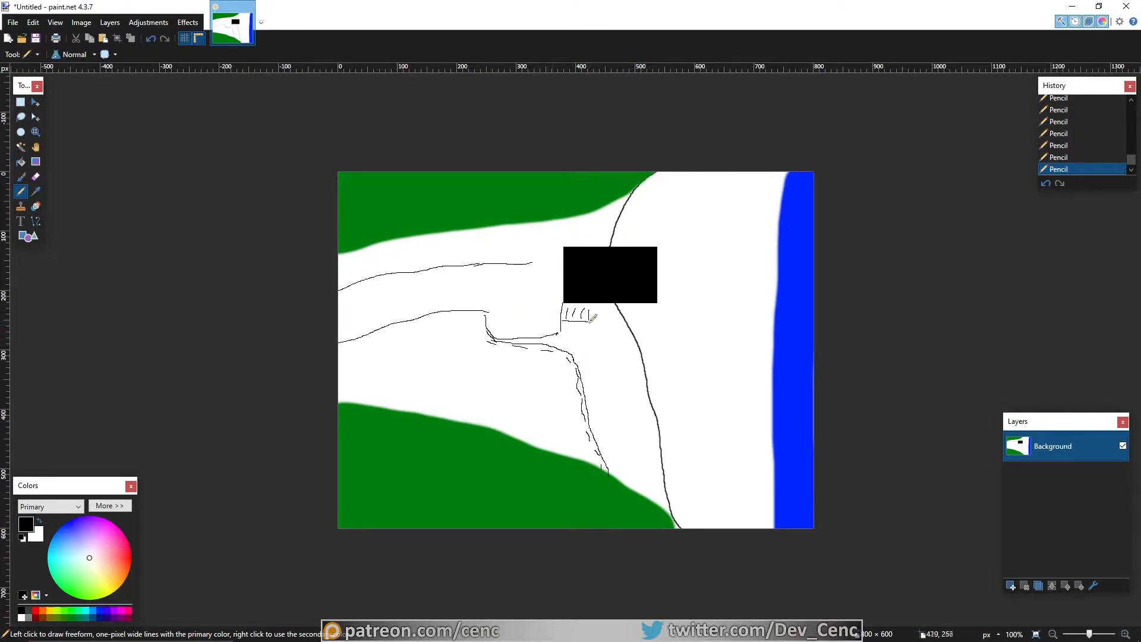
drag(533, 261, 560, 254)
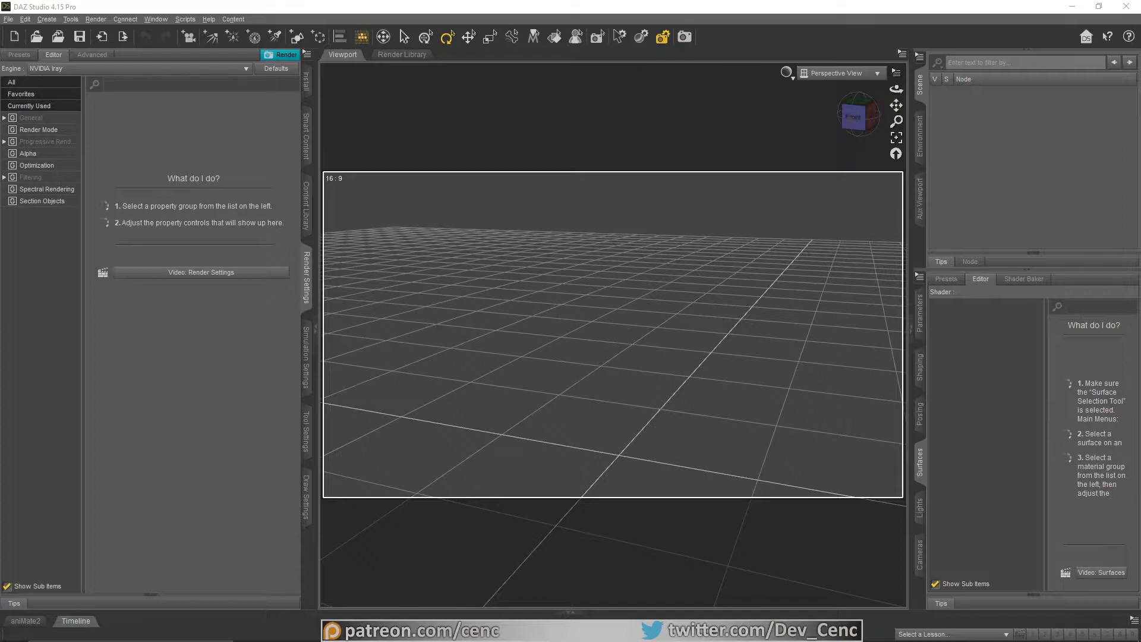
Step: Switch to DAZ Studio and search all products in the smart content library for "beach"
click(306, 135)
click(32, 85)
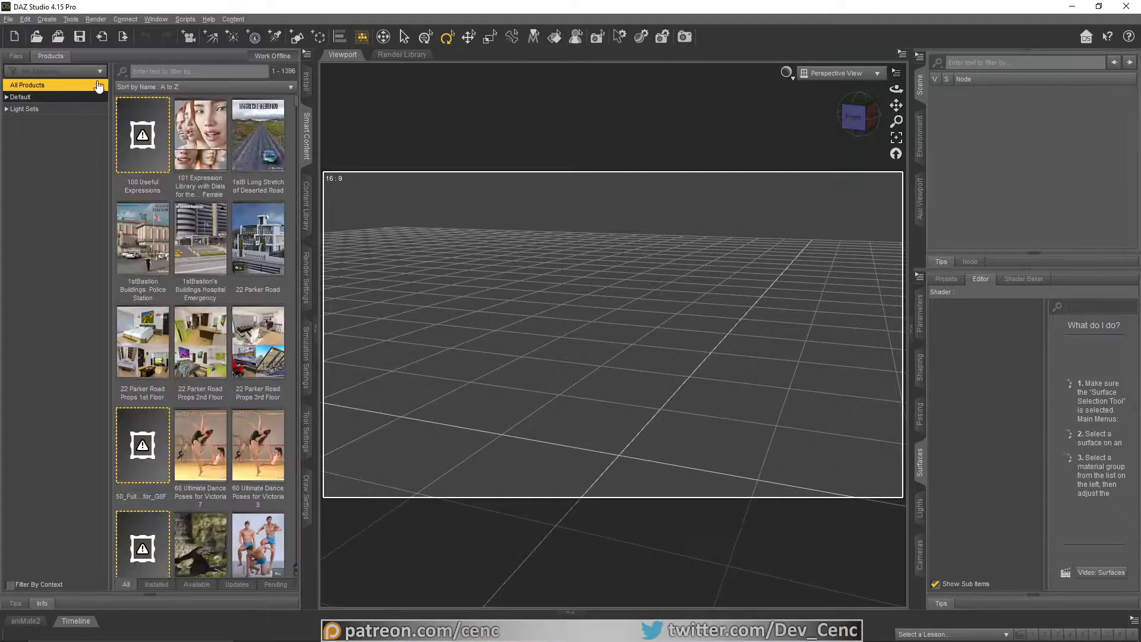
text(bee)
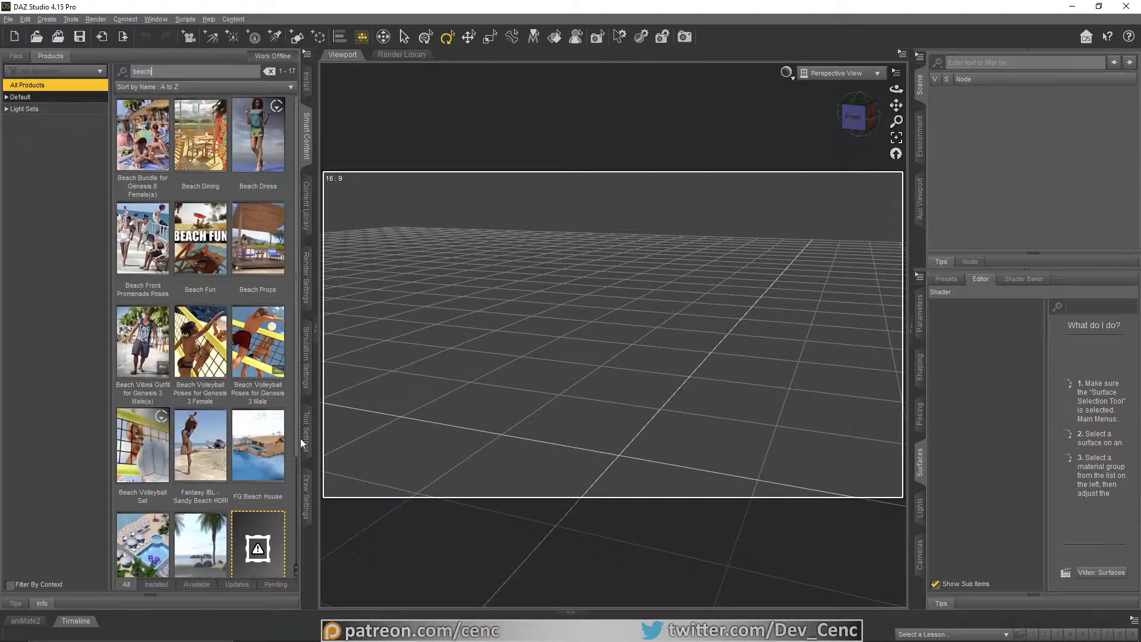
scroll(257, 407, down, 3)
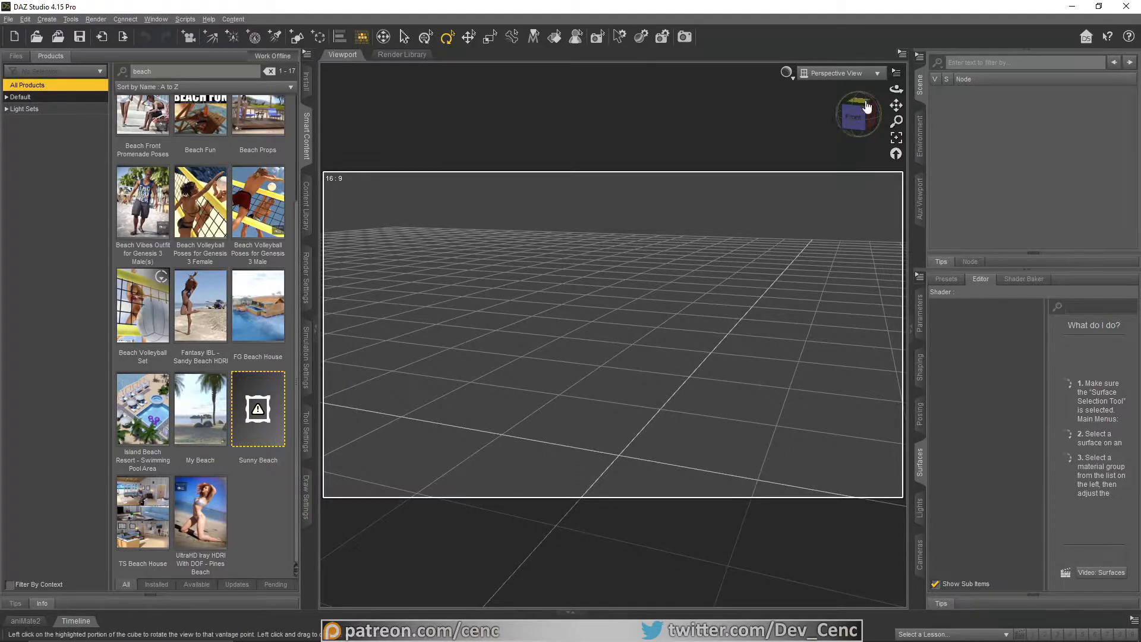
Step: Hide the aspect frame in the viewport
click(902, 77)
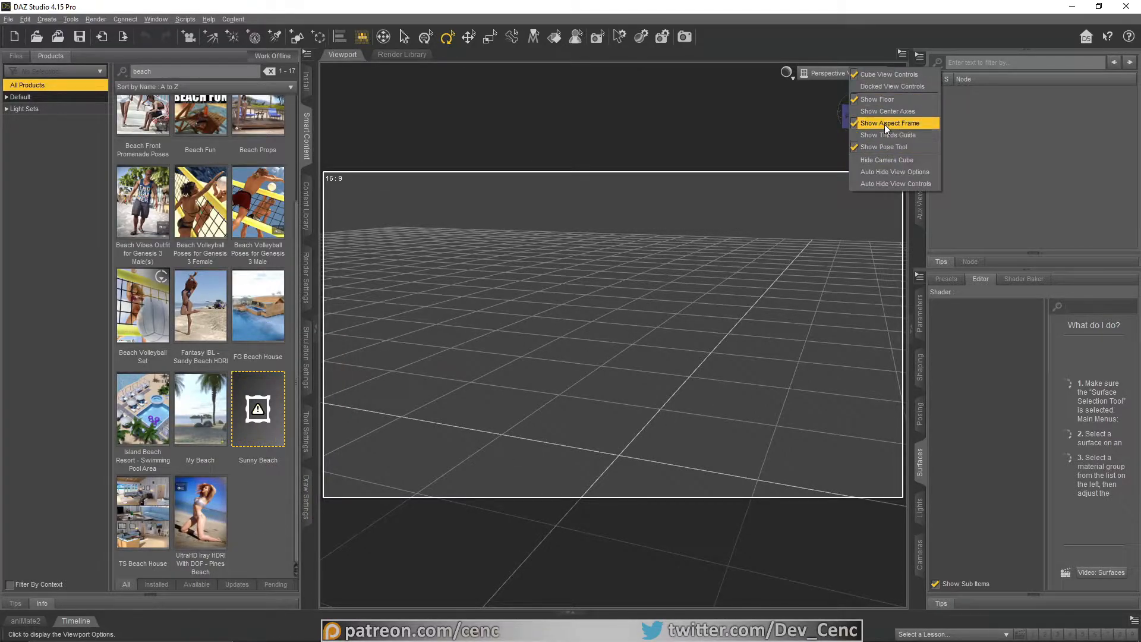
click(884, 124)
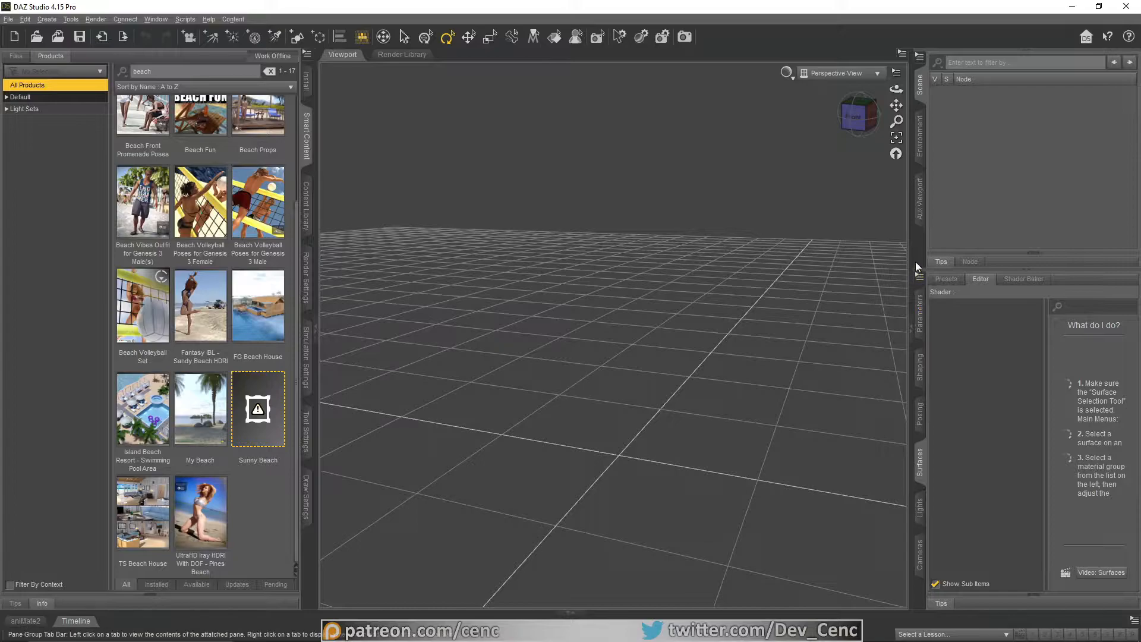
Step: Examine the beach products, including FG Beach House, Fantasy IBL - Sandy Beach HDRI, My Beach and TS Beach House
click(241, 324)
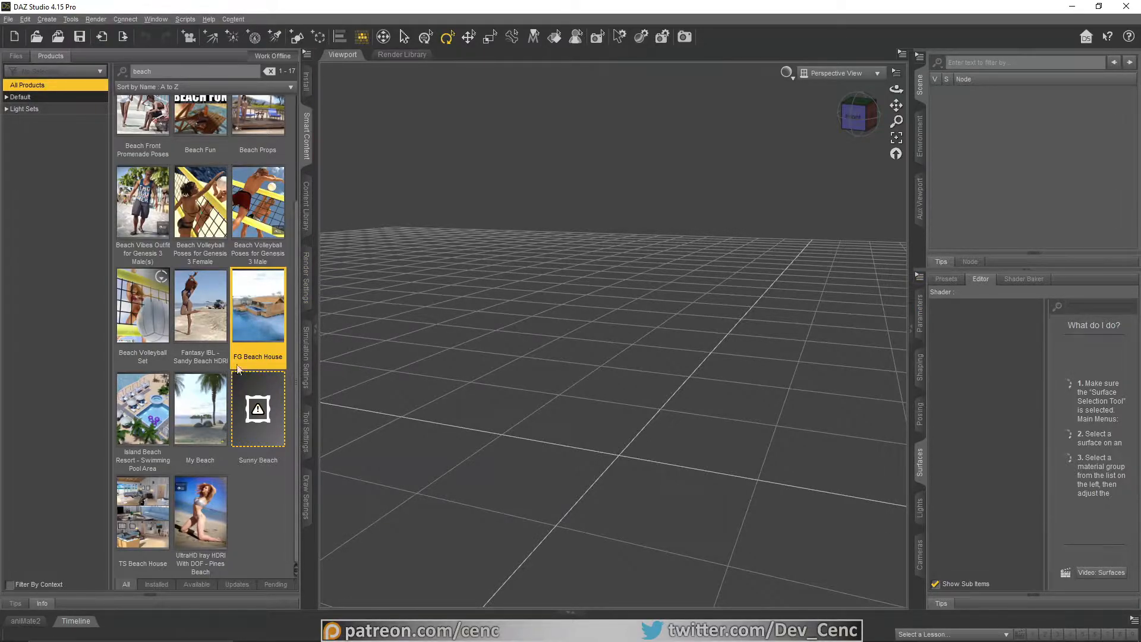
scroll(245, 336, up, 2)
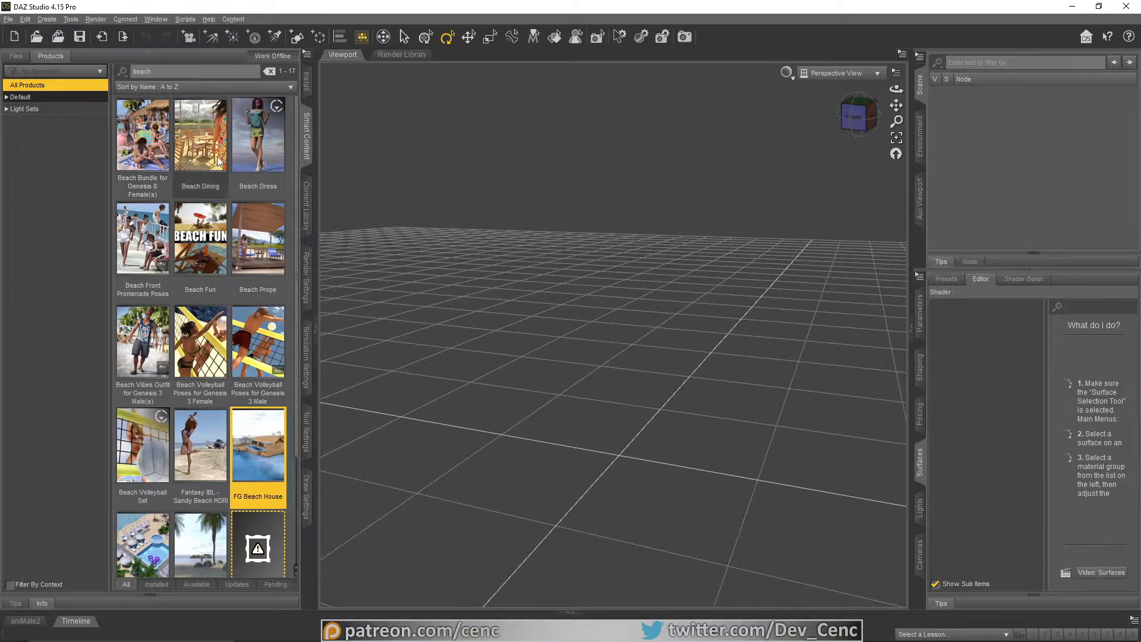
scroll(212, 439, down, 2)
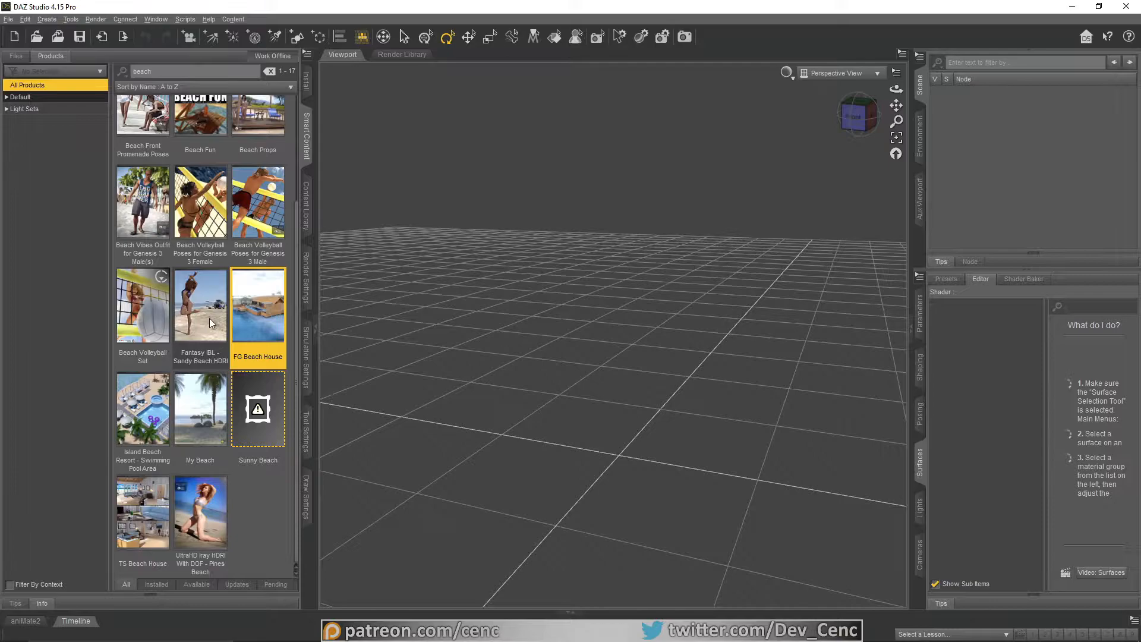
click(200, 318)
mouse_move(198, 313)
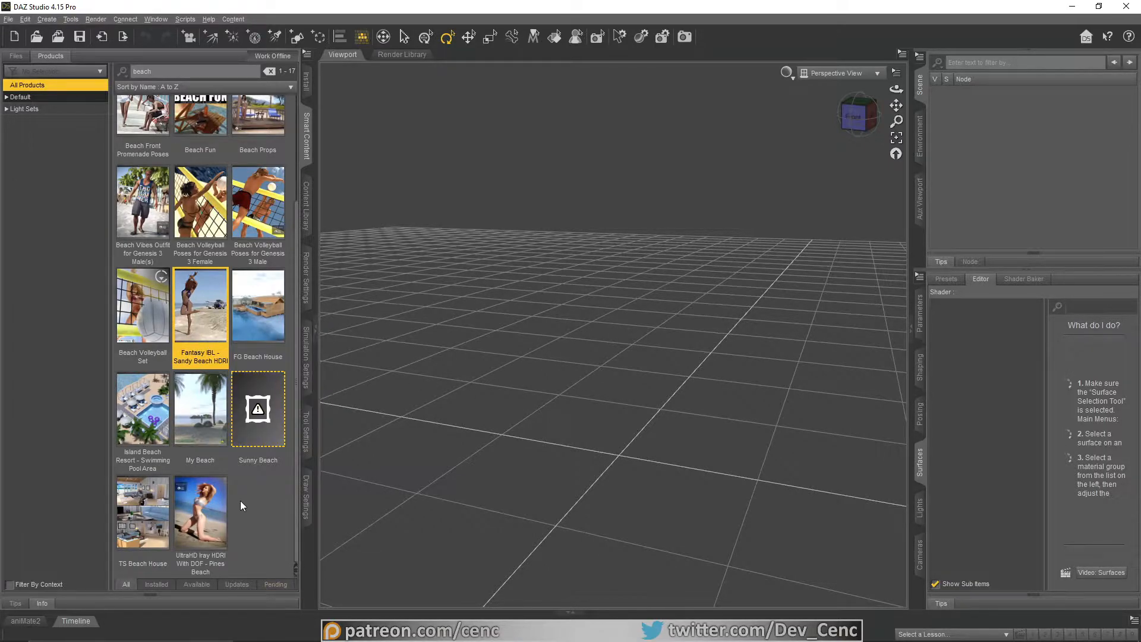
click(205, 426)
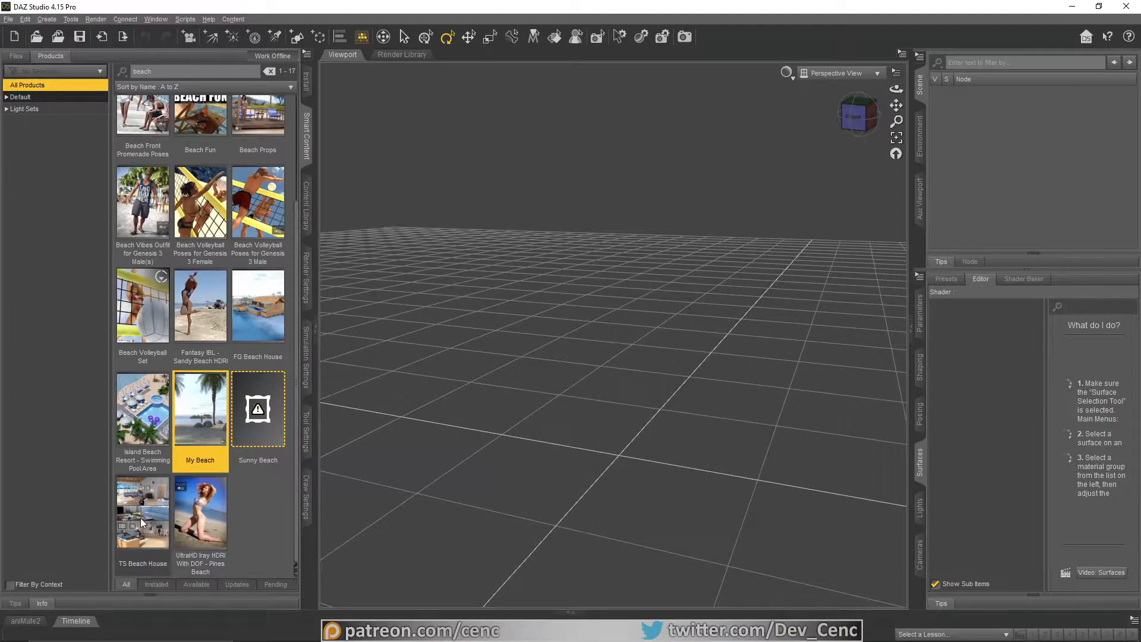
click(148, 532)
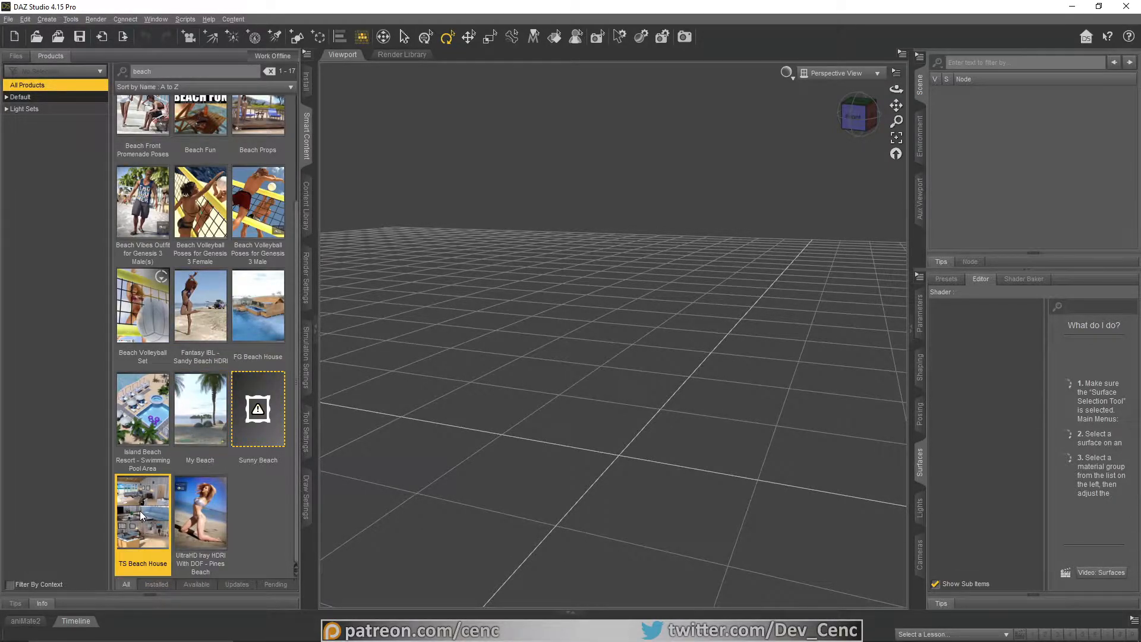
Step: Load the FG BeachHouse Ready Scene from the environments of the FG Beach House product
click(262, 311)
double_click(262, 309)
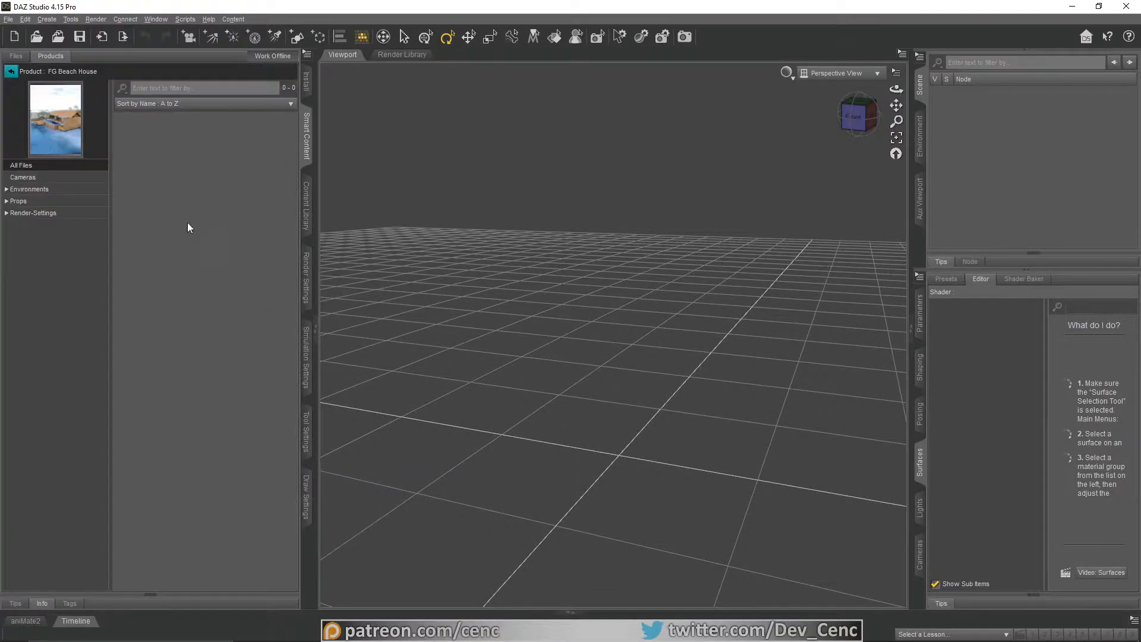
click(30, 190)
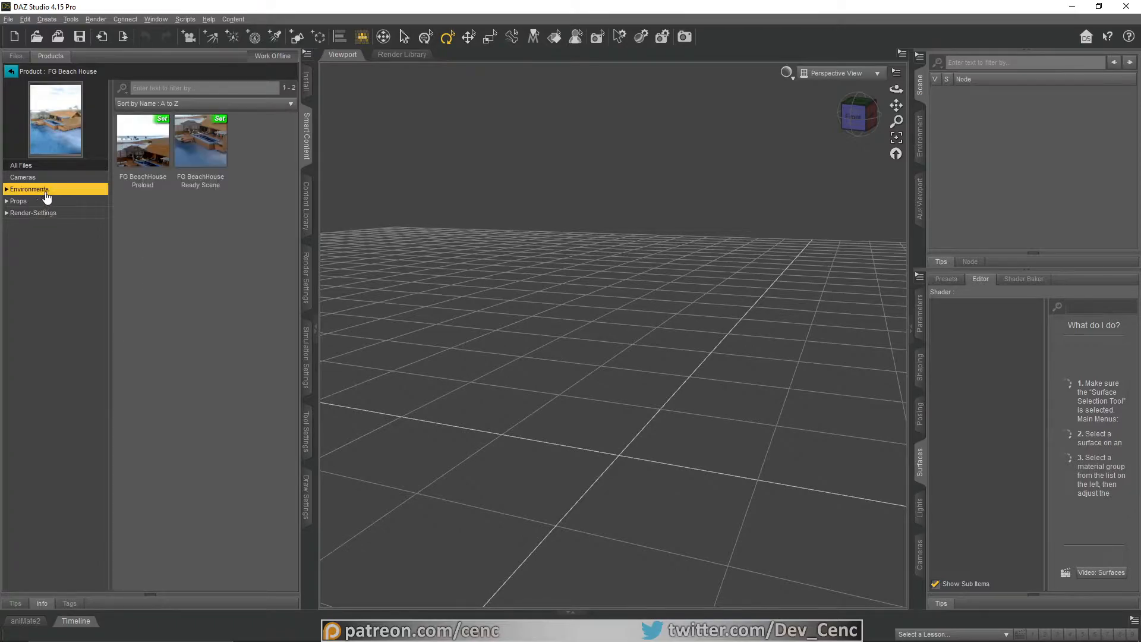
right_click(199, 147)
click(229, 155)
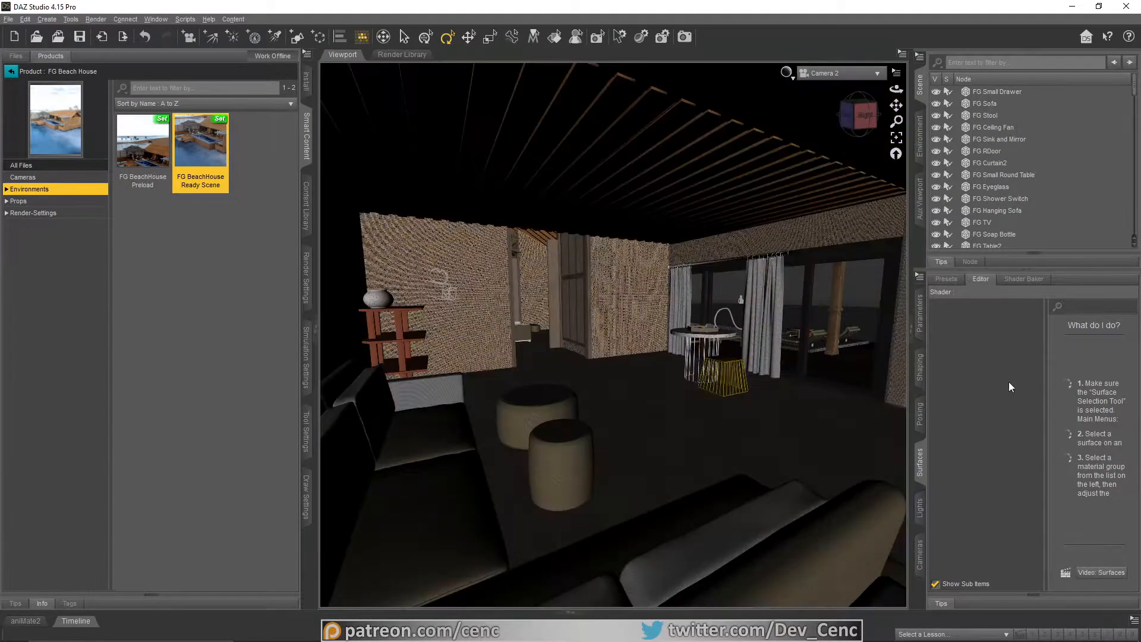
Step: Delete the FG Beach House scene's cameras, from Camera 1 through Camera 9
scroll(994, 165, down, 5)
scroll(994, 165, down, 10)
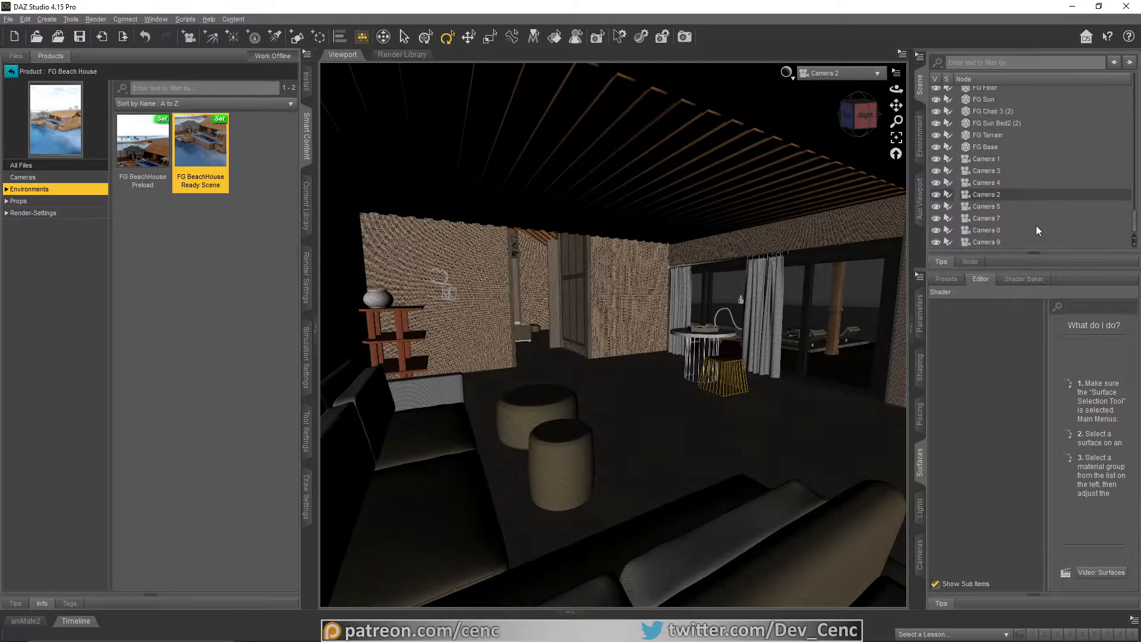
click(998, 158)
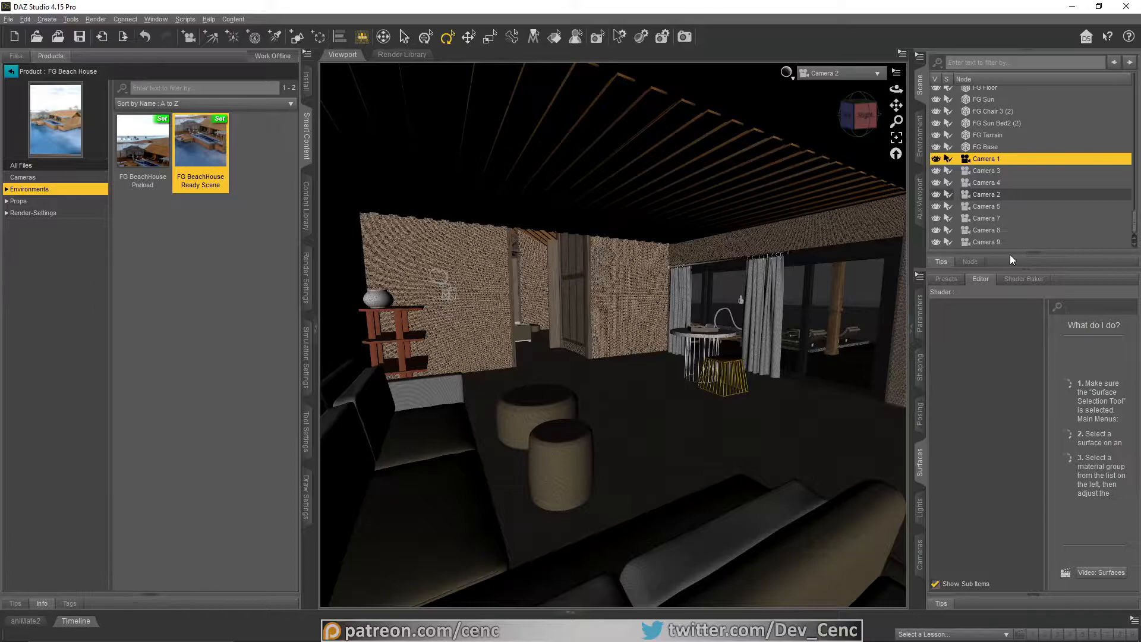
shift+click(999, 242)
key(Delete)
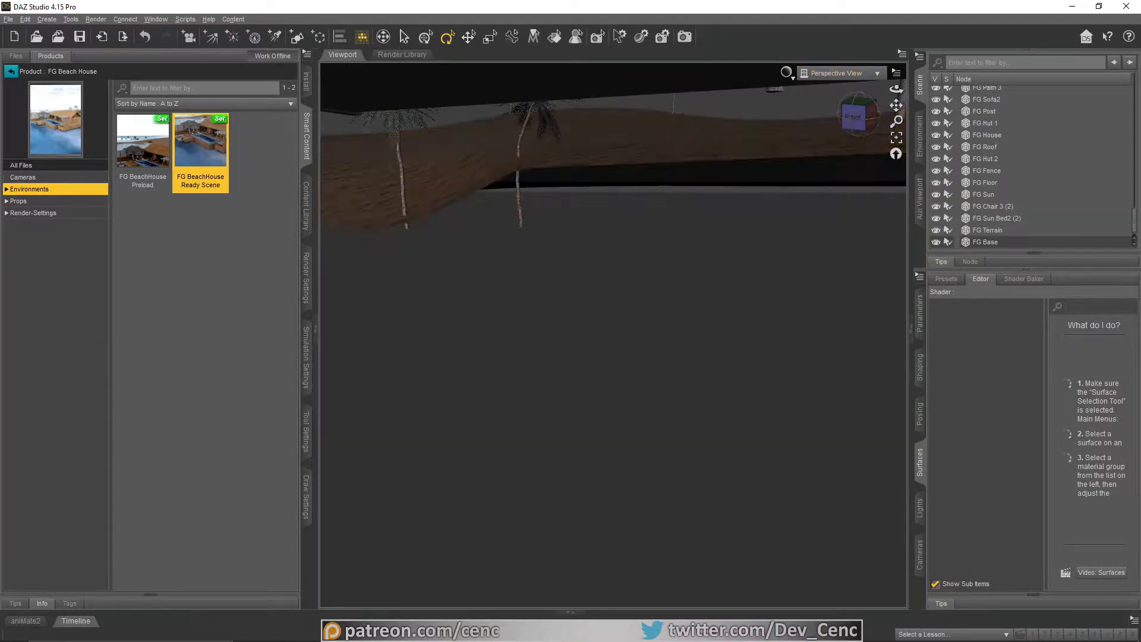
Step: Parent all remaining FG Beach House nodes, from FG Small Drawer through FG Base, to a new group named Group
click(383, 40)
middle_drag(452, 309, 523, 363)
scroll(613, 334, down, 3)
mouse_move(612, 334)
mouse_down()
mouse_move(731, 334)
mouse_move(601, 342)
mouse_up()
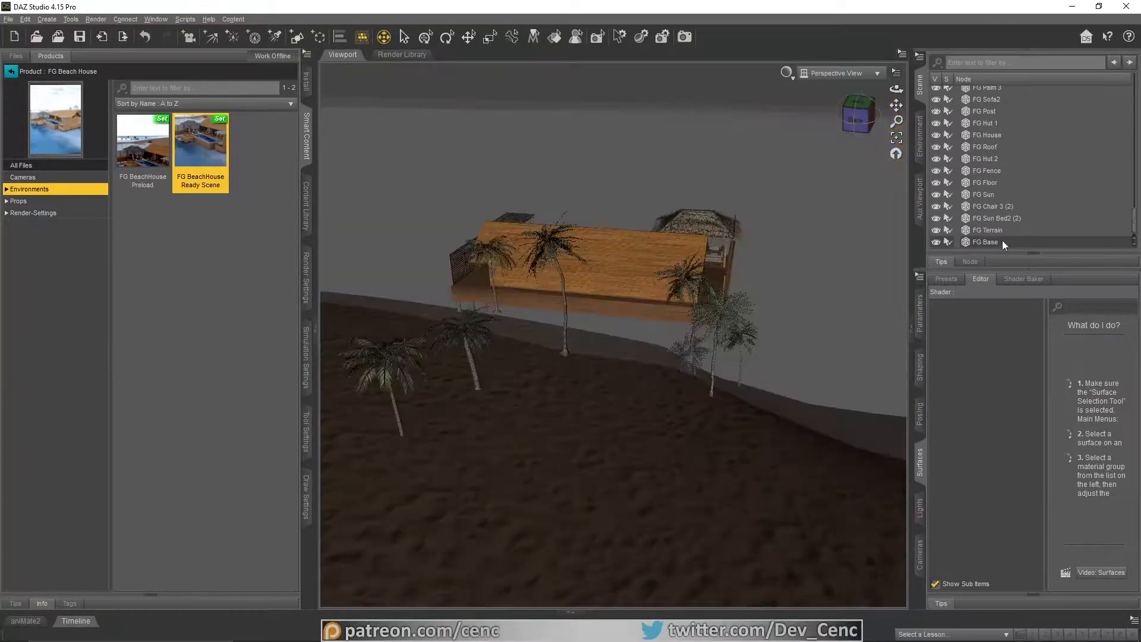
drag(896, 89, 889, 137)
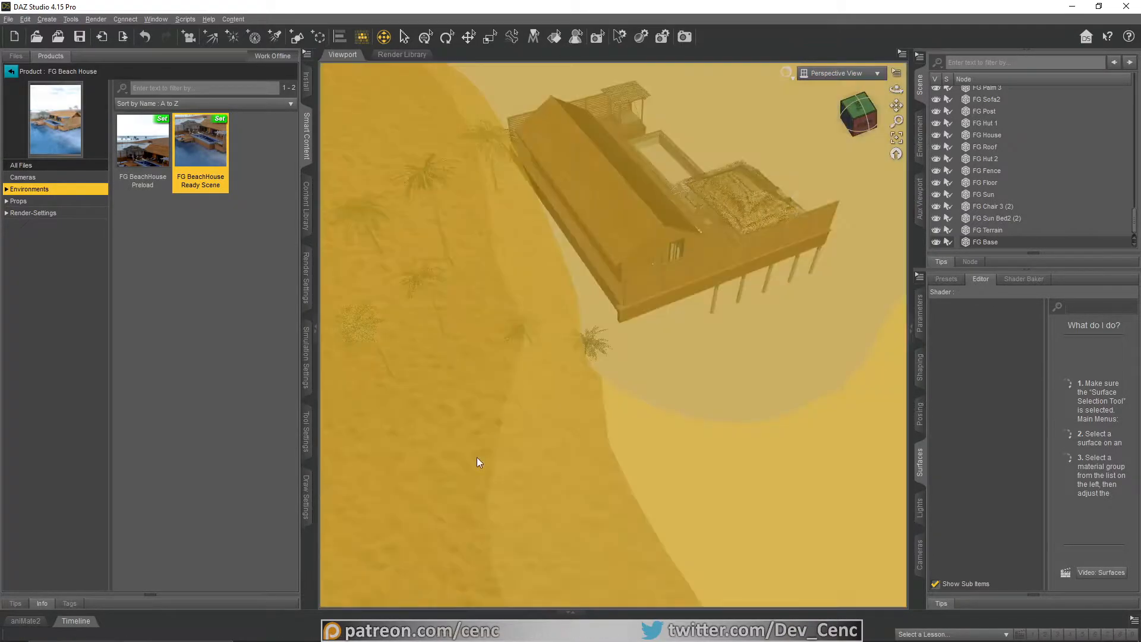
scroll(970, 126, up, 10)
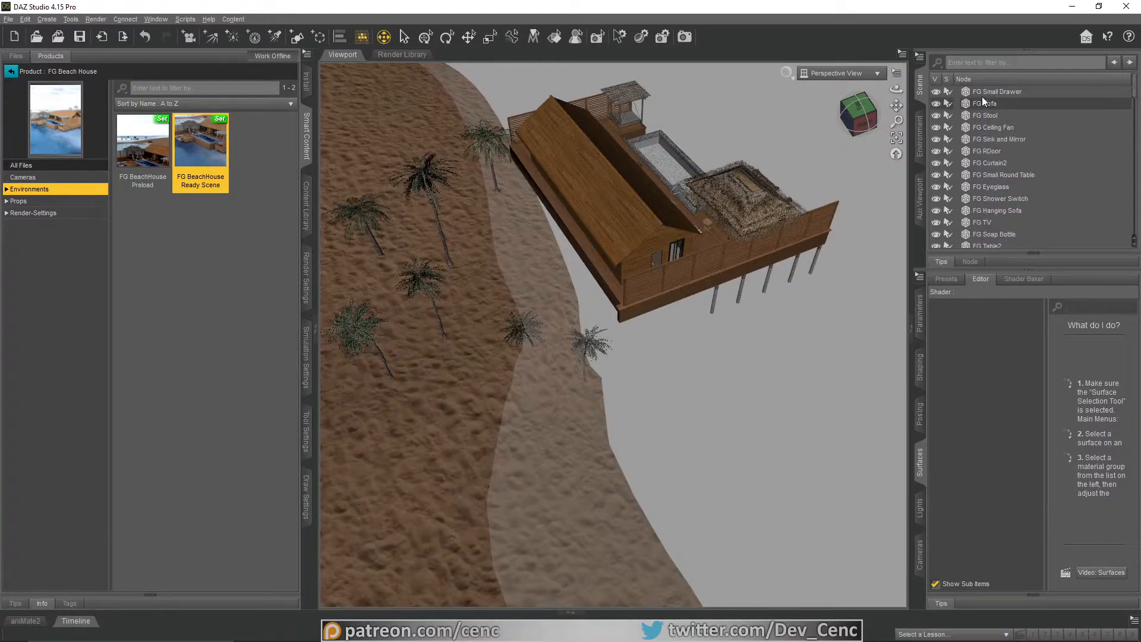
scroll(1009, 149, down, 10)
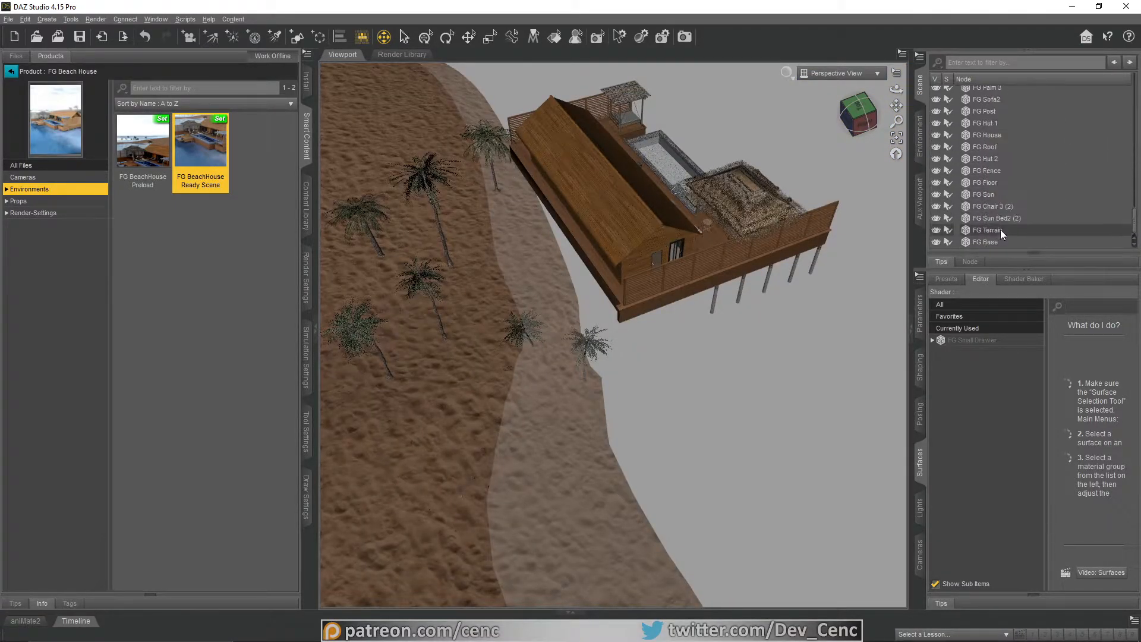
shift+click(992, 241)
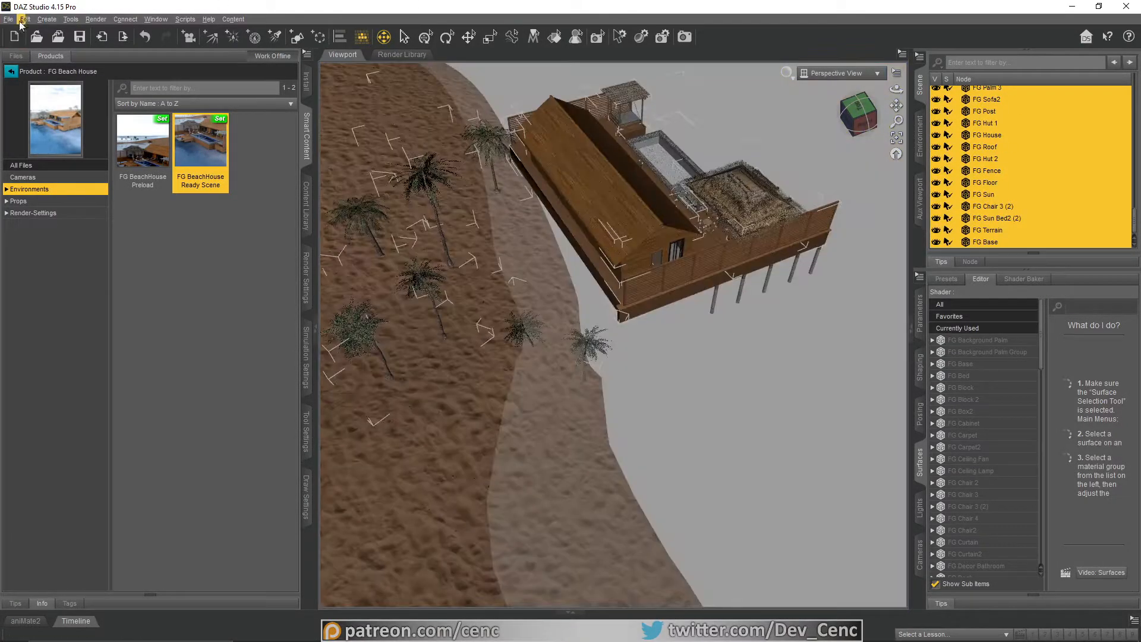
click(43, 20)
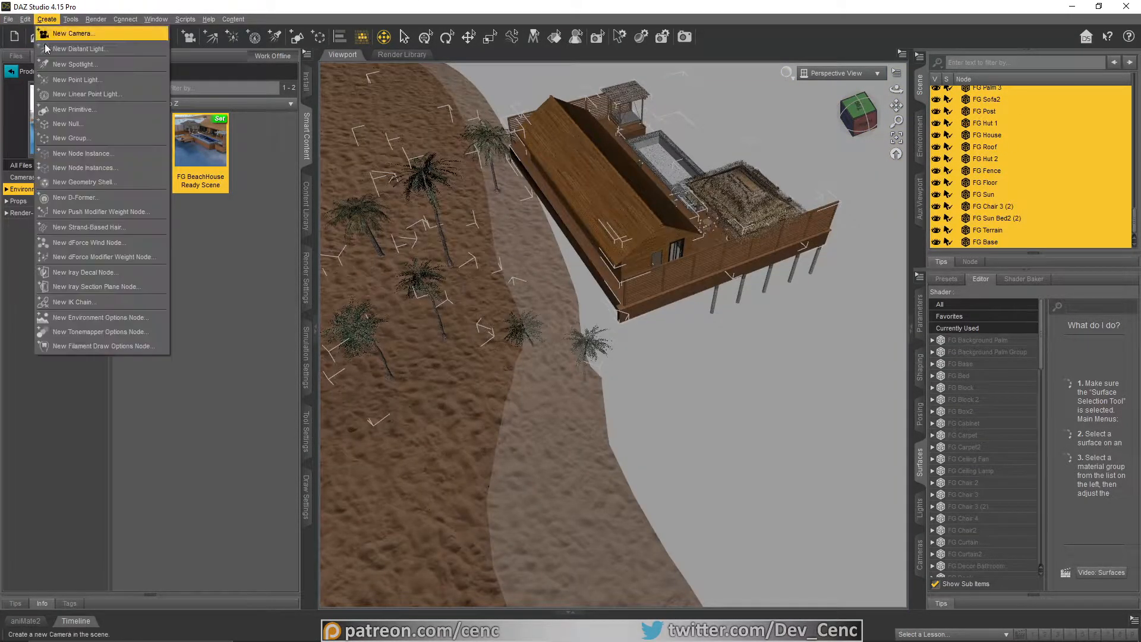
click(98, 138)
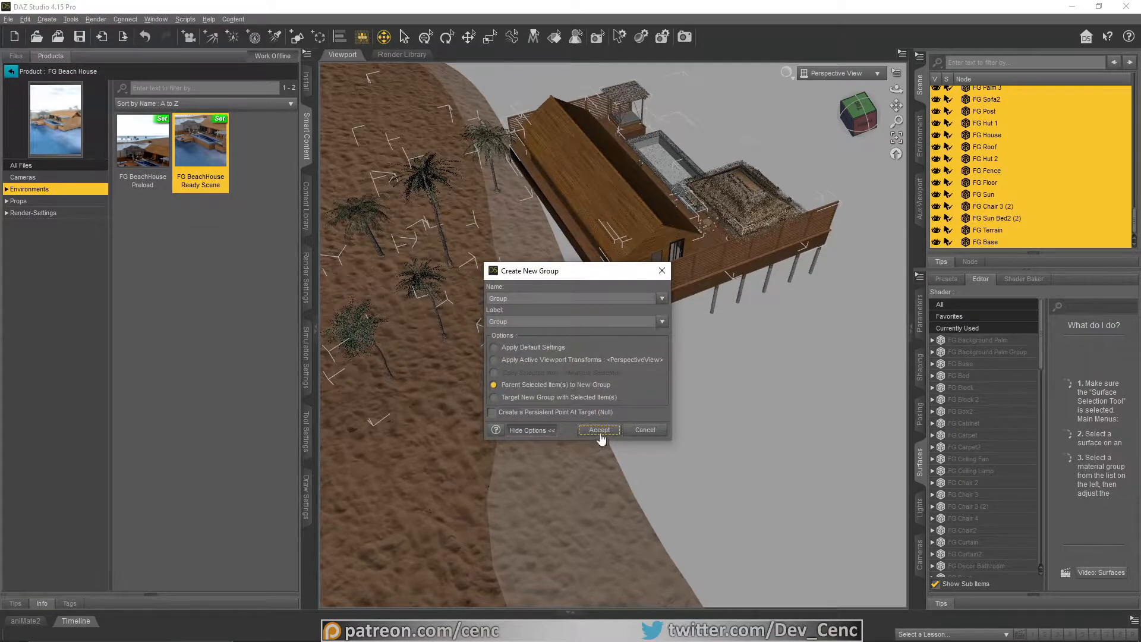
click(599, 430)
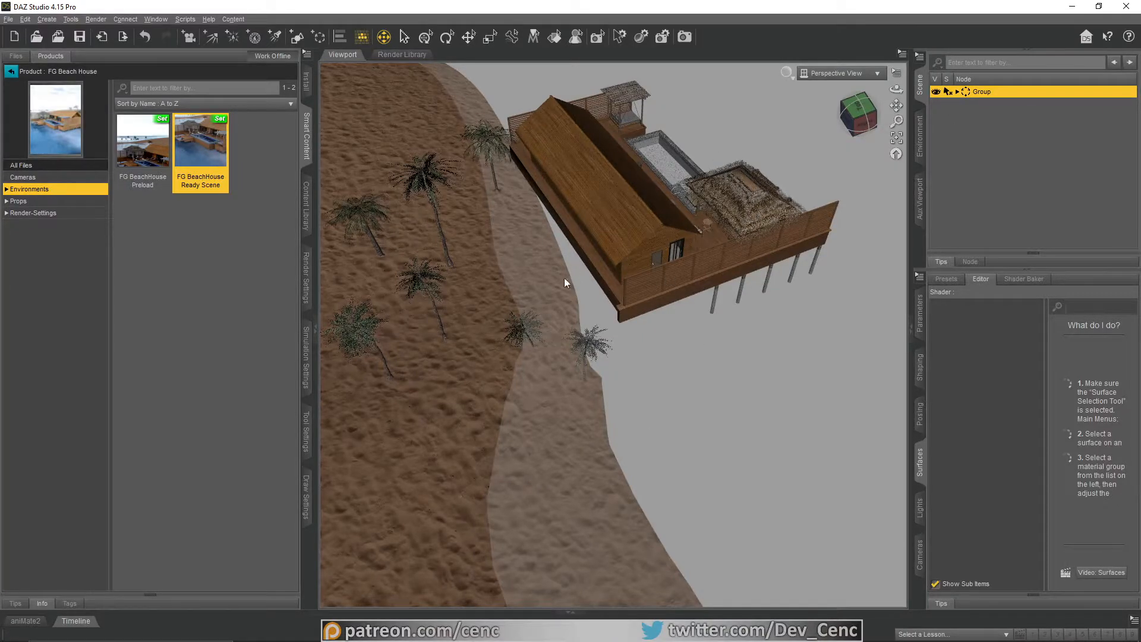
Step: Delete the whole FG Beach House group from the scene
drag(896, 89, 859, 104)
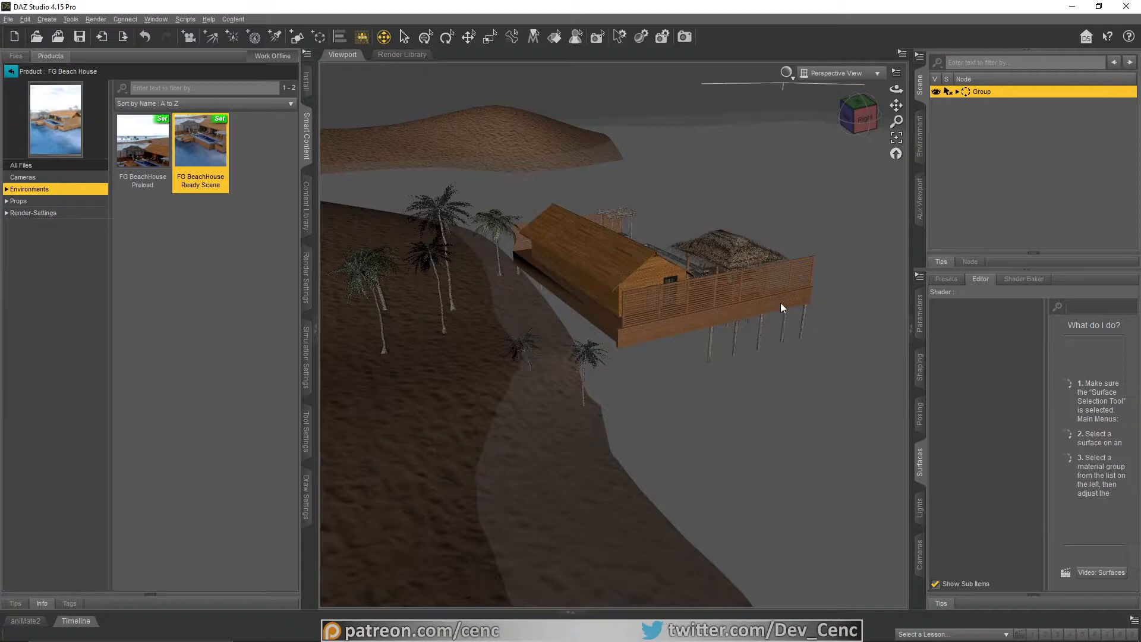
drag(797, 321, 380, 181)
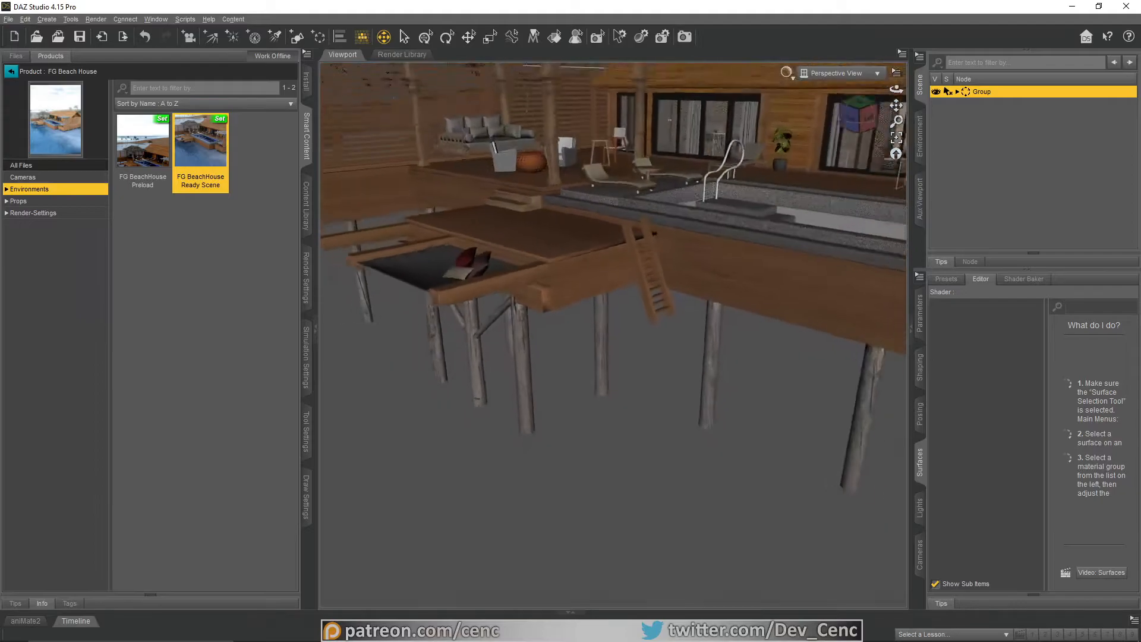
scroll(613, 334, down, 8)
mouse_move(614, 285)
mouse_down()
mouse_move(669, 298)
mouse_move(595, 295)
mouse_up()
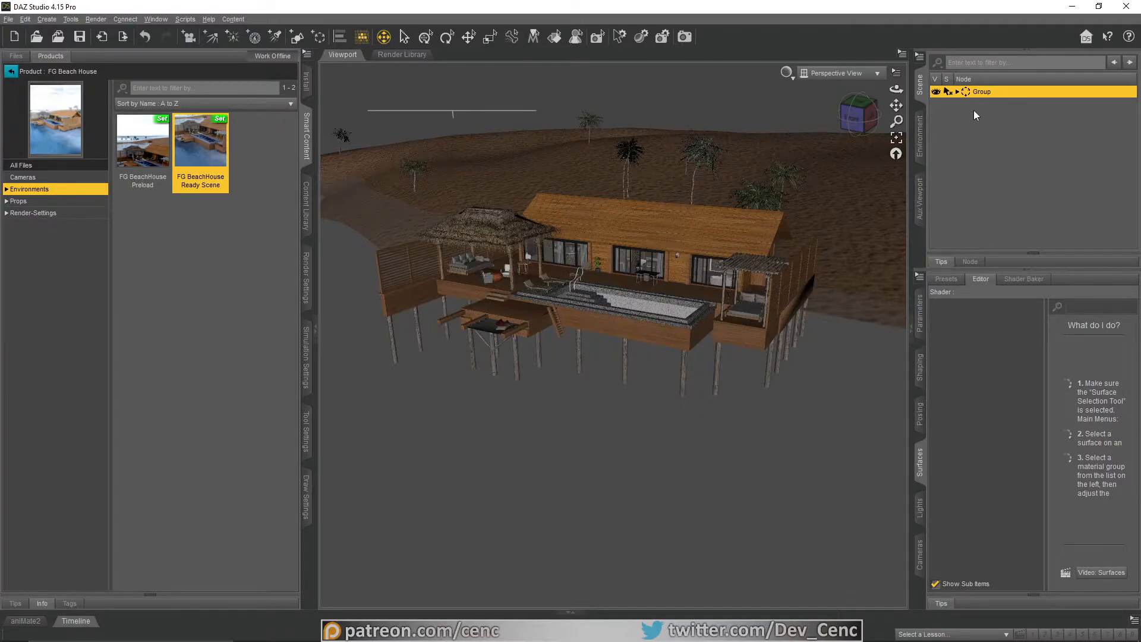
click(979, 144)
click(975, 91)
key(Delete)
Step: Load the Beach House environment of the TS Beach House product and delete Camera 1 through Camera 6
click(11, 72)
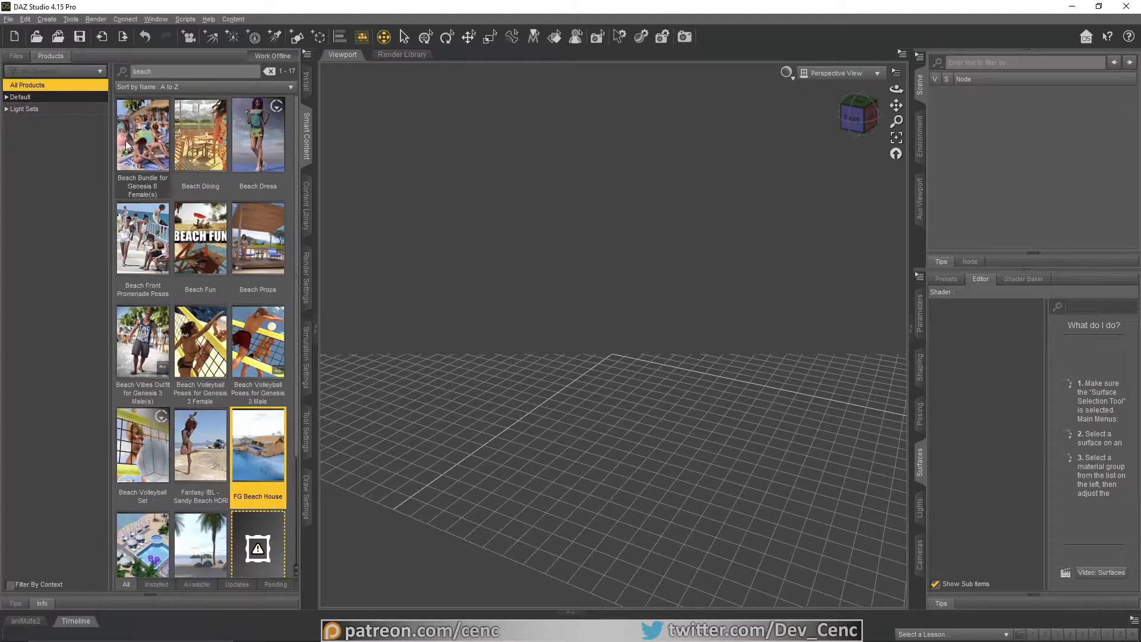
scroll(165, 444, down, 3)
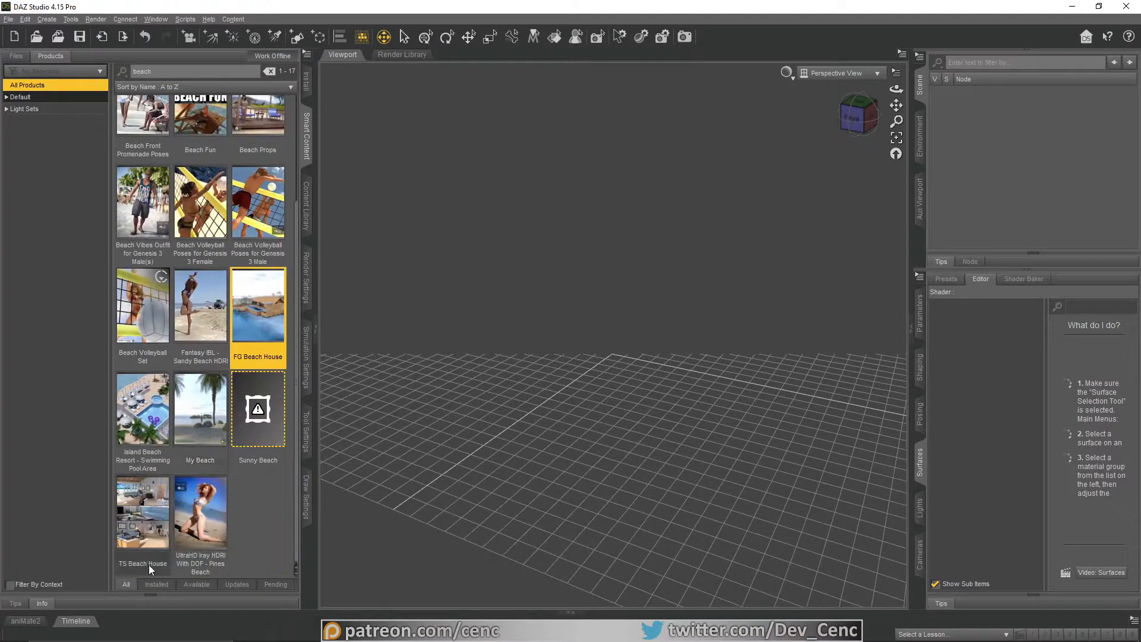
double_click(142, 526)
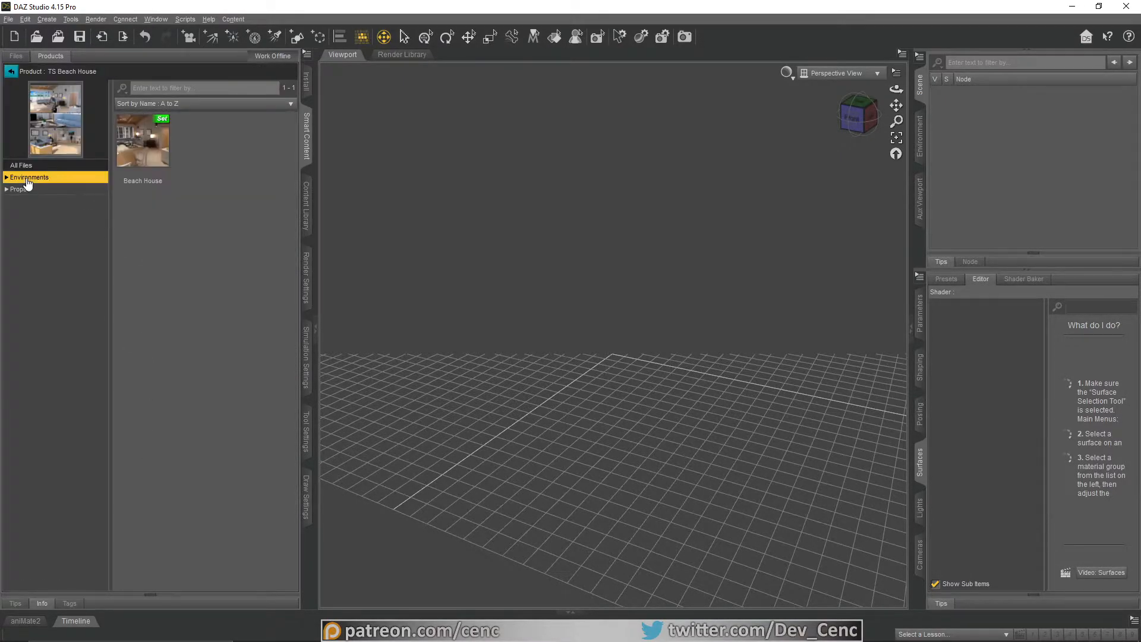
double_click(154, 148)
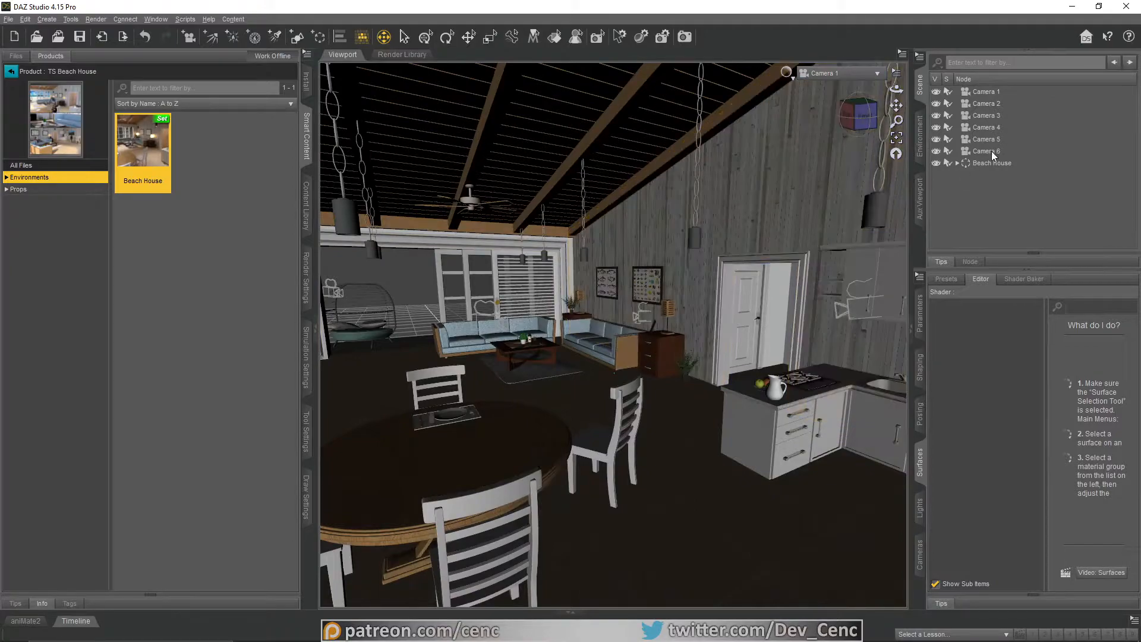
shift+click(982, 91)
key(Delete)
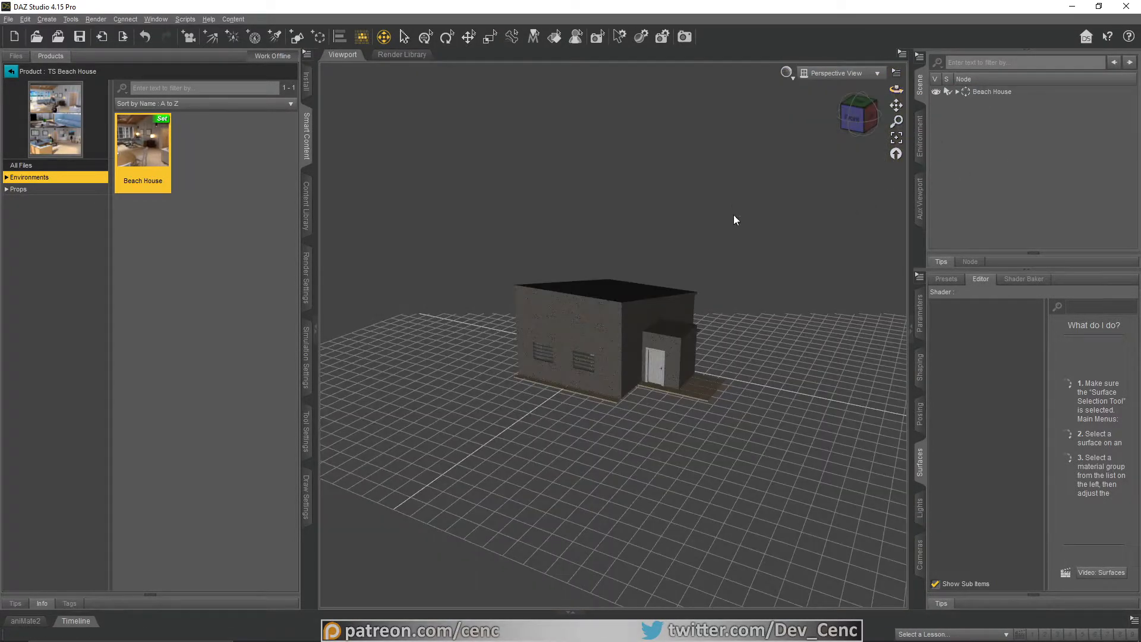
Step: Examine the TS Beach House from outside and inside, including its entrance, dining area, sliding doors and patio
click(384, 37)
scroll(612, 439, up, 5)
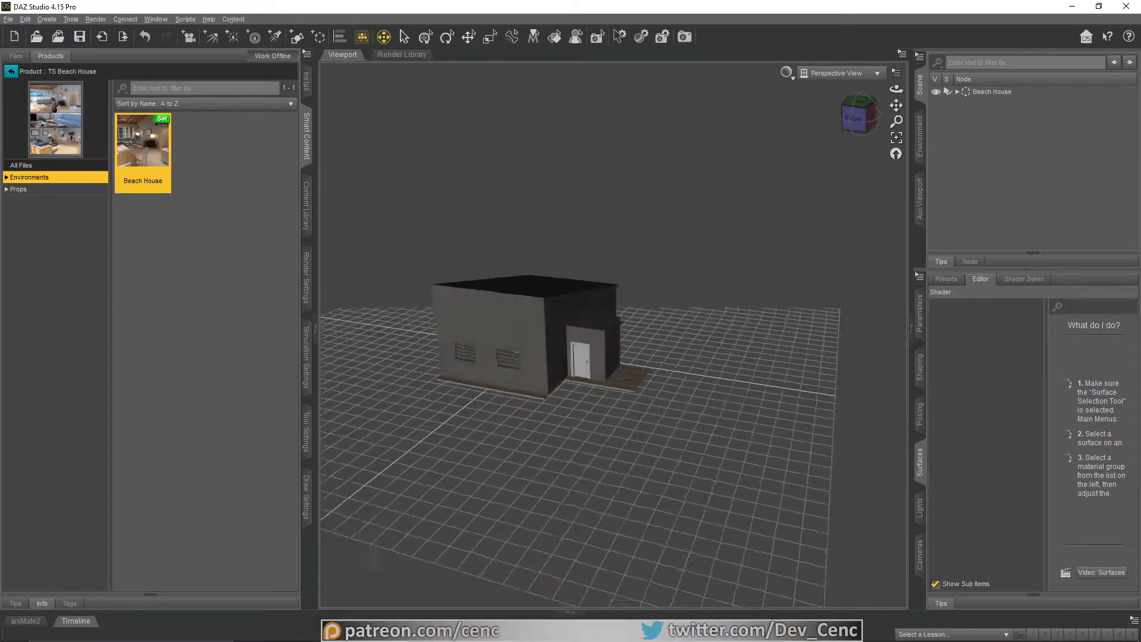
scroll(612, 440, up, 8)
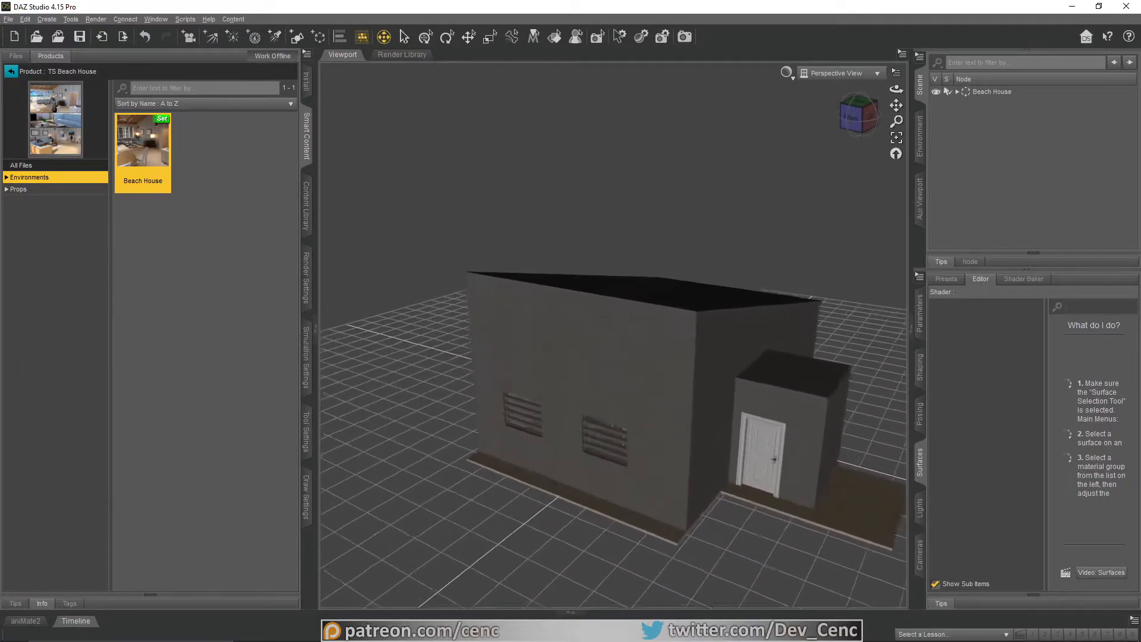
drag(612, 333, 826, 286)
drag(896, 90, 867, 122)
middle_drag(601, 306, 618, 267)
middle_drag(600, 306, 873, 339)
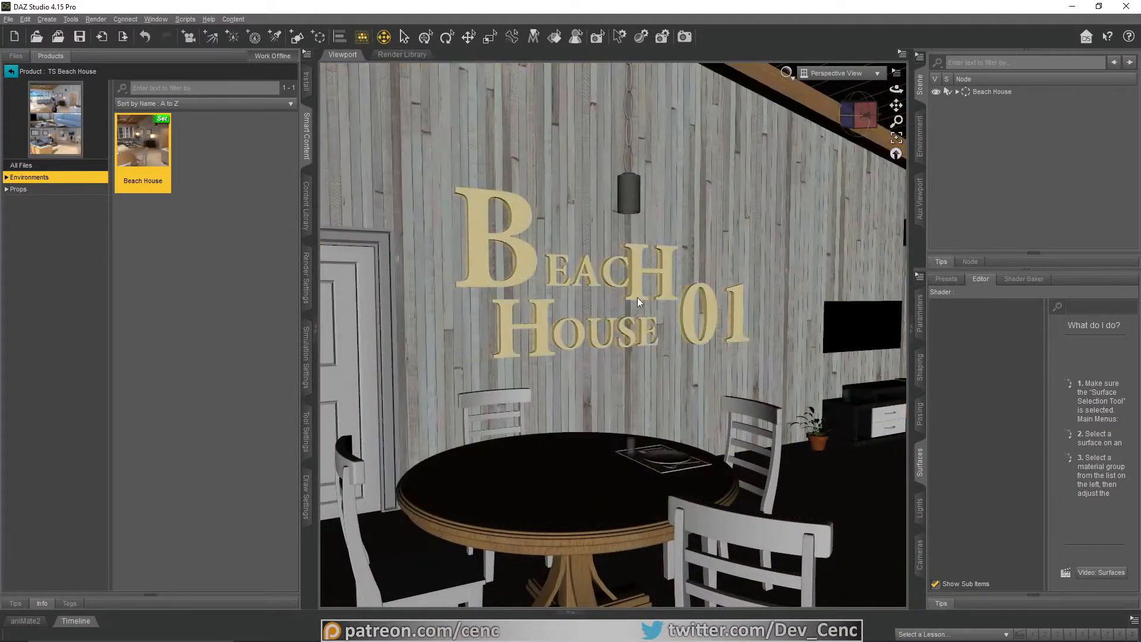
middle_drag(701, 321, 535, 321)
scroll(612, 333, up, 8)
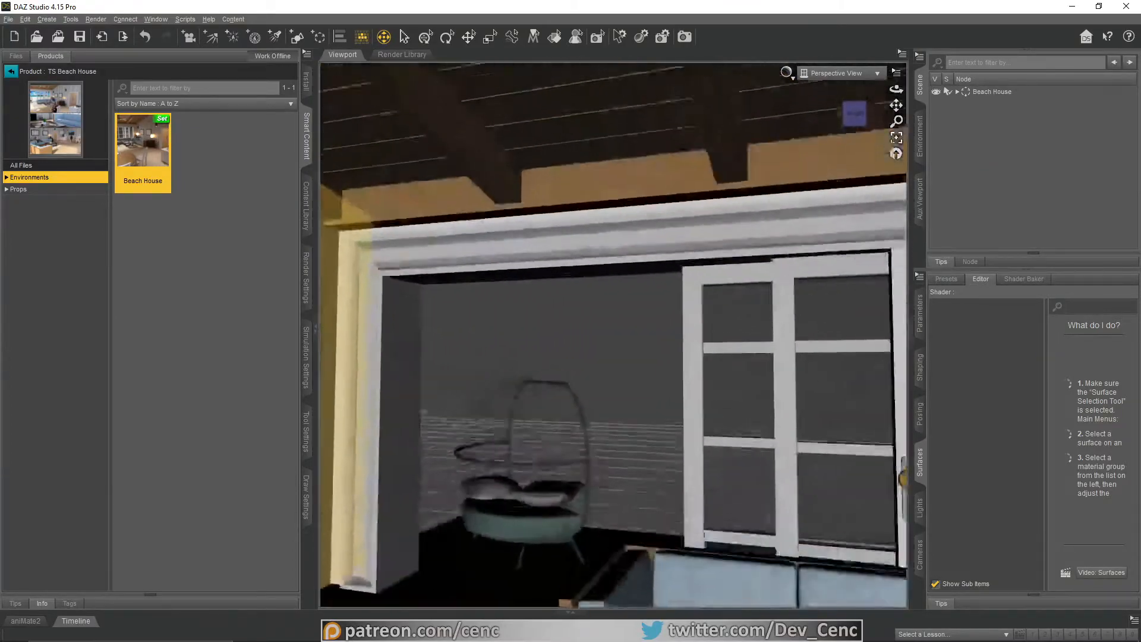
middle_drag(702, 321, 505, 321)
scroll(759, 280, down, 8)
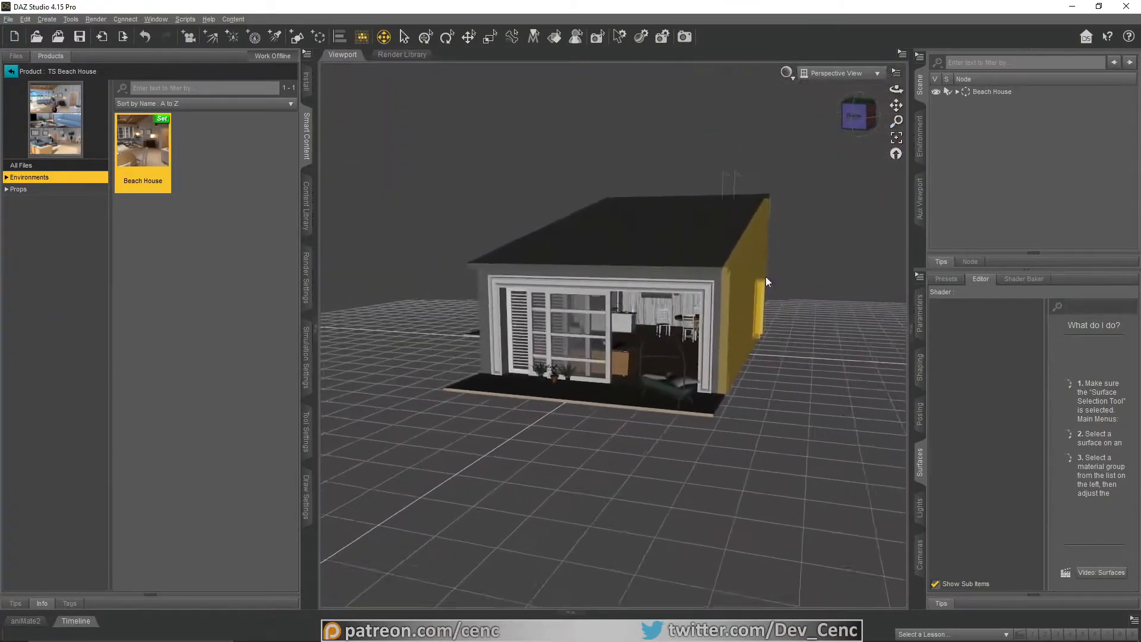
Step: Replace the beach house in the scene with the Island House Iray environment, found by searching all products for "island"
key(Delete)
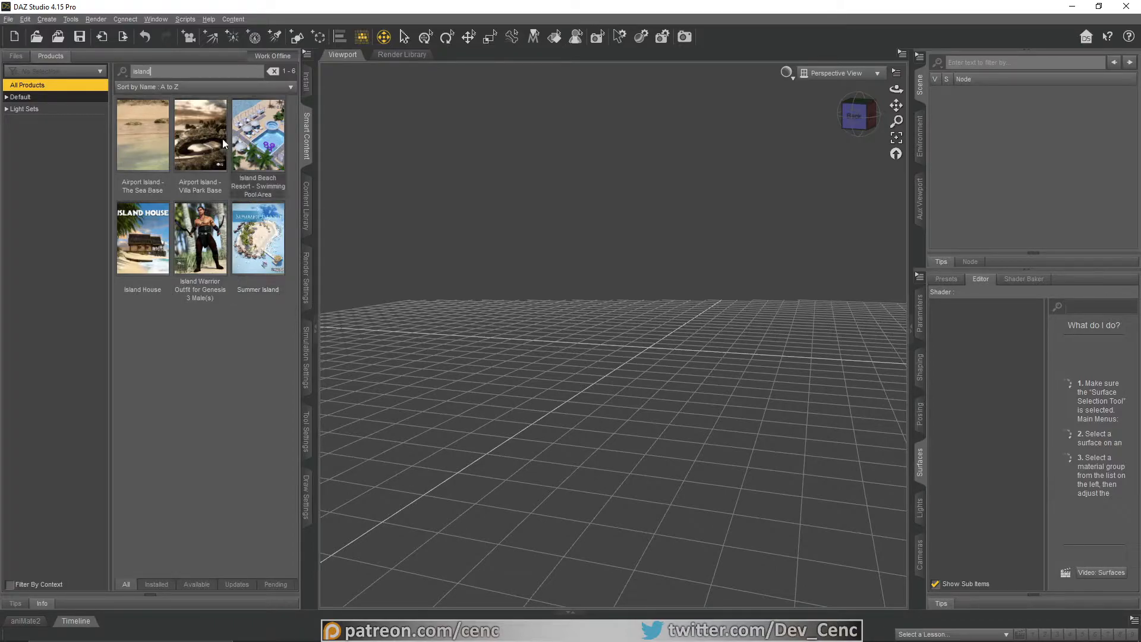
double_click(141, 253)
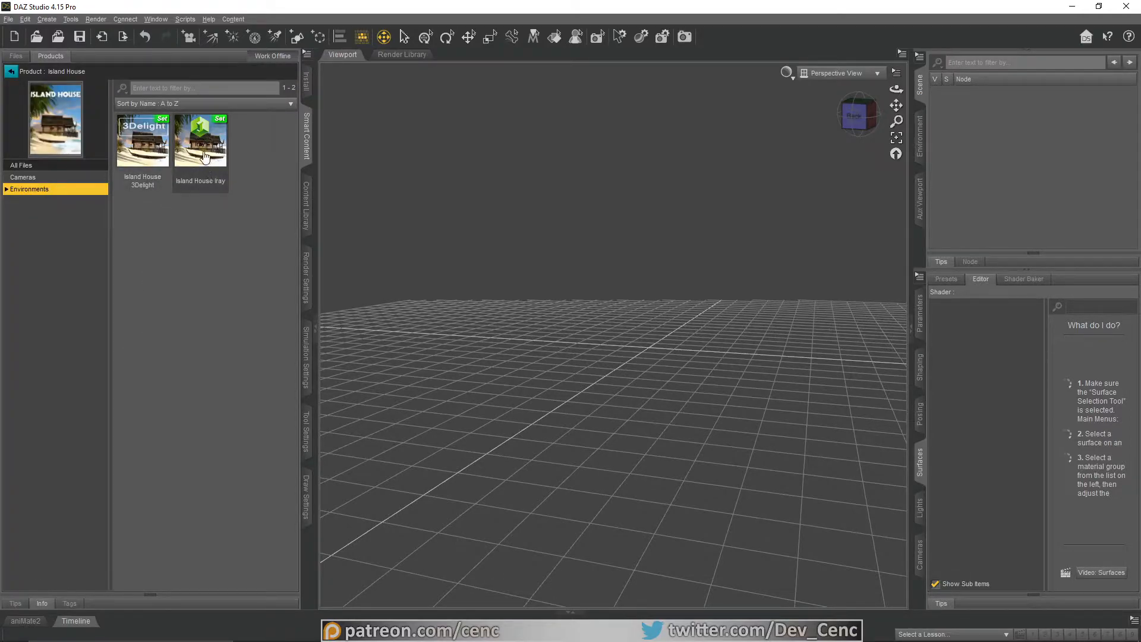
double_click(205, 156)
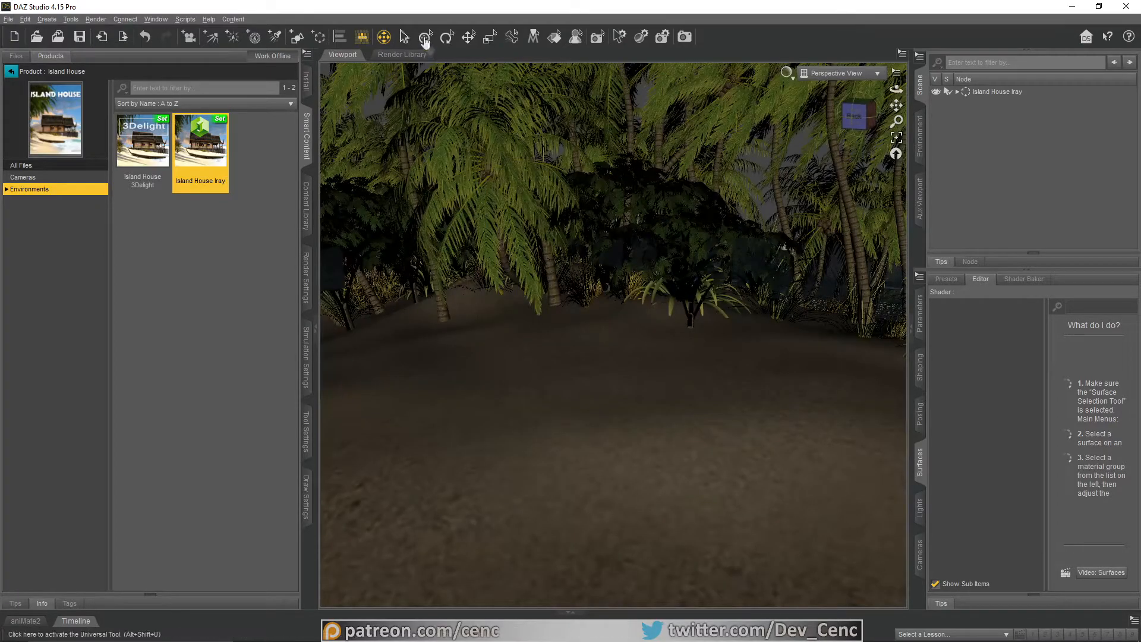
Step: Delete the Island House Cameras and Island House Vegetation groups from the Island House Iray environment
click(391, 47)
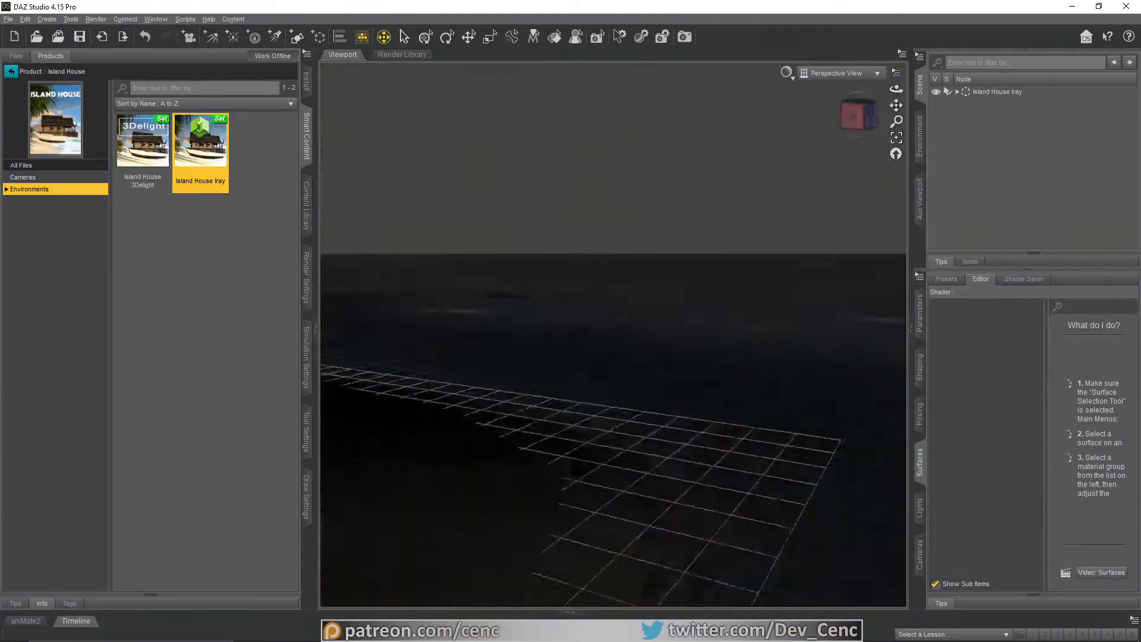
drag(612, 334, 784, 347)
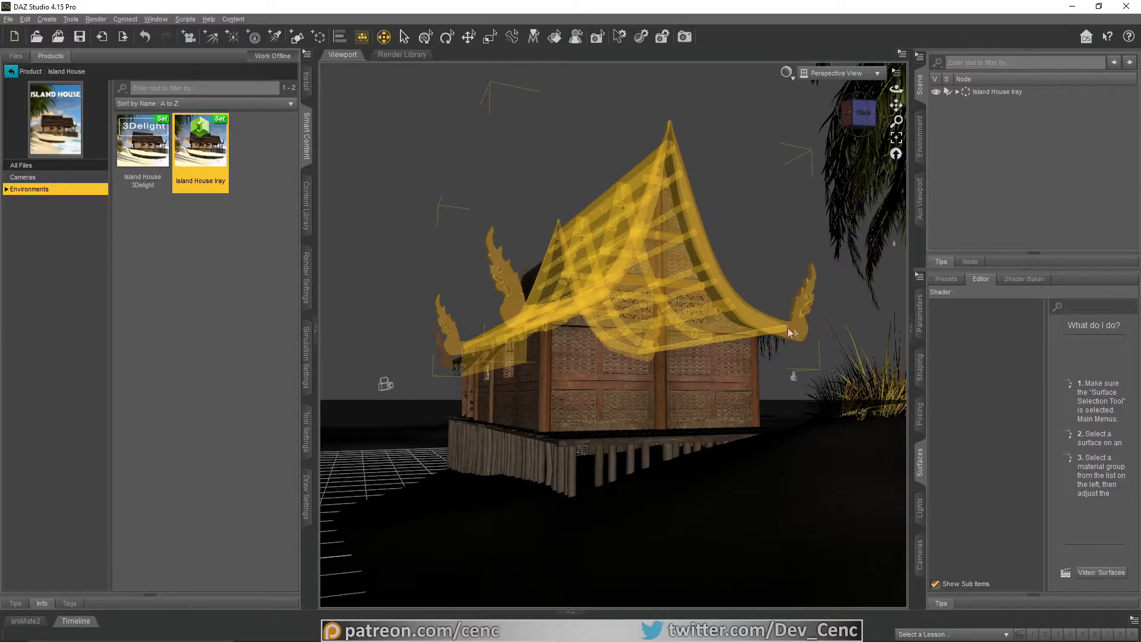
middle_drag(767, 344, 529, 357)
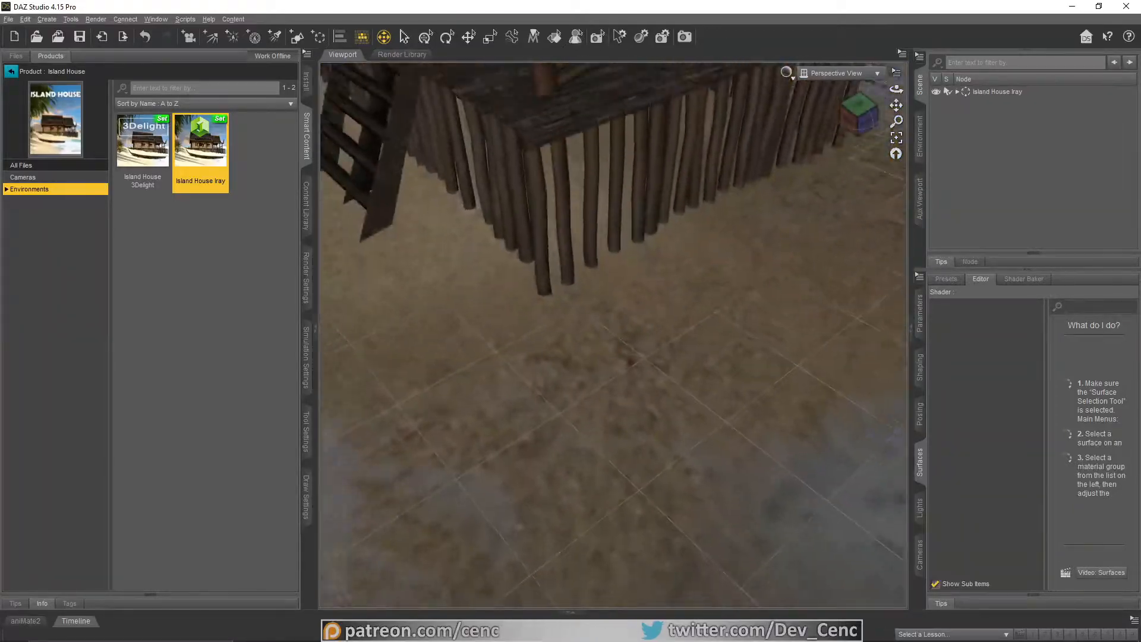
scroll(613, 334, down, 8)
middle_drag(613, 335, 638, 323)
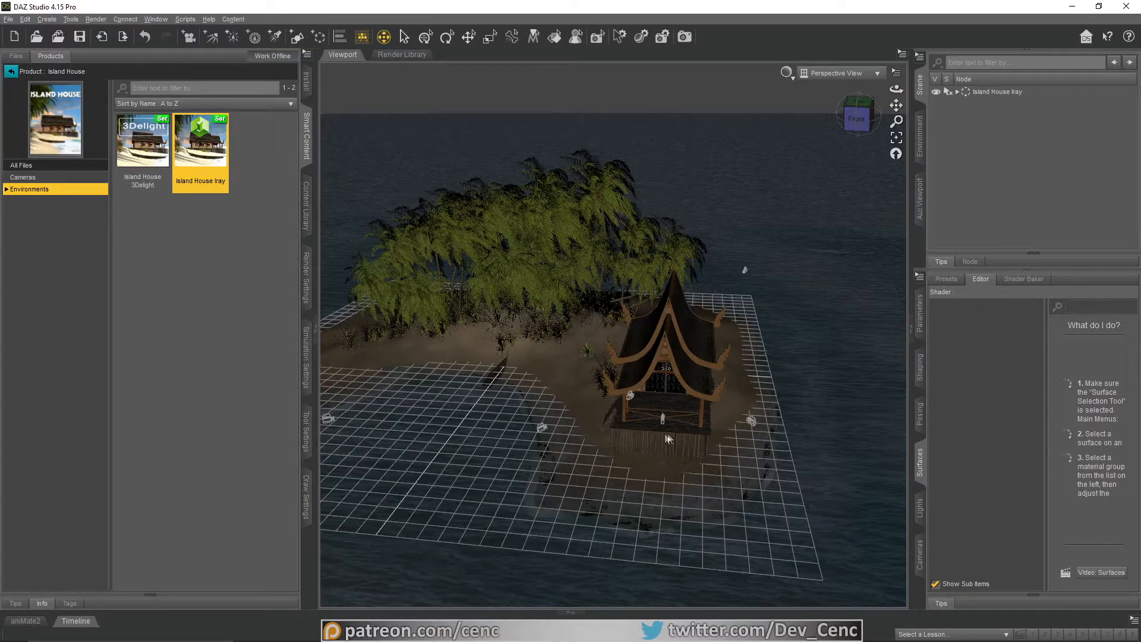
scroll(686, 338, up, 1)
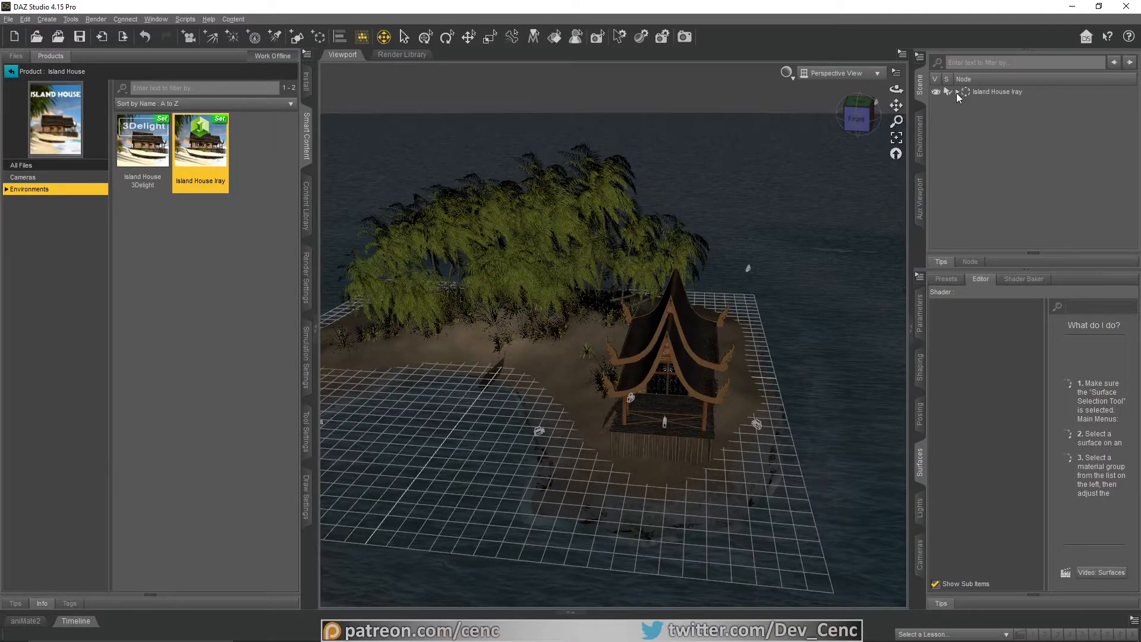
click(956, 92)
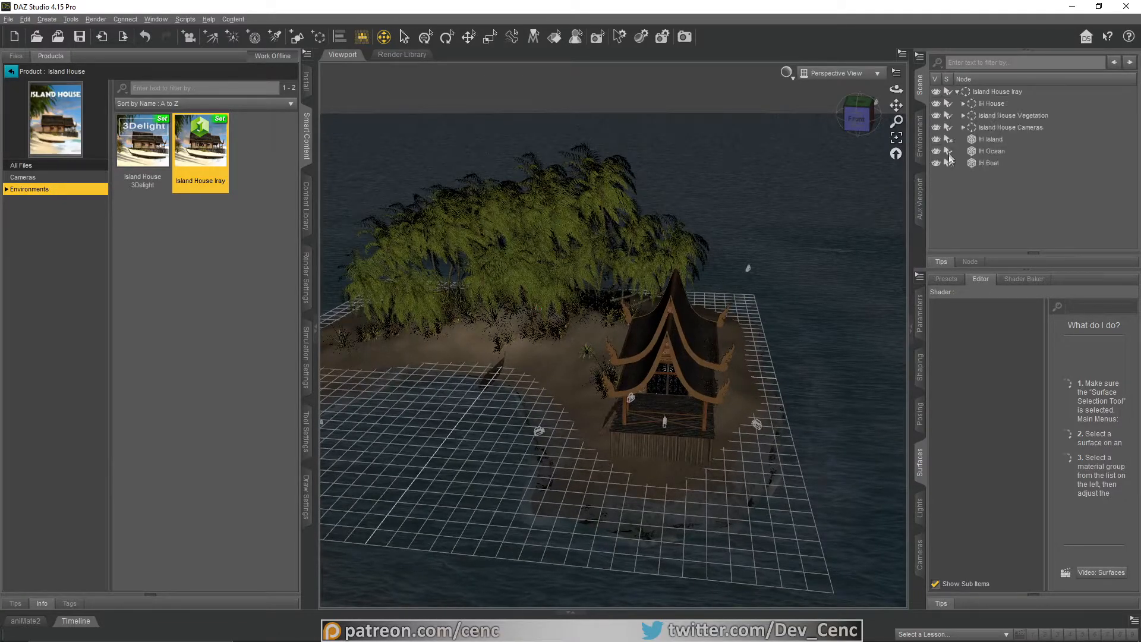
click(1006, 129)
key(Delete)
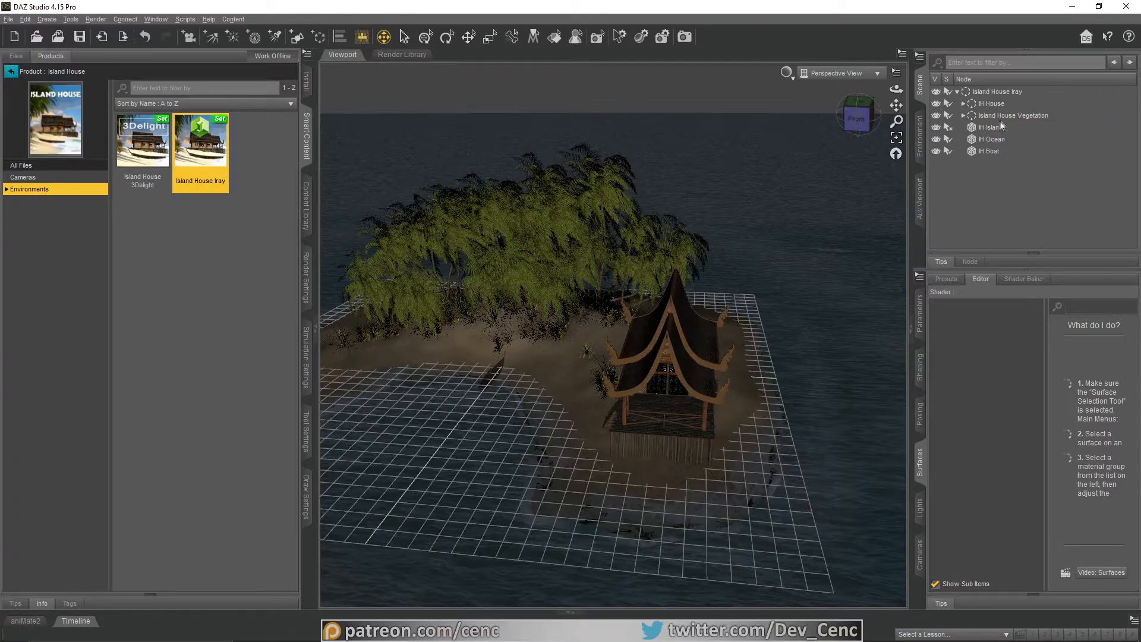
click(986, 117)
key(Delete)
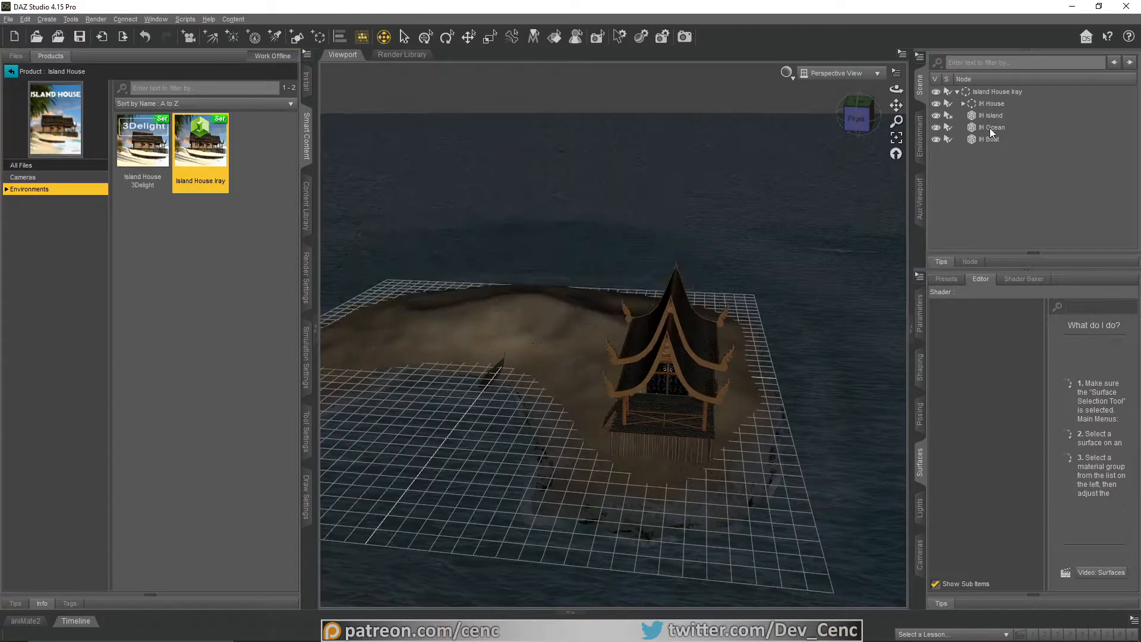
Step: Delete the IH Ocean, IH Boat and IH Island objects from the Island House Iray environment
click(985, 128)
key(Delete)
click(990, 127)
key(Delete)
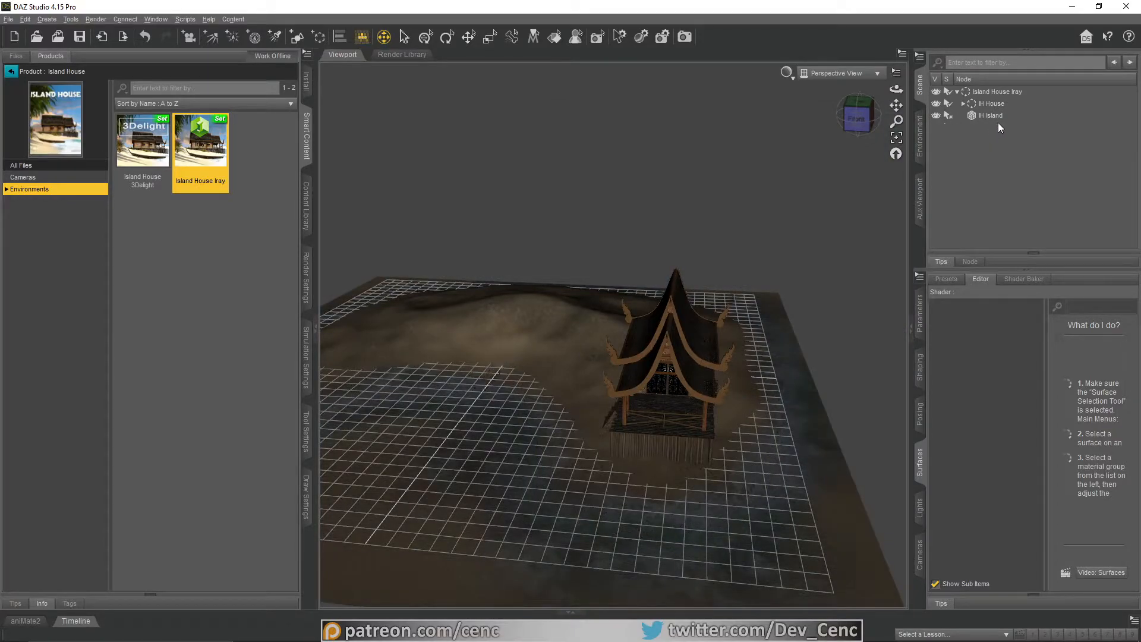
click(993, 116)
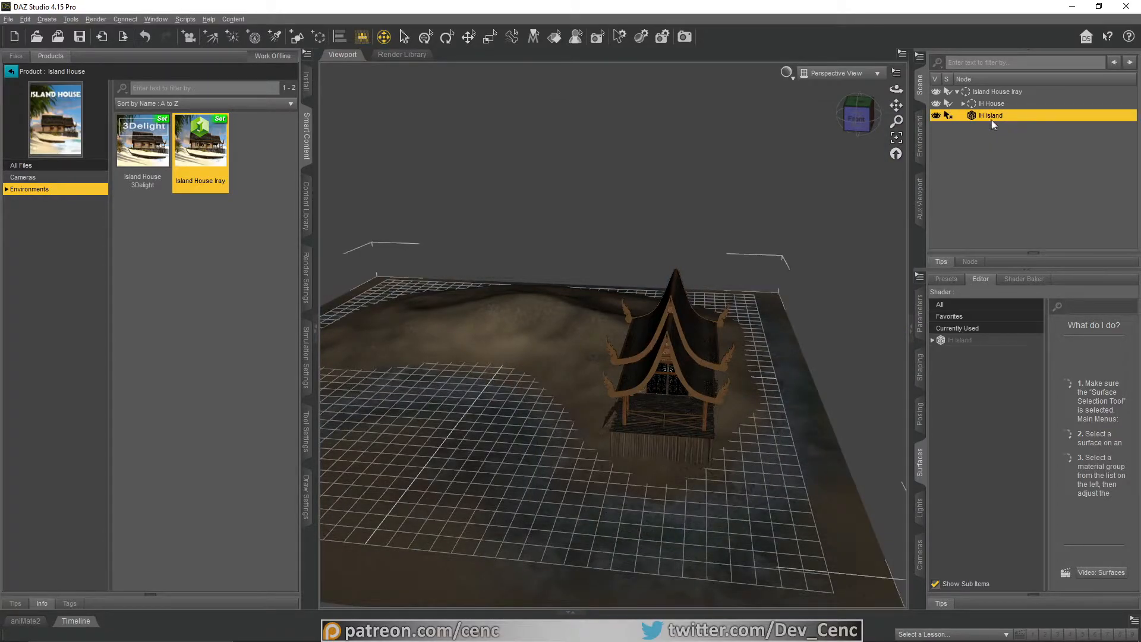
key(Delete)
Step: Delete IH Roof, IH Wallfront, IH Wallback and IH Front House from the IH House group
click(962, 103)
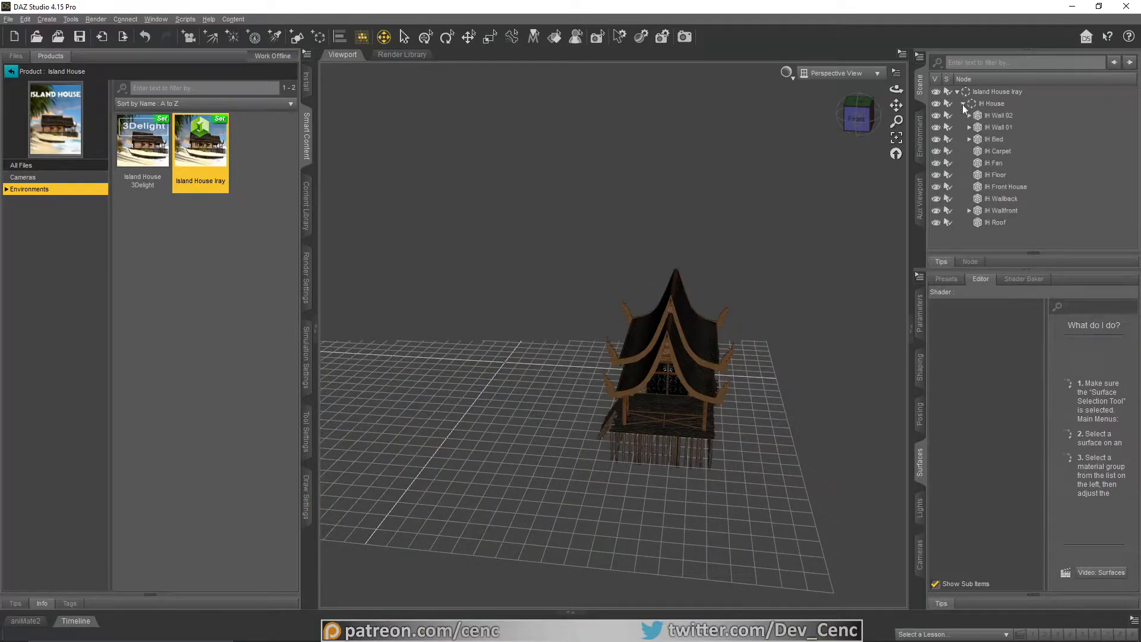
drag(897, 89, 802, 107)
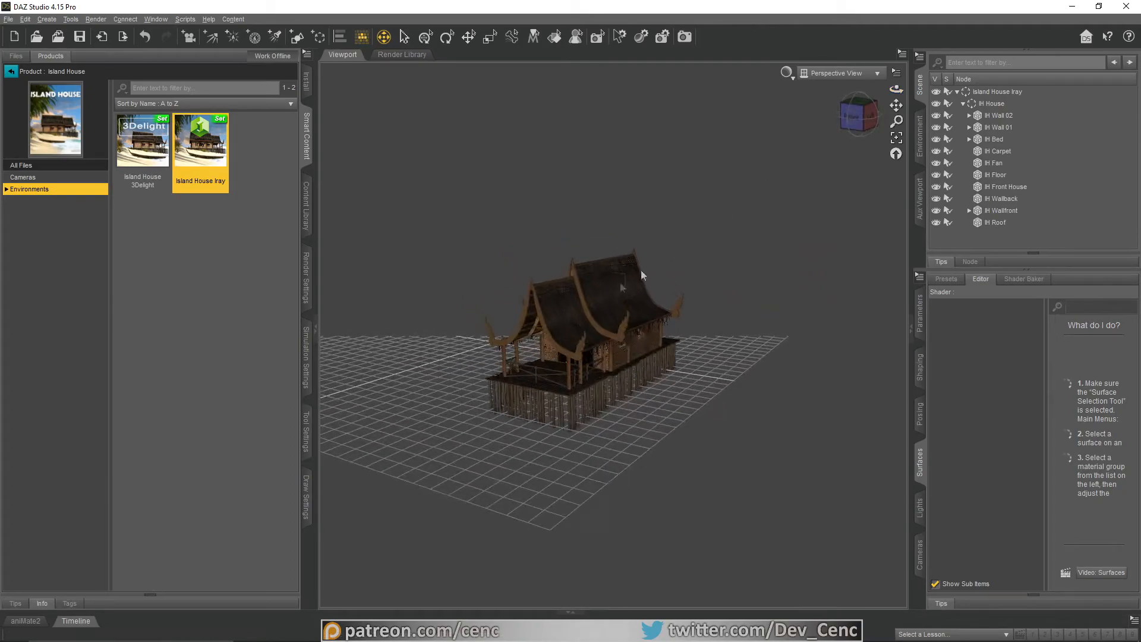
click(630, 315)
key(Delete)
click(1003, 210)
ctrl+click(1001, 199)
key(Delete)
click(1001, 186)
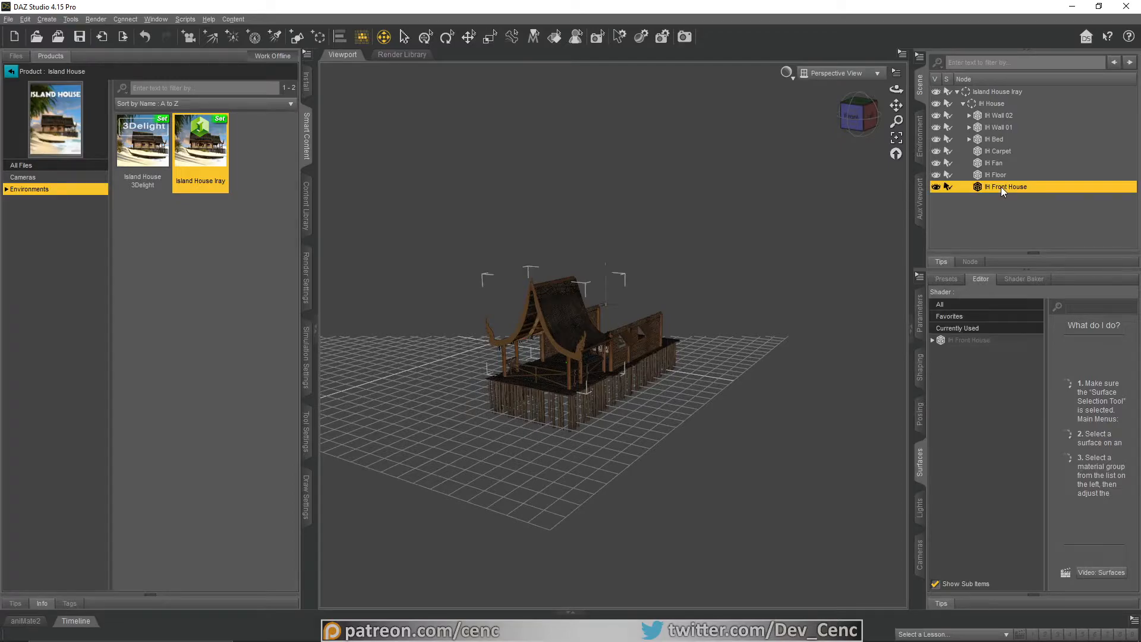
key(Delete)
Step: Delete IH Fan, IH Carpet, IH Bed, IH Wall 01 and IH Wall 02, keeping only IH Floor in the house group
click(994, 173)
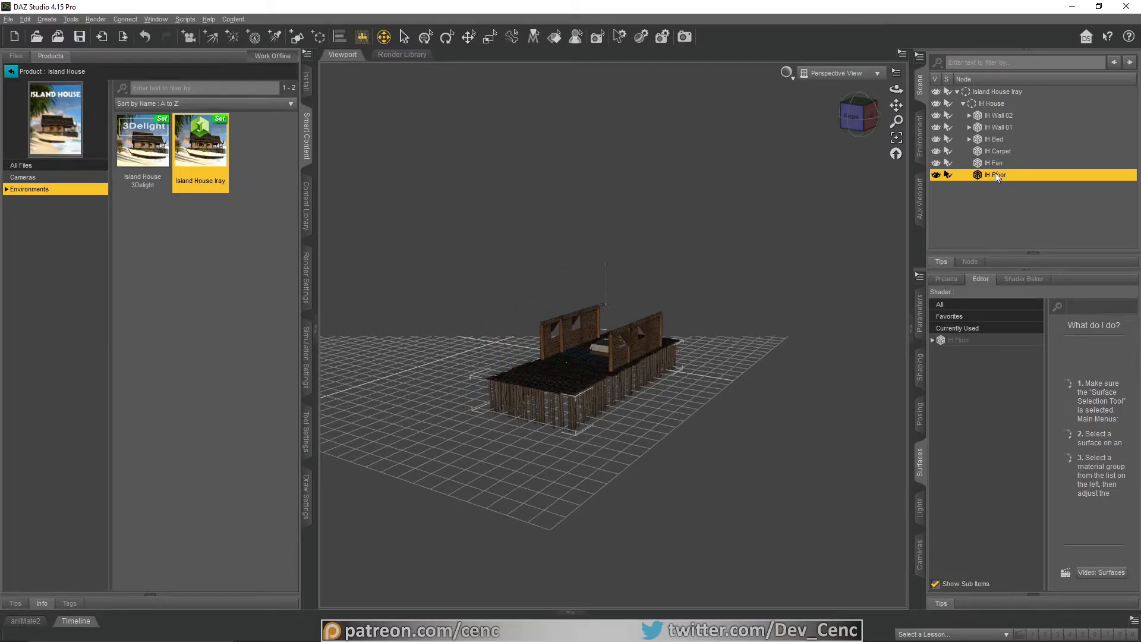
click(999, 164)
key(Delete)
click(1004, 152)
key(Delete)
click(1001, 140)
key(Delete)
click(1007, 129)
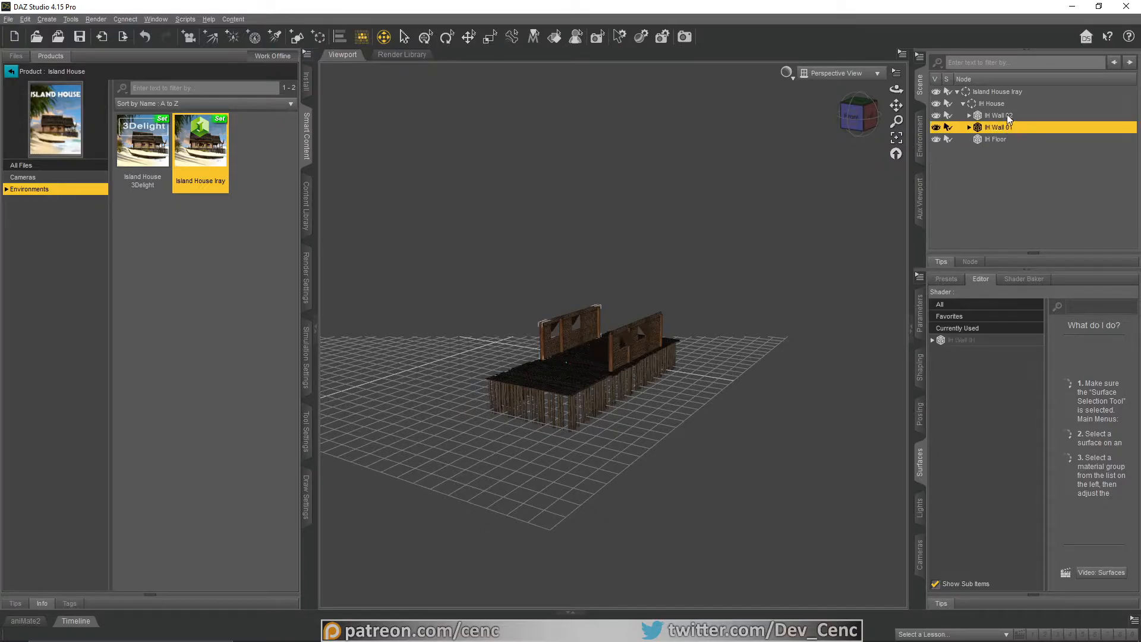
key(Delete)
click(1007, 115)
key(Delete)
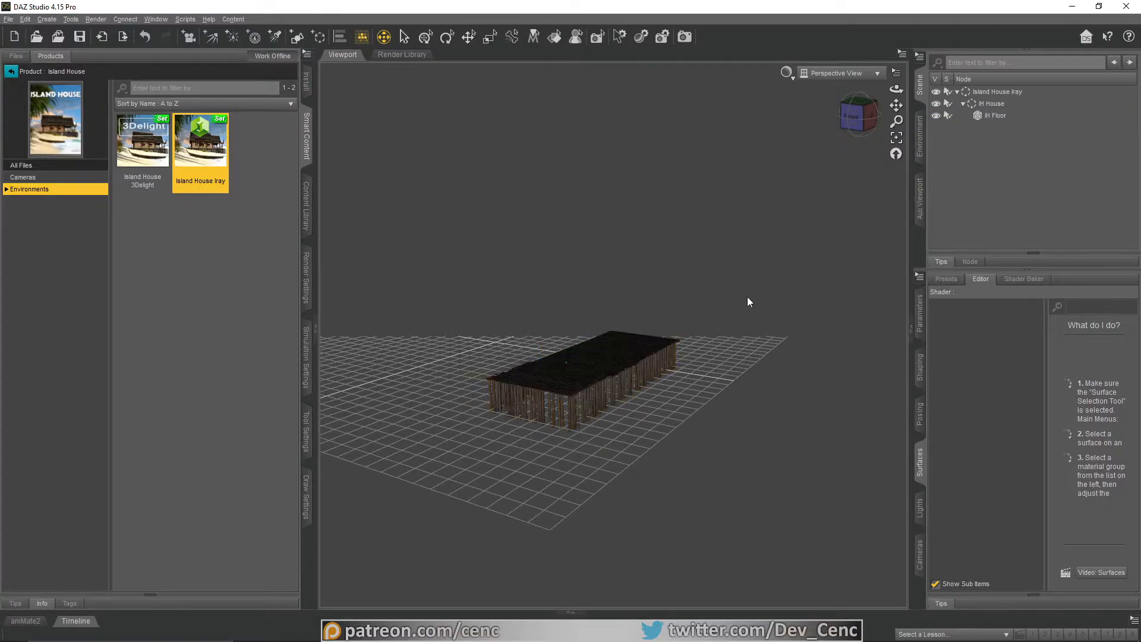
Step: Stretch the IH Floor deck to an X Scale of 676.2%
middle_drag(594, 327, 595, 297)
scroll(613, 334, up, 6)
scroll(614, 335, down, 6)
mouse_move(614, 335)
middle_down()
mouse_move(600, 309)
mouse_move(611, 319)
middle_up()
click(469, 36)
click(607, 265)
click(920, 314)
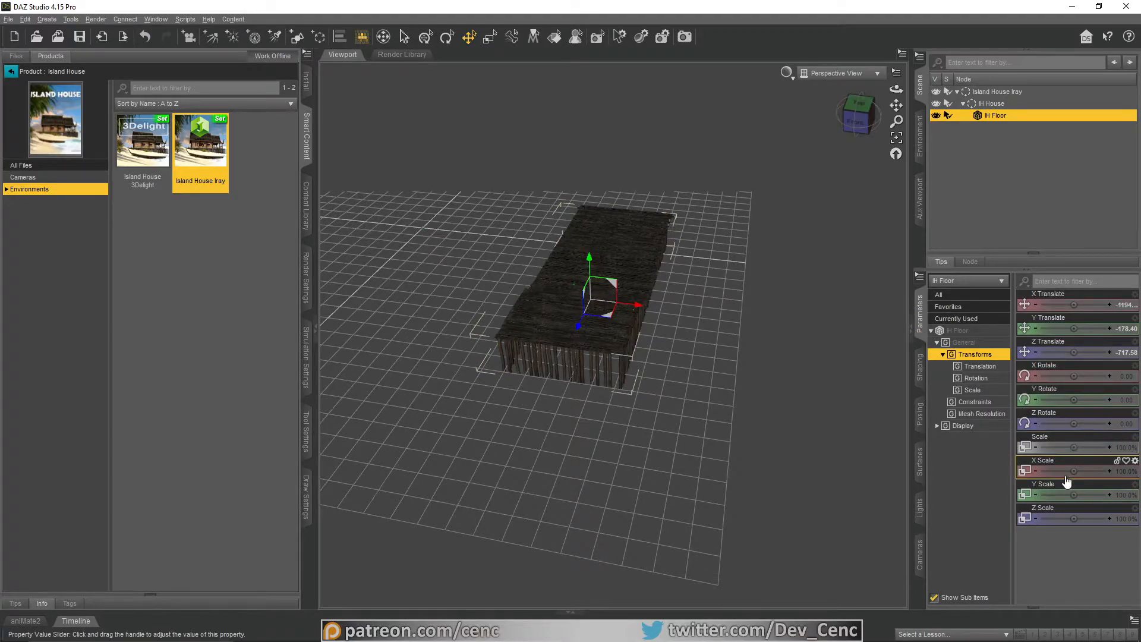
drag(1073, 472, 1096, 471)
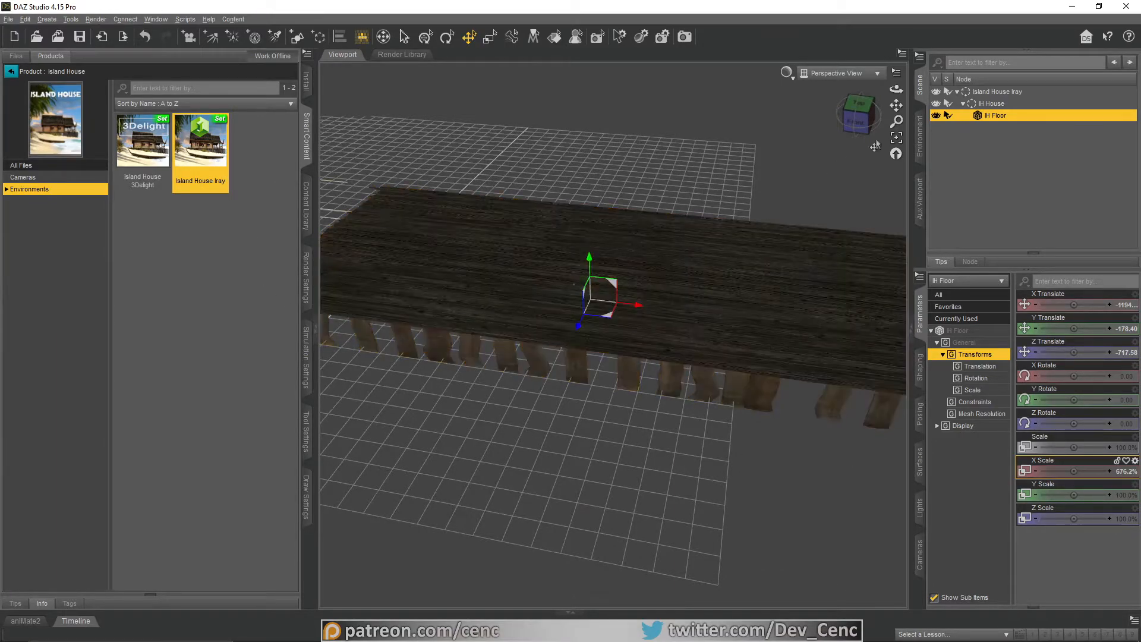
Step: Make IH Floor unselectable in the viewport and set its IH_floor surface to 2.19 horizontal tiles and 6.92 vertical tiles
click(948, 116)
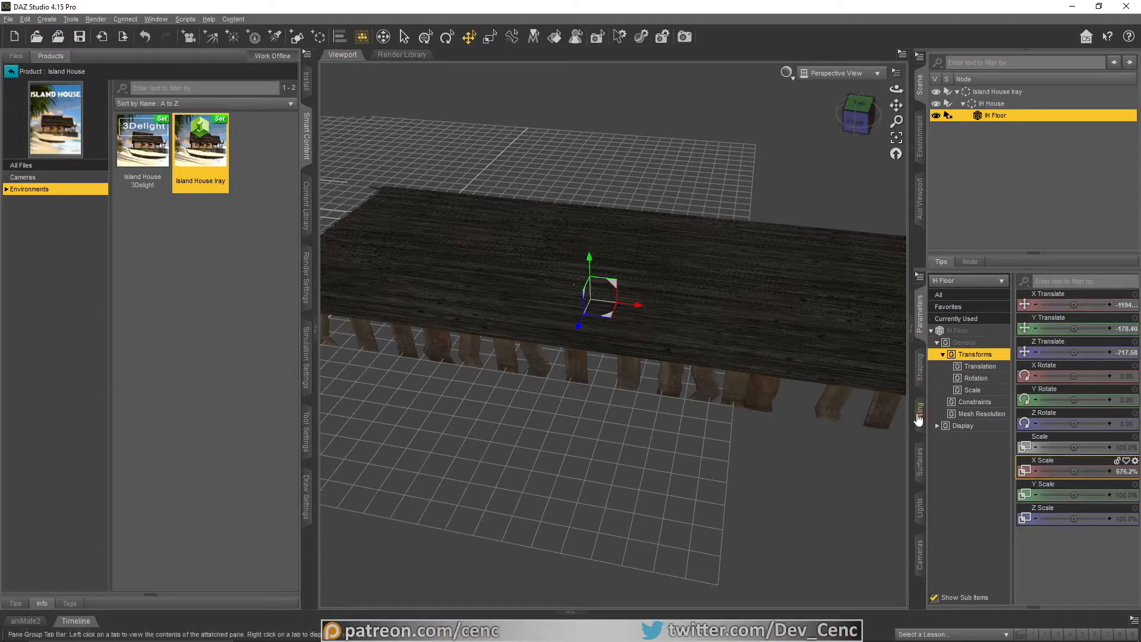
click(925, 483)
click(968, 341)
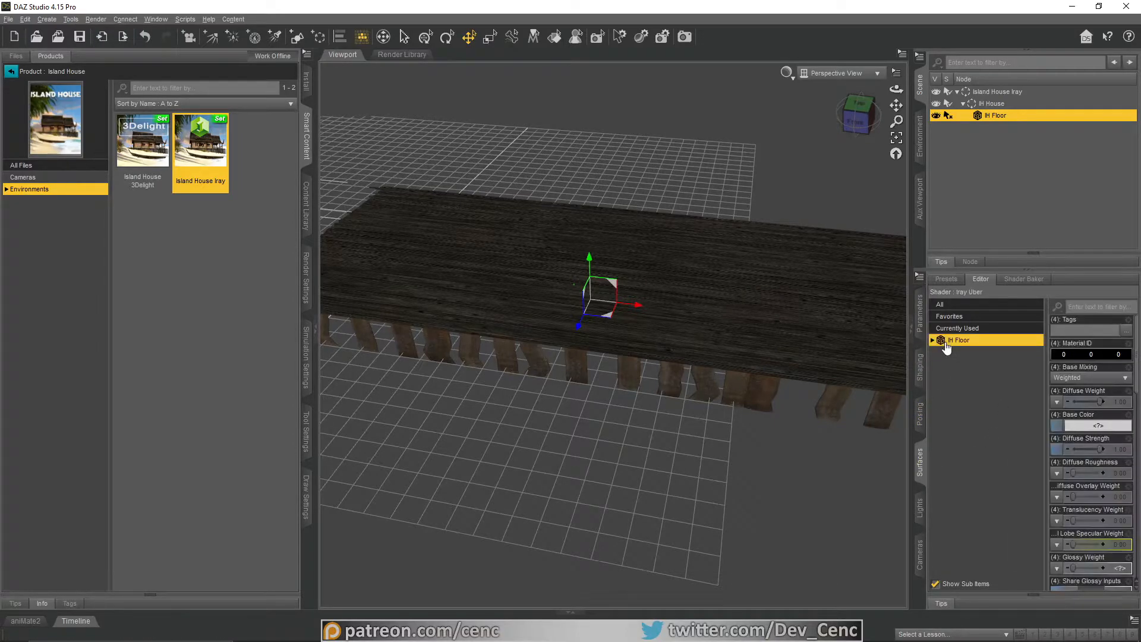
click(933, 341)
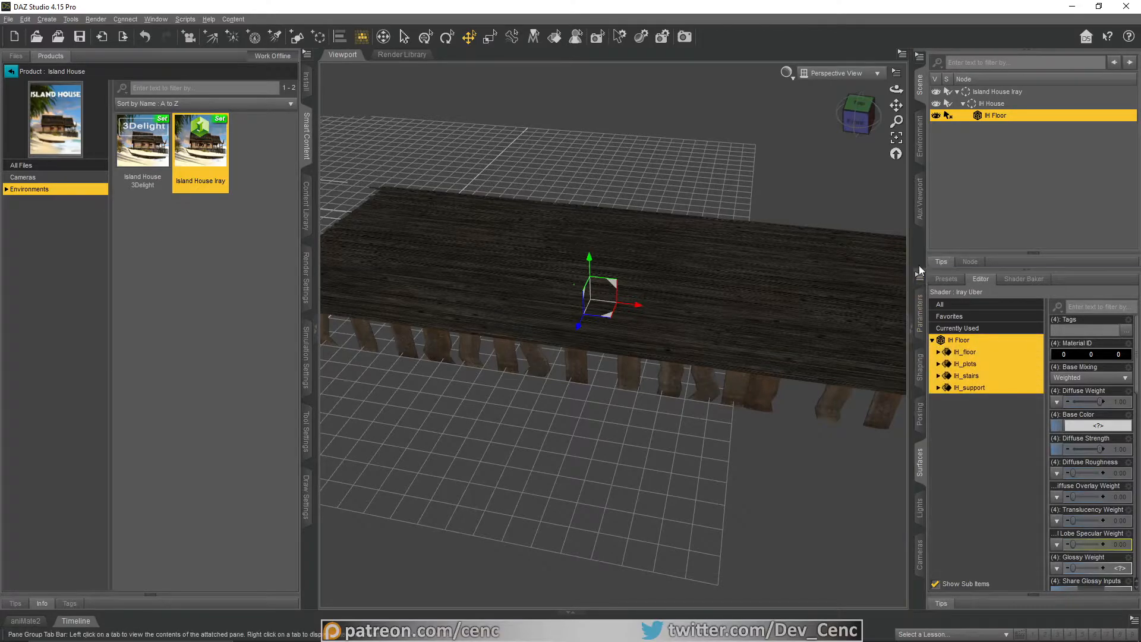
drag(915, 258, 768, 258)
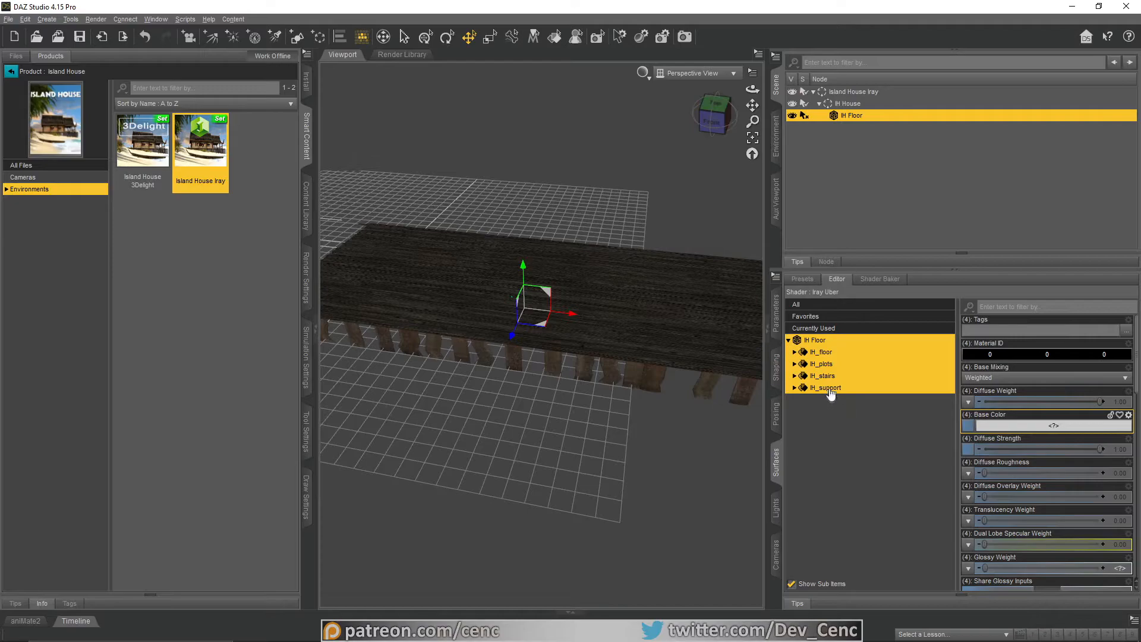
click(827, 352)
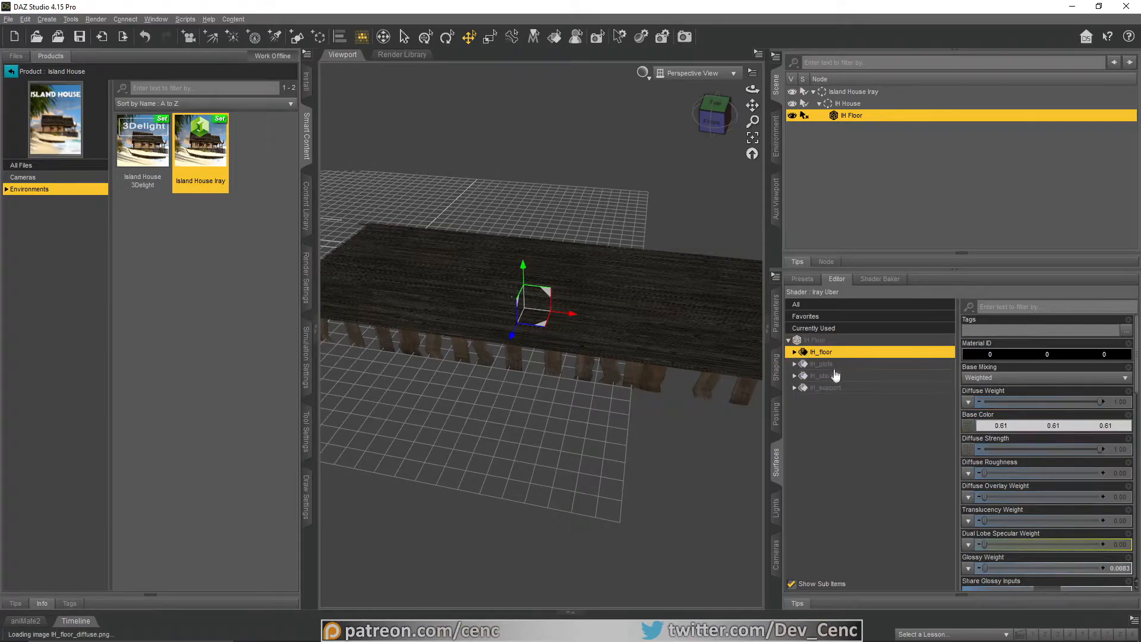
mouse_move(969, 427)
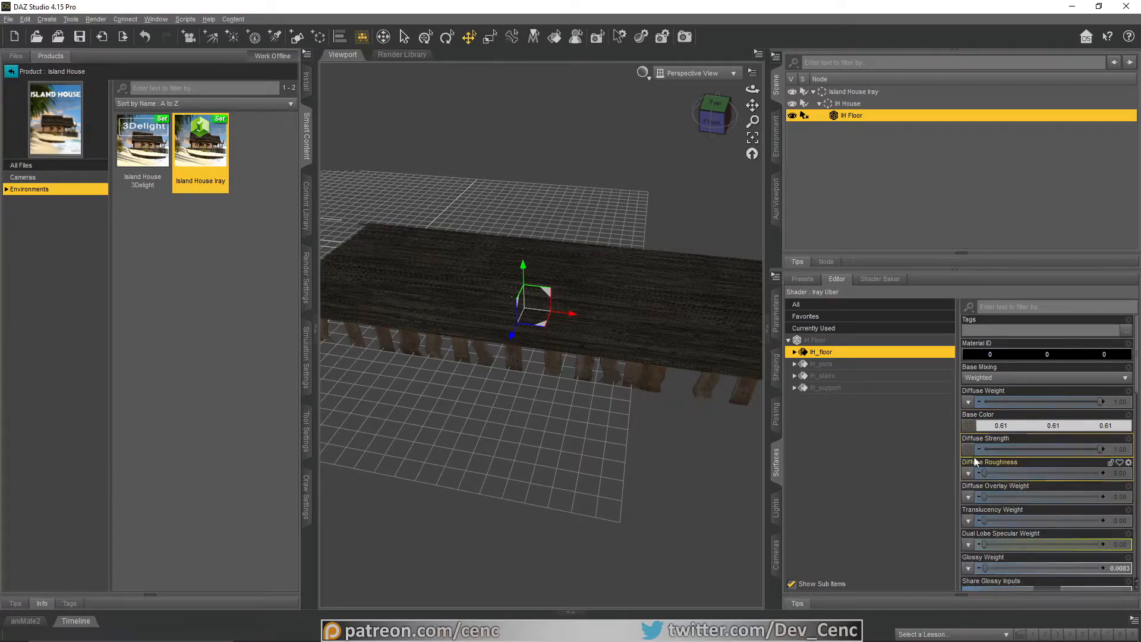
click(798, 351)
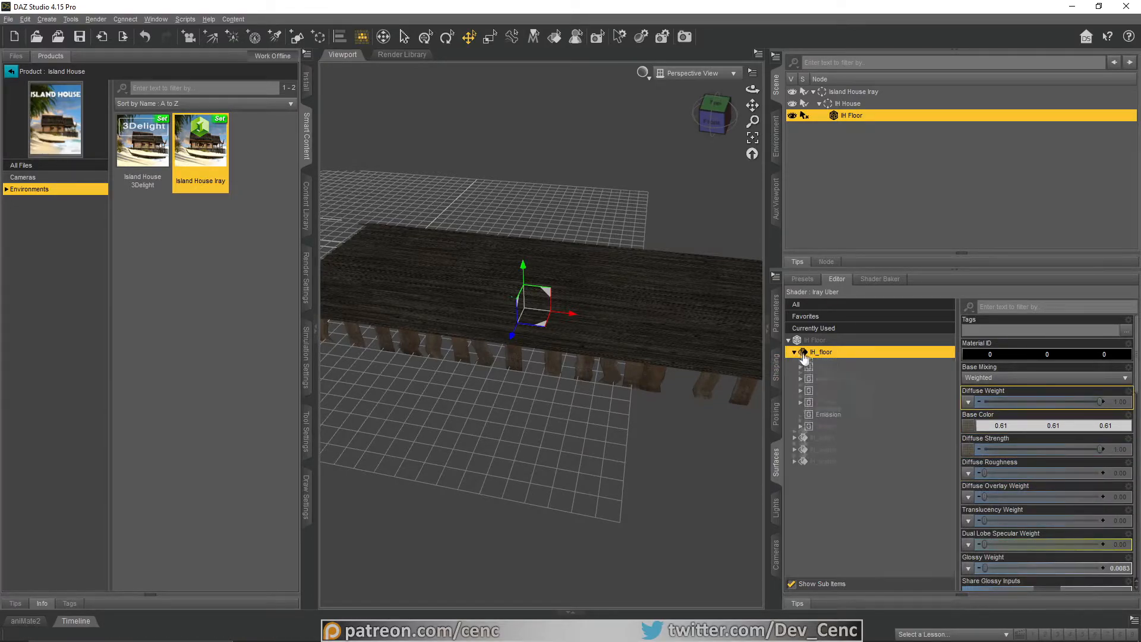
click(830, 435)
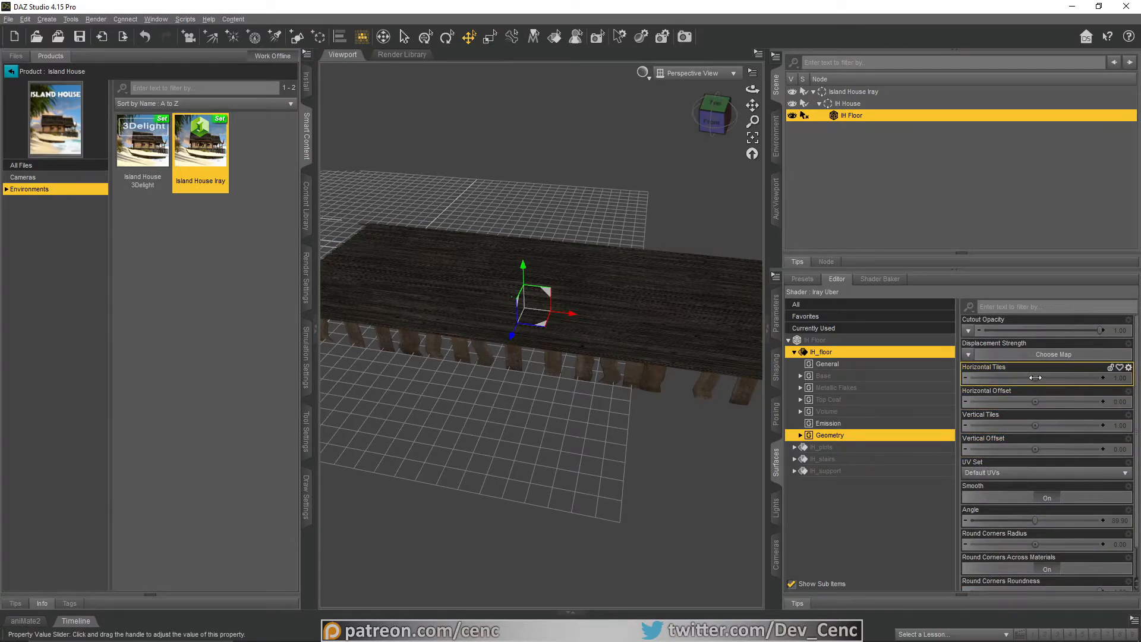
mouse_move(1036, 425)
mouse_down()
mouse_move(1005, 426)
mouse_move(1055, 425)
mouse_up()
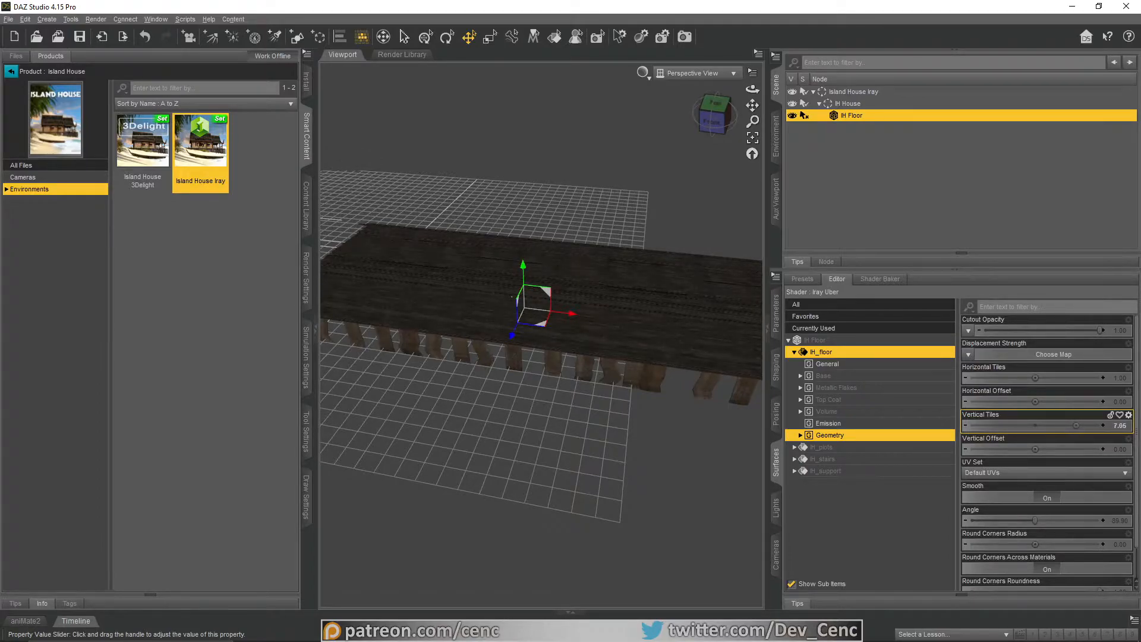
drag(1044, 430, 1046, 427)
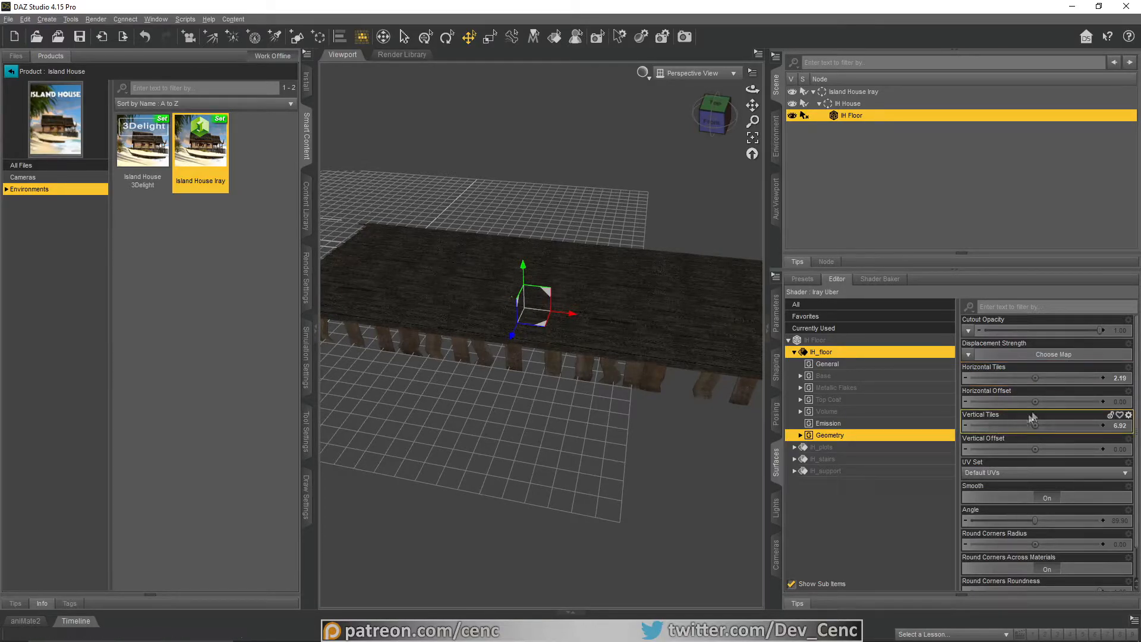
Step: Examine the deck's plank texture and support posts up close, including with the NVIDIA Iray draw style
click(383, 37)
drag(510, 173, 585, 259)
drag(606, 325, 488, 325)
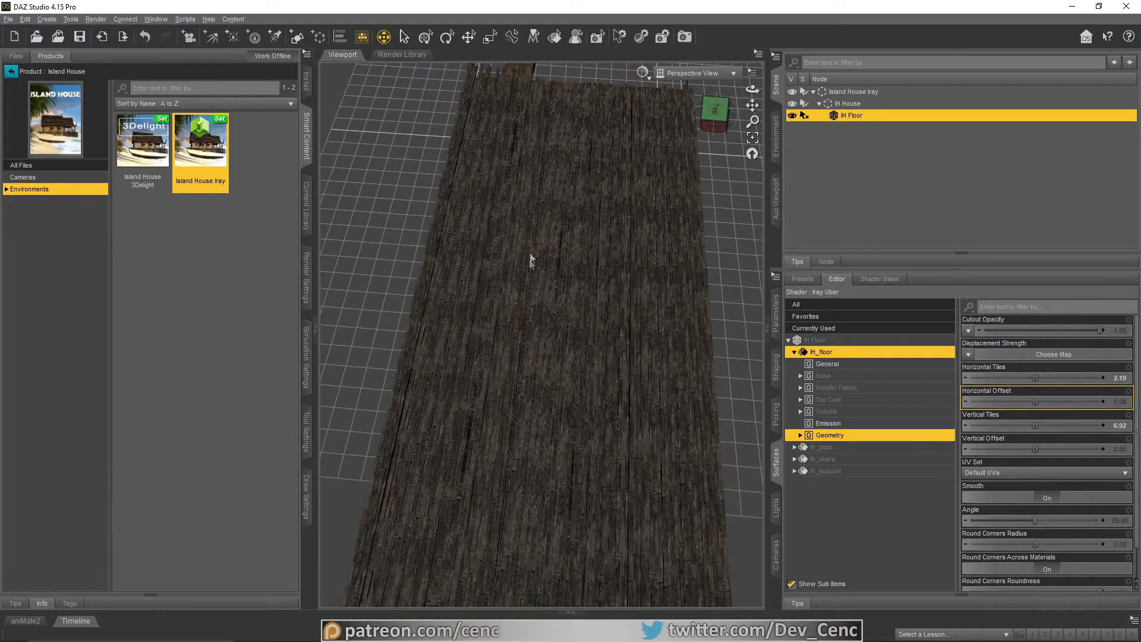
drag(568, 206, 475, 309)
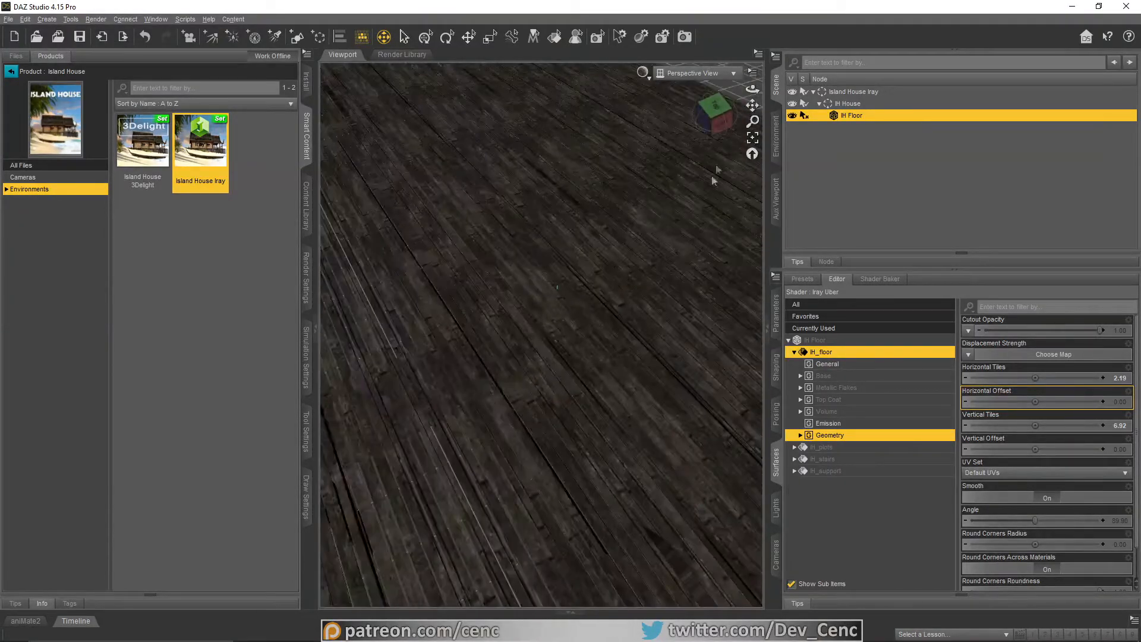
click(643, 73)
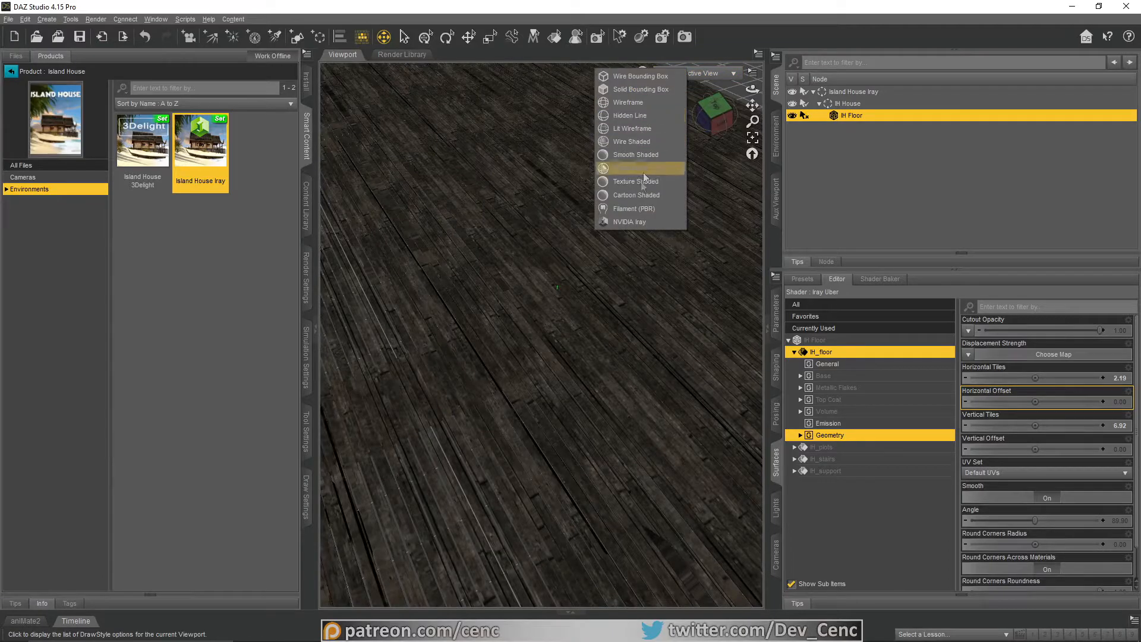
click(630, 221)
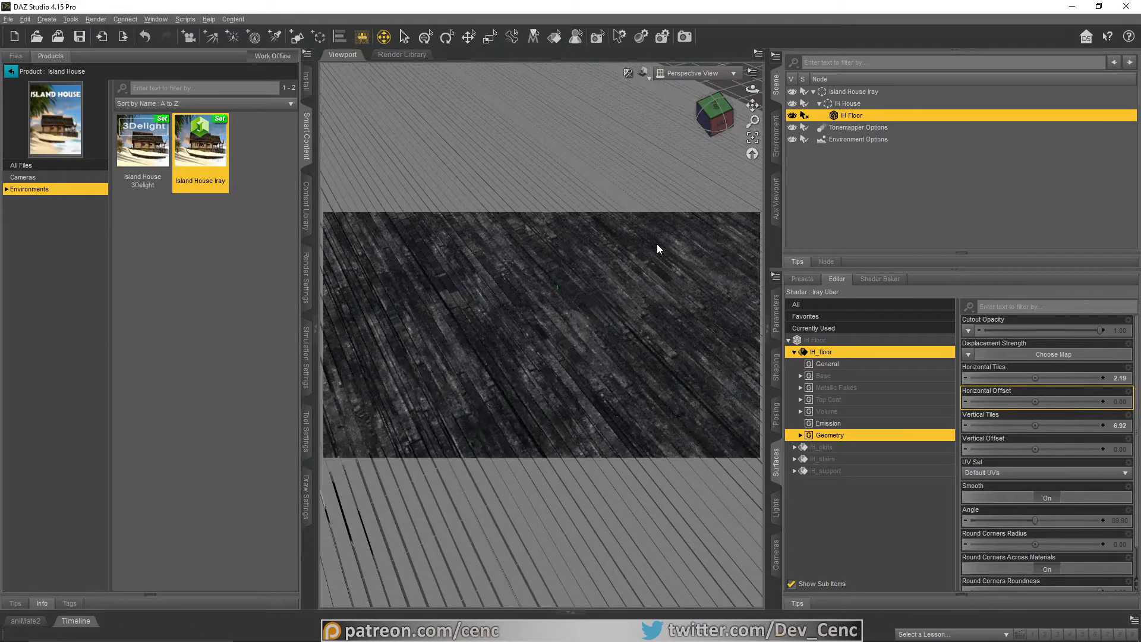
drag(752, 89, 768, 119)
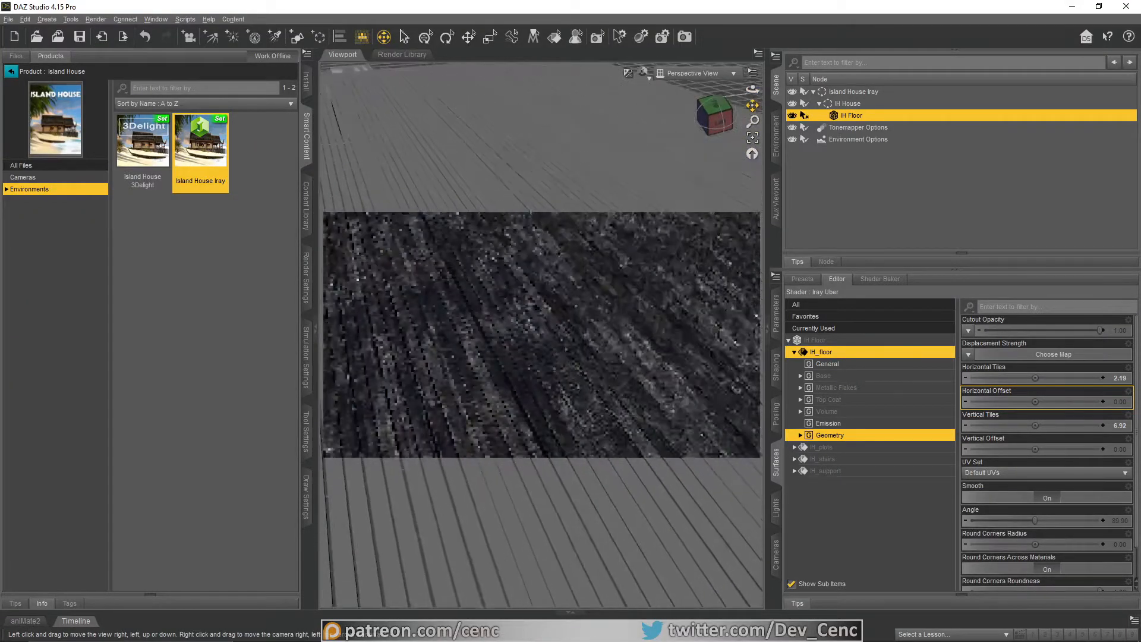
drag(767, 255, 931, 255)
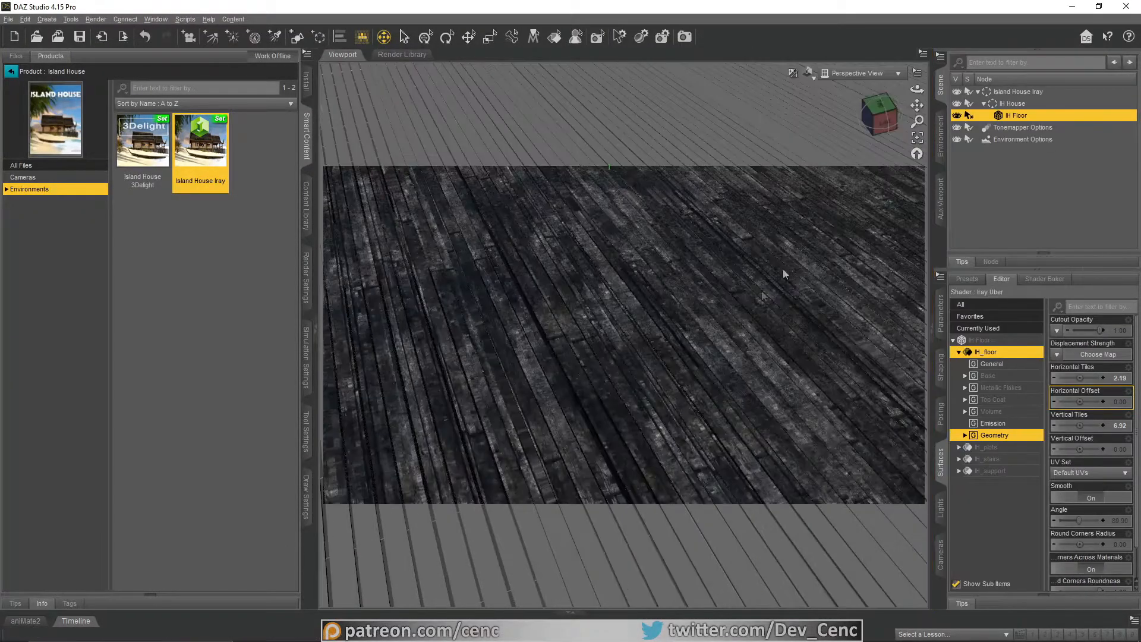
drag(660, 360, 803, 370)
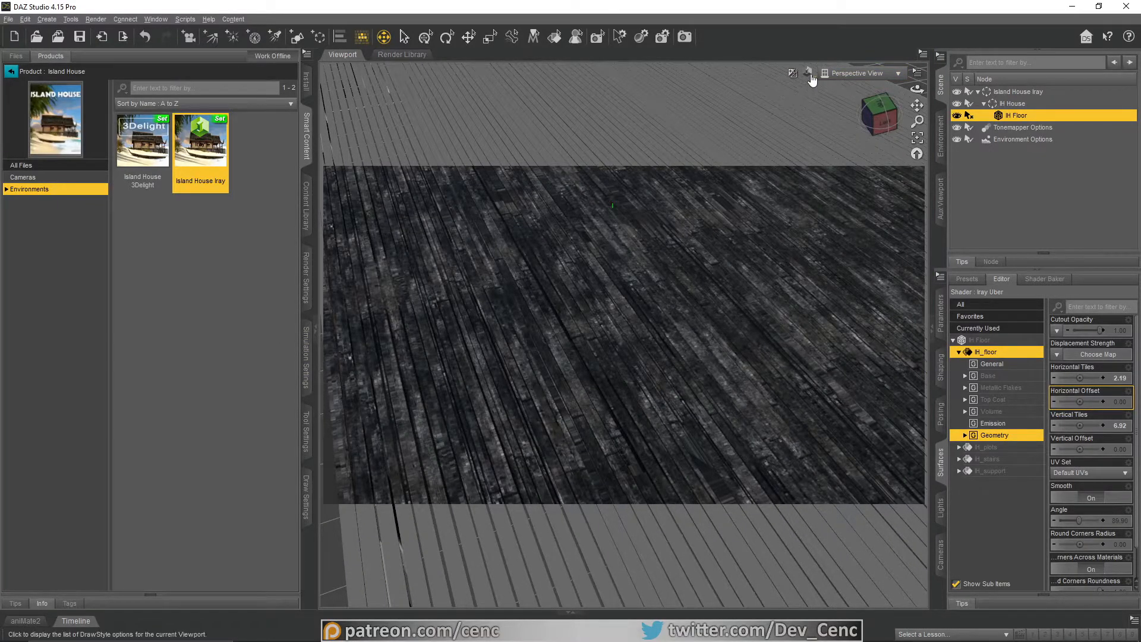
middle_drag(662, 252, 784, 306)
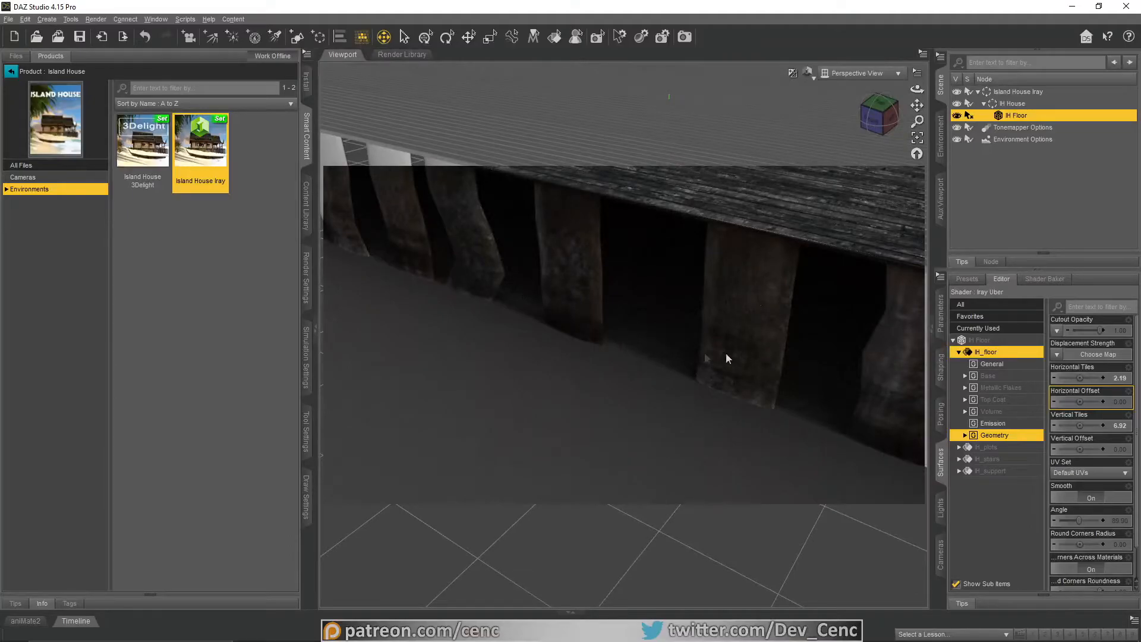
middle_drag(739, 308, 384, 422)
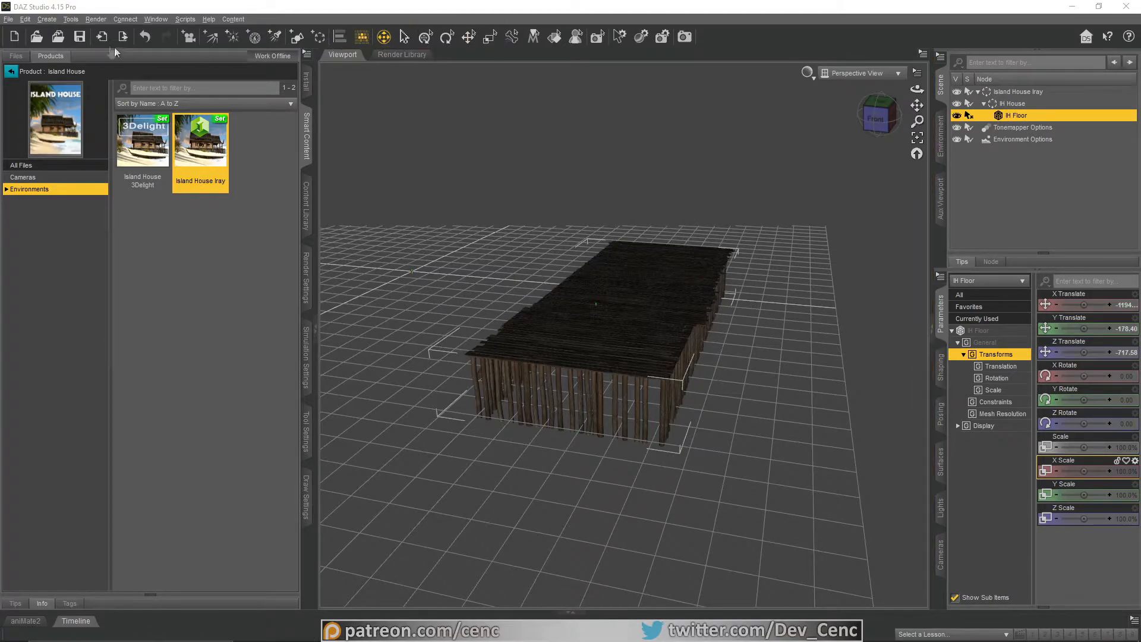
Step: Create a node instance of IH Floor and move it to an X Translate of about 529.87, adjoining the original deck
click(55, 18)
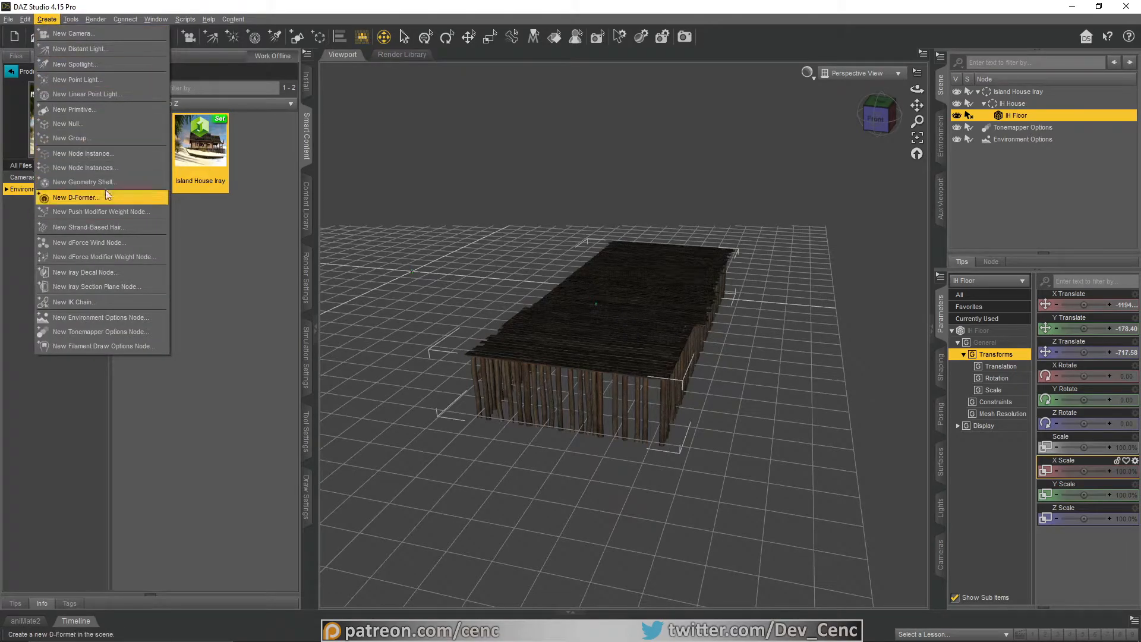
click(98, 156)
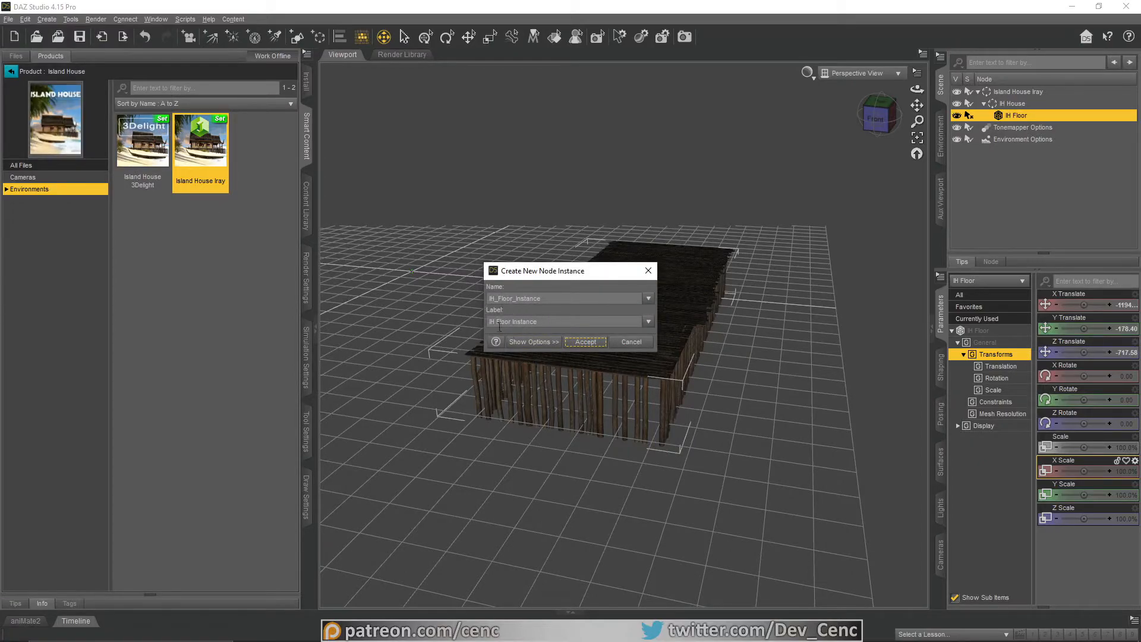
click(585, 342)
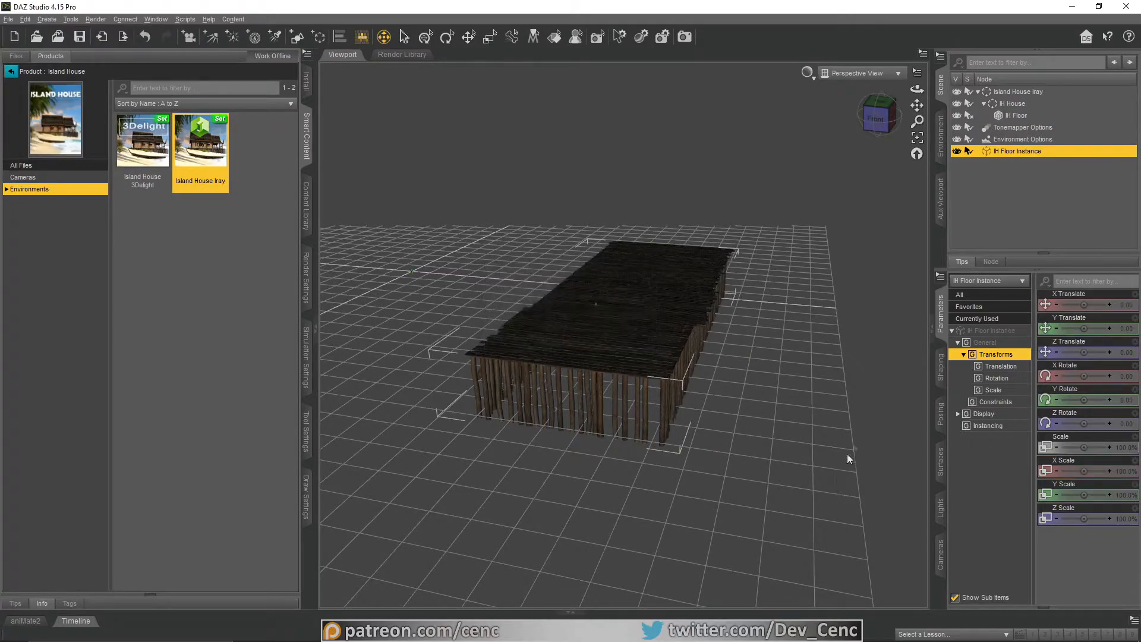
click(469, 36)
drag(666, 350, 892, 369)
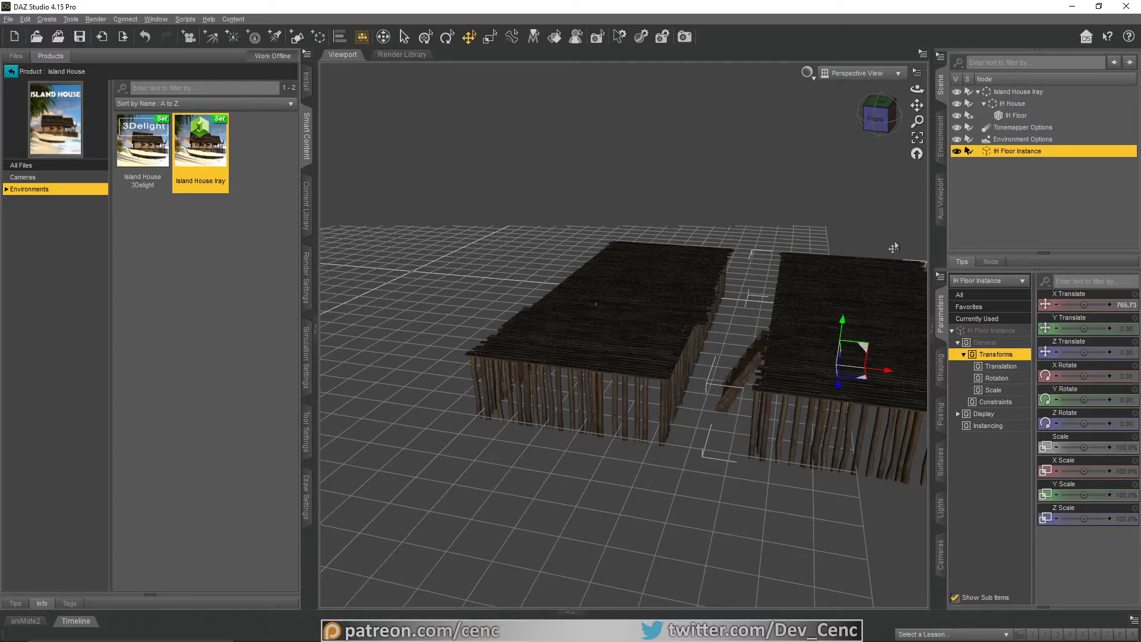
mouse_move(917, 89)
mouse_down()
mouse_move(856, 92)
mouse_move(844, 112)
mouse_move(846, 95)
mouse_move(885, 113)
mouse_move(917, 107)
mouse_up()
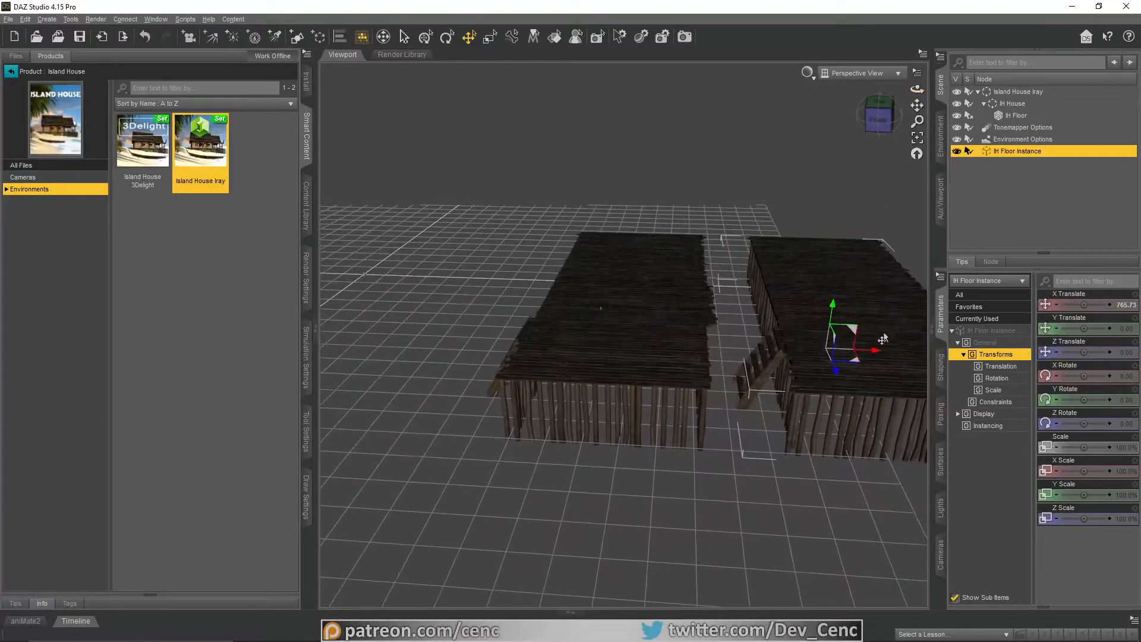
drag(872, 356, 805, 358)
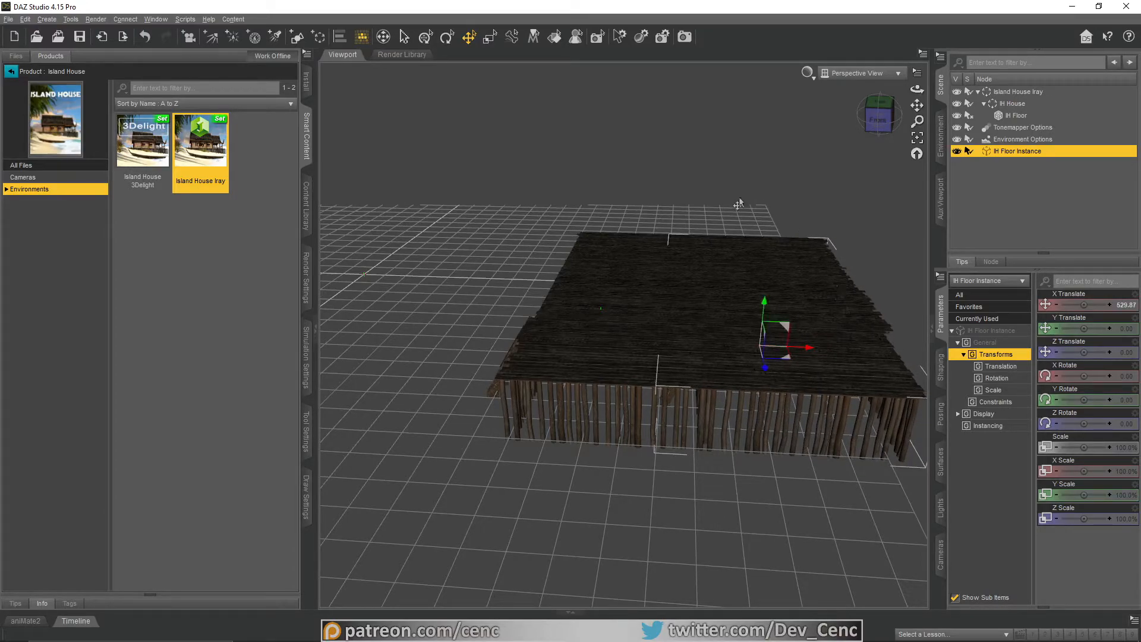
Step: Move the IH Floor instance away from the original deck to an X Translate of about 752.16
click(383, 36)
drag(535, 183, 756, 329)
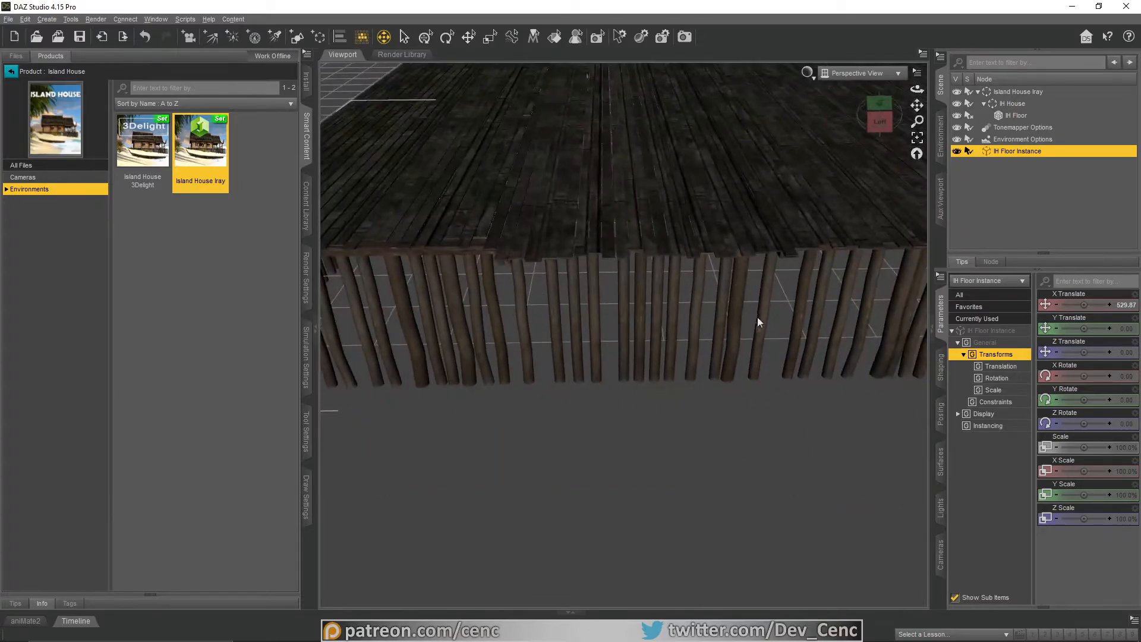
middle_drag(653, 143, 675, 183)
scroll(674, 183, down, 5)
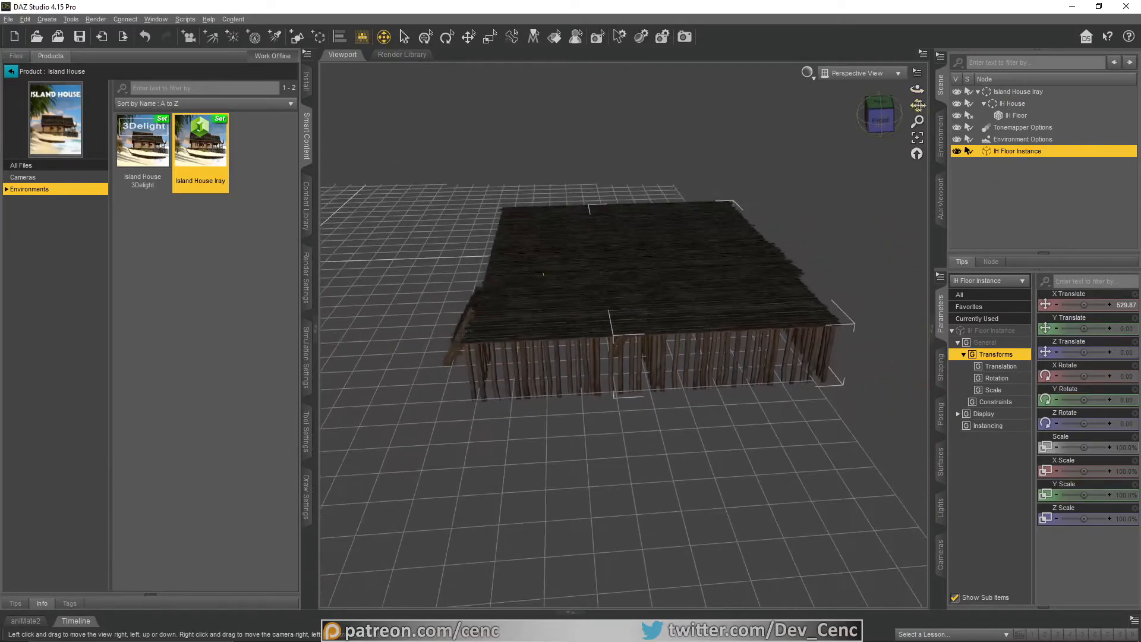
click(469, 36)
drag(732, 298, 784, 298)
click(588, 295)
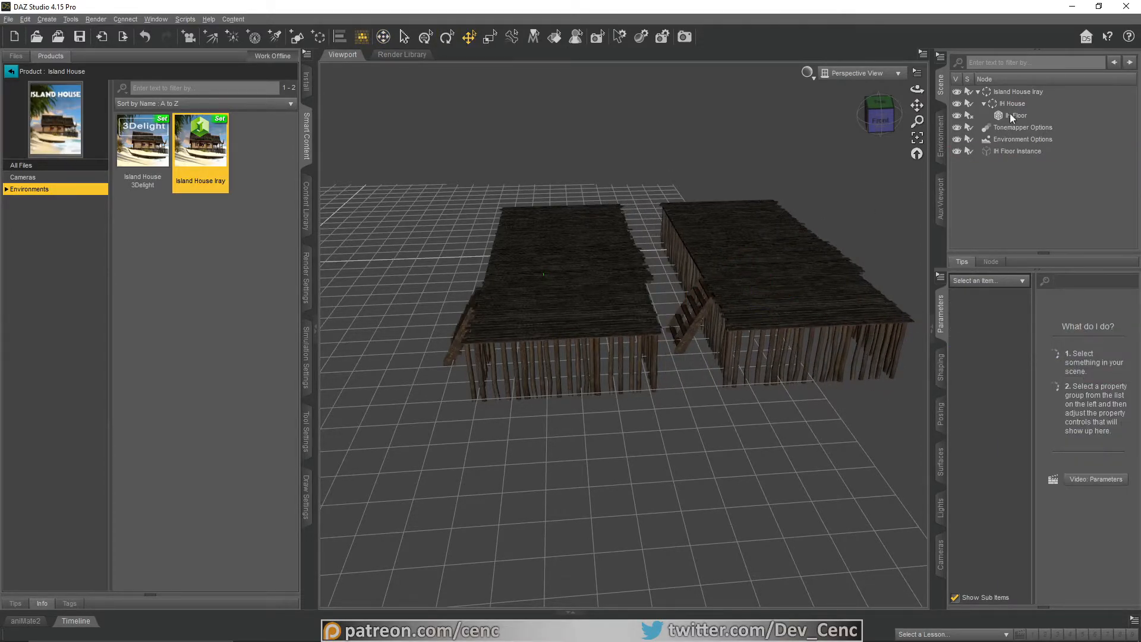
Step: Select the wooden staircase polygons of IH Floor with the Geometry Editor and hide them
click(1013, 116)
click(70, 19)
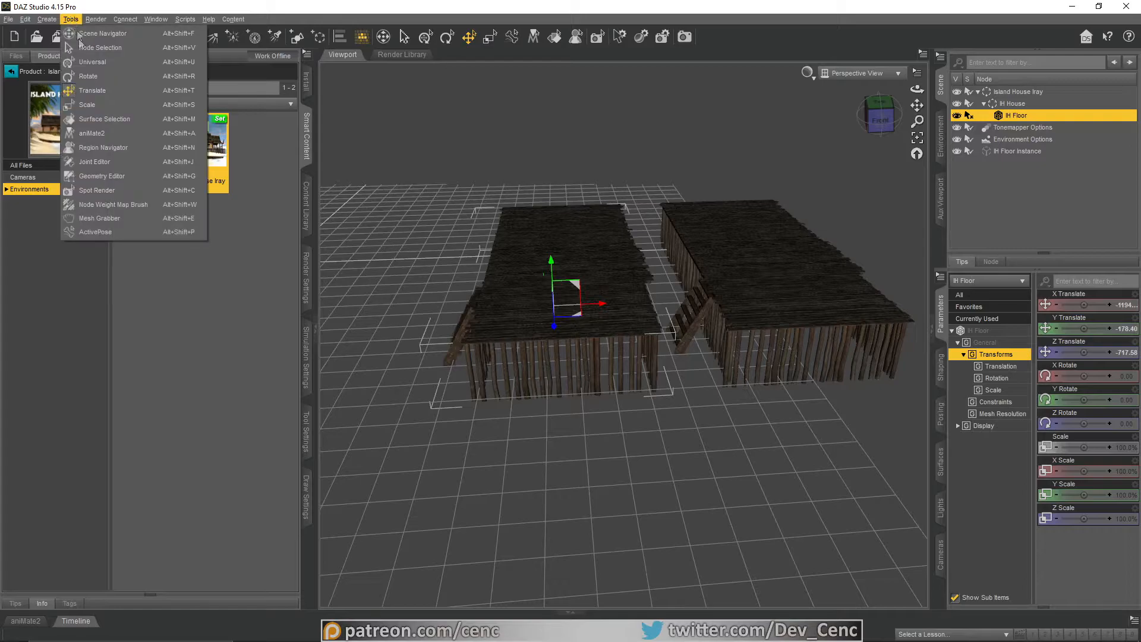
click(101, 176)
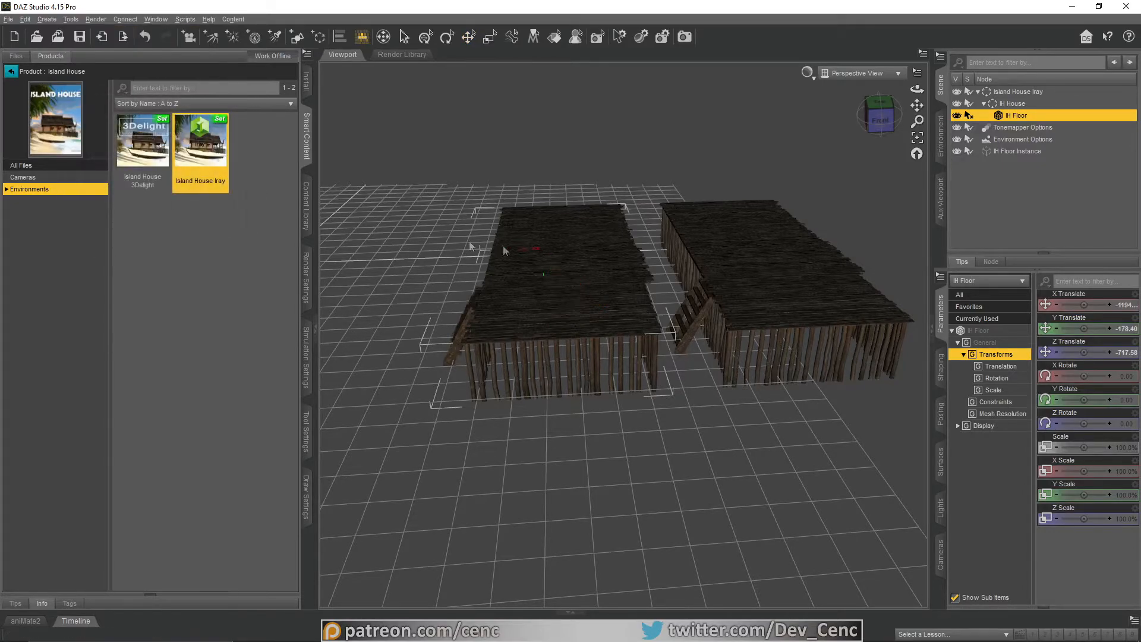
alt+drag(534, 262, 618, 332)
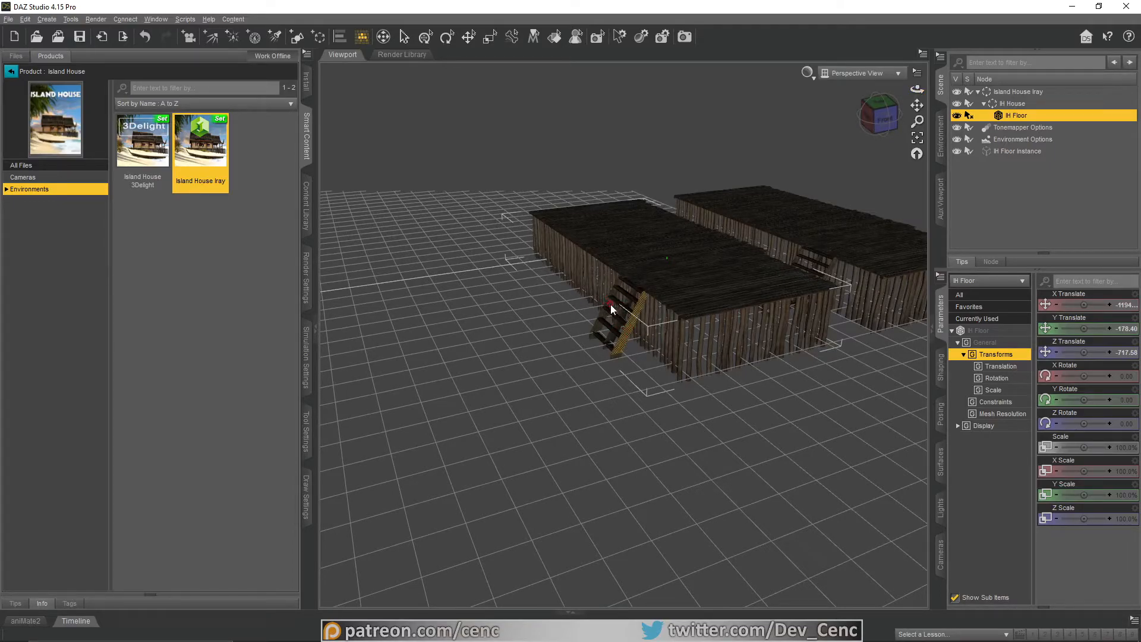
alt+drag(609, 305, 762, 224)
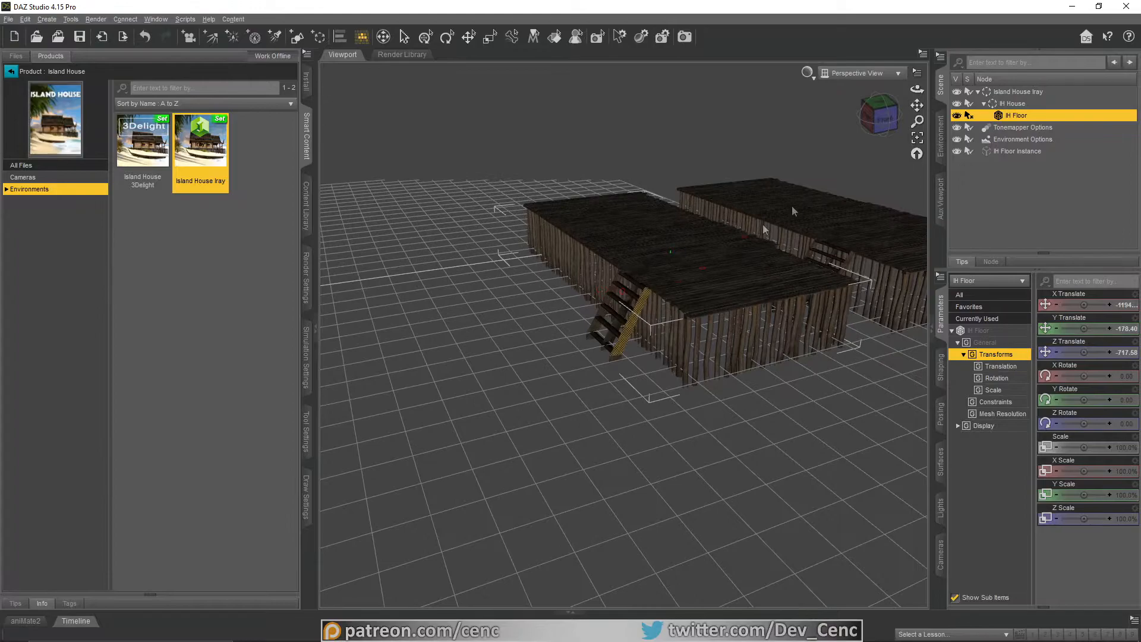
click(914, 137)
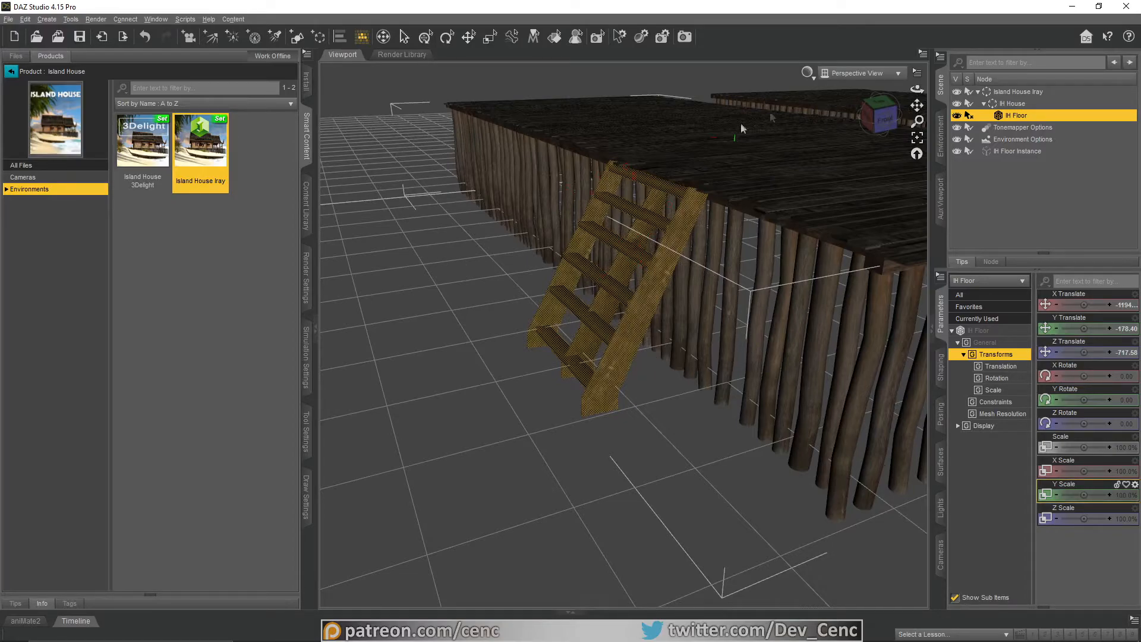
drag(916, 89, 916, 116)
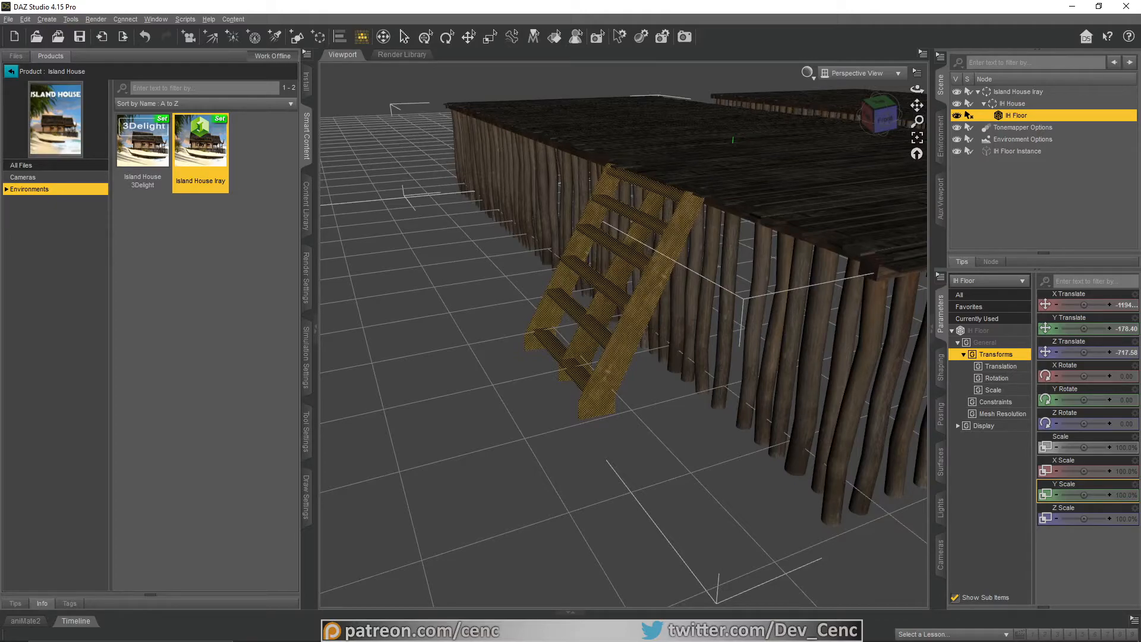
right_click(647, 294)
mouse_move(715, 340)
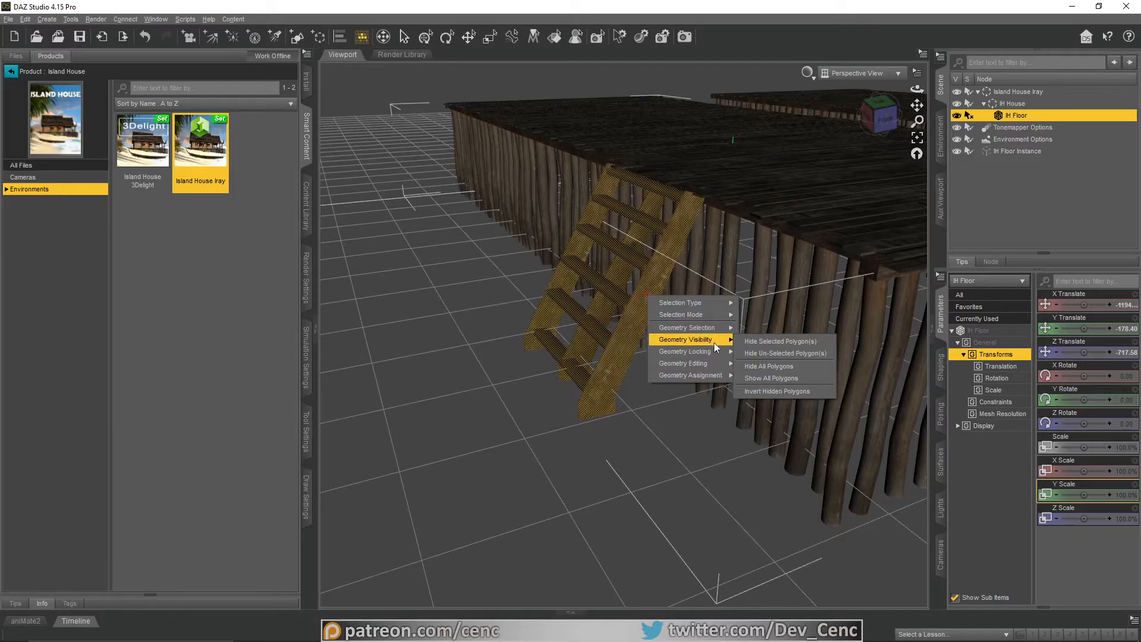
mouse_move(710, 363)
click(777, 340)
Step: Move the IH Floor instance back against the original deck at an X Translate of about 534.17
click(383, 36)
middle_drag(723, 381, 714, 261)
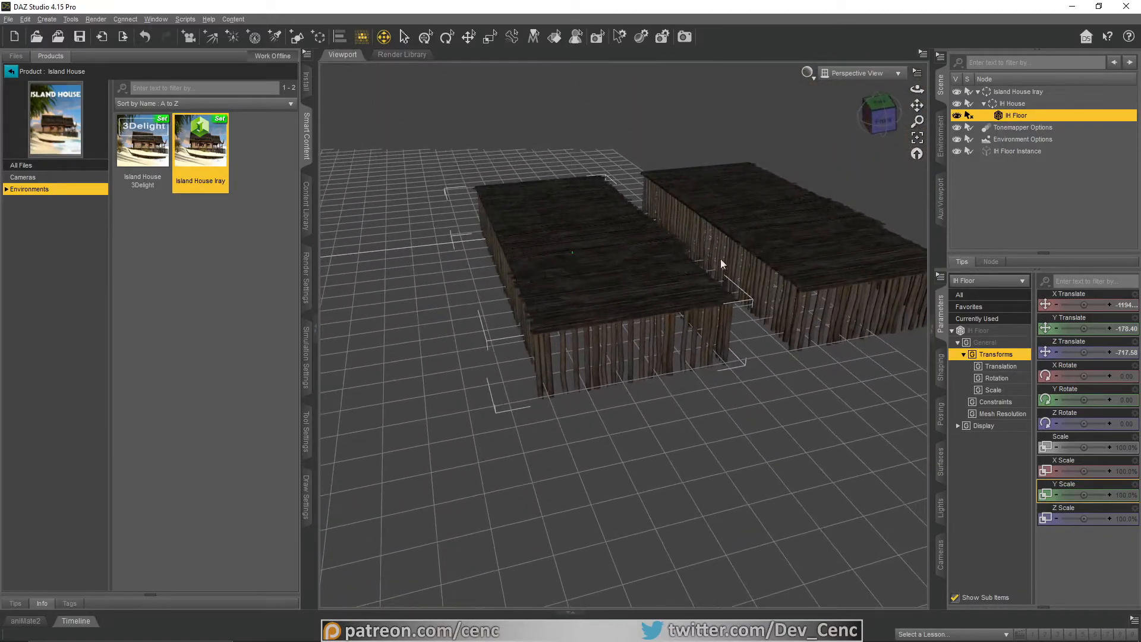
middle_drag(786, 208, 530, 253)
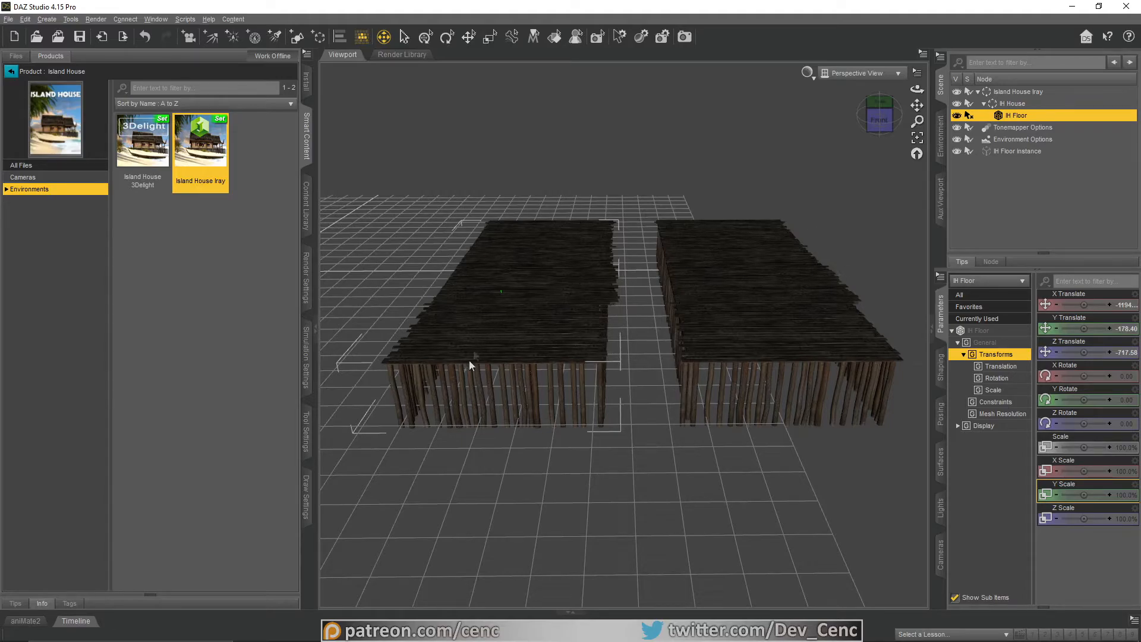
click(468, 37)
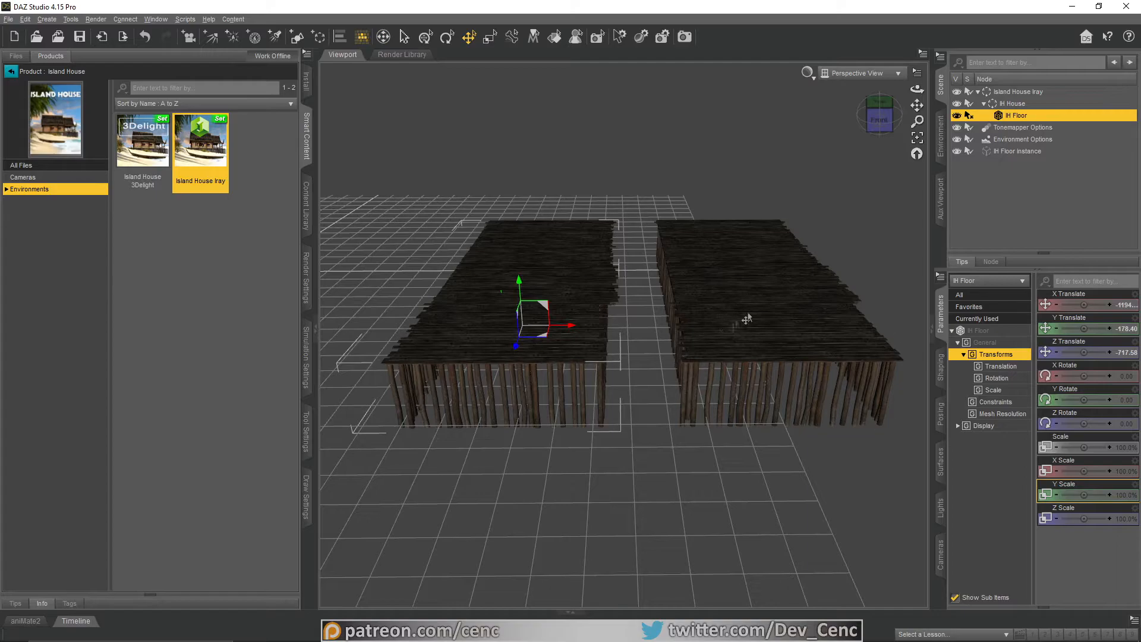
click(727, 321)
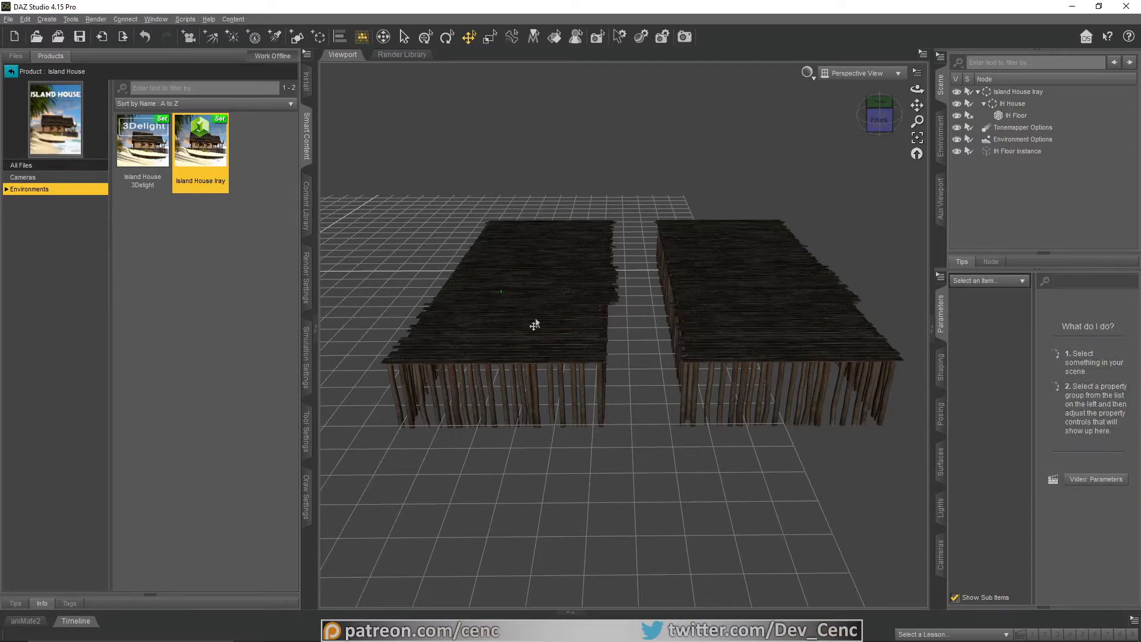
click(1007, 152)
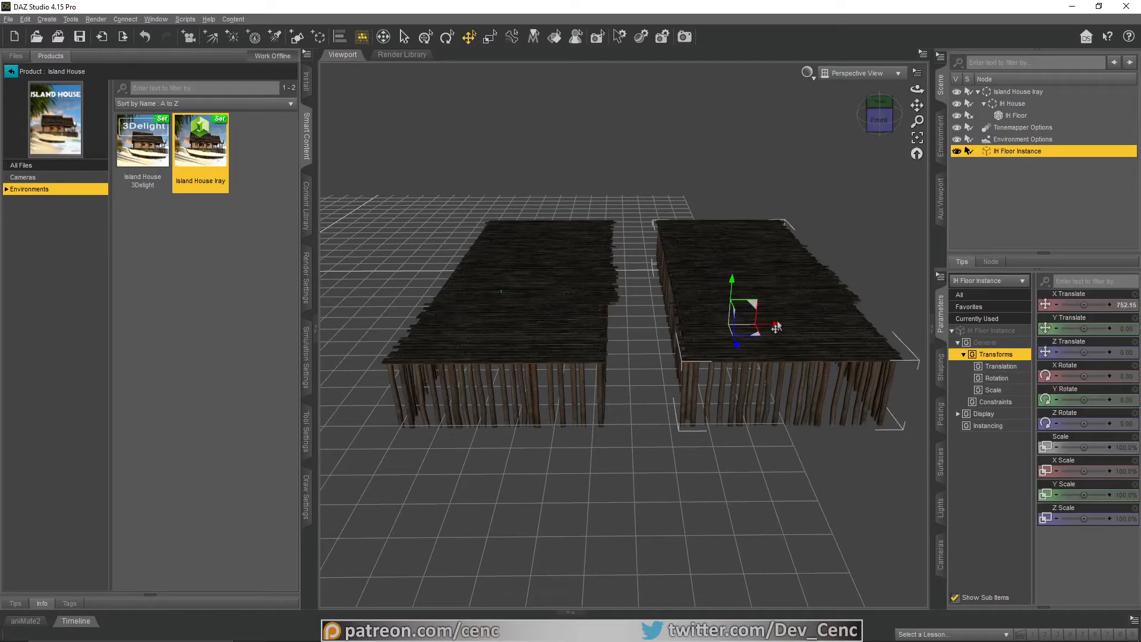
drag(756, 329, 712, 327)
click(383, 37)
drag(433, 87, 675, 166)
drag(602, 166, 593, 220)
scroll(593, 220, down, 3)
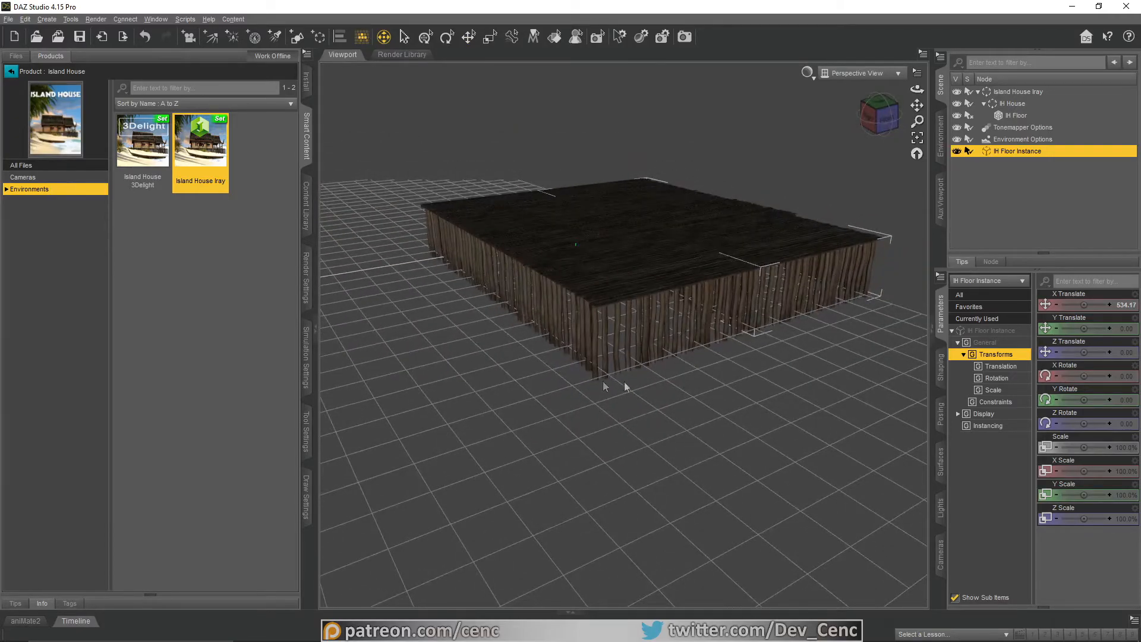
drag(706, 202, 599, 201)
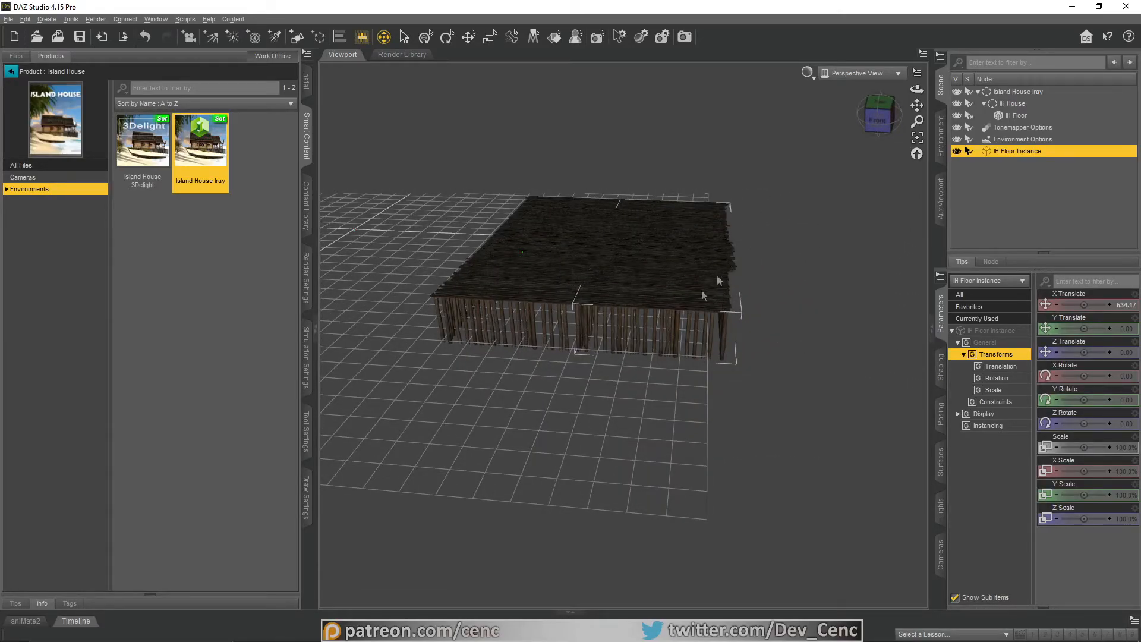
click(1011, 116)
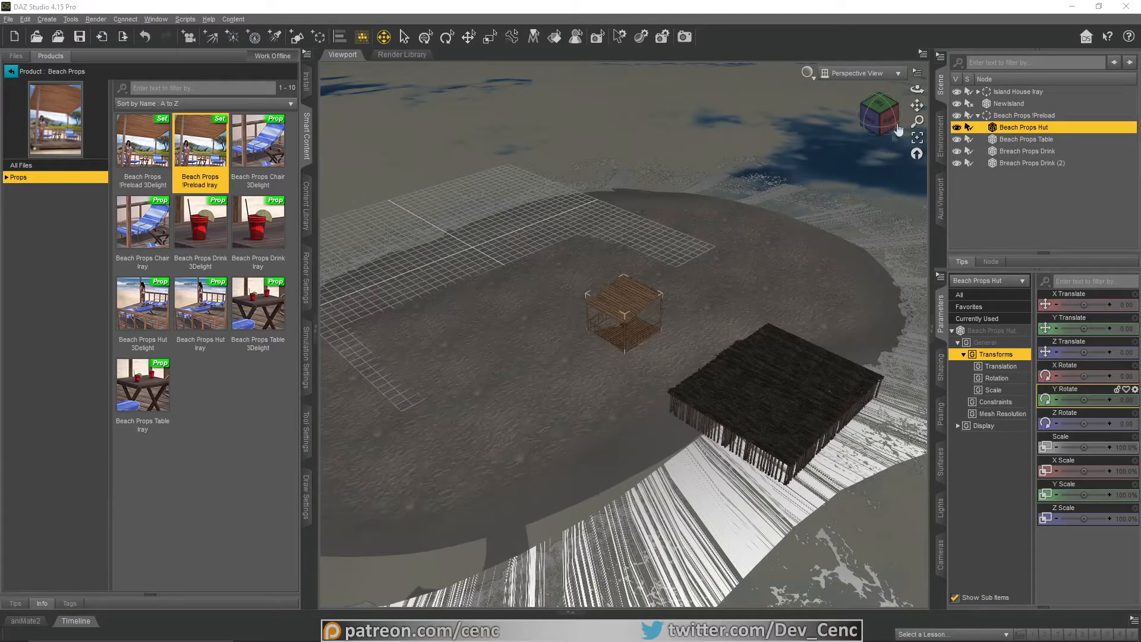
Step: Rotate the Beach Props Hut to a Y Rotate of about -91.51
drag(917, 88, 884, 102)
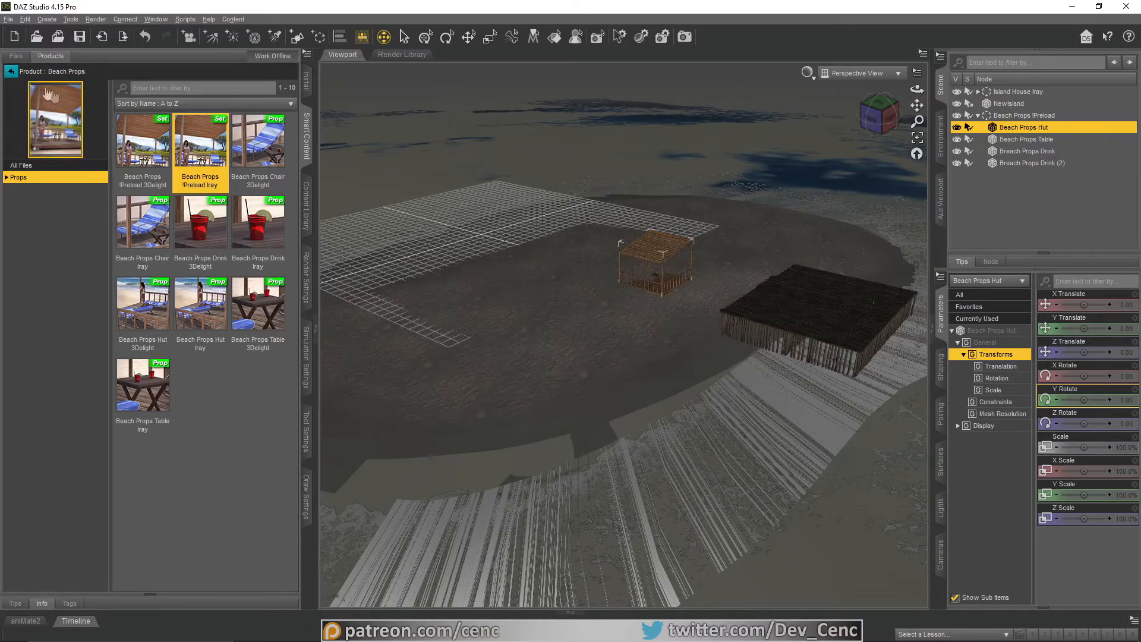
click(12, 72)
click(447, 36)
drag(659, 304, 793, 307)
Step: Place the hut against the deck edge, sunk into the sand, at about X -757.18, Y -249.37 and Z 261.91
click(472, 41)
click(917, 138)
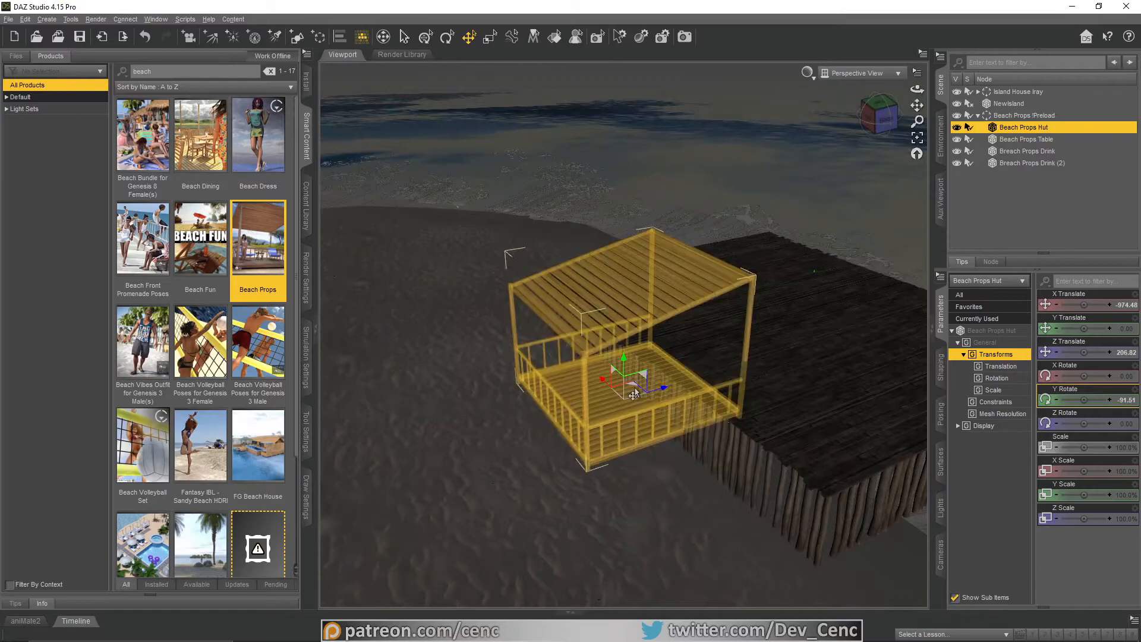
drag(631, 389, 543, 435)
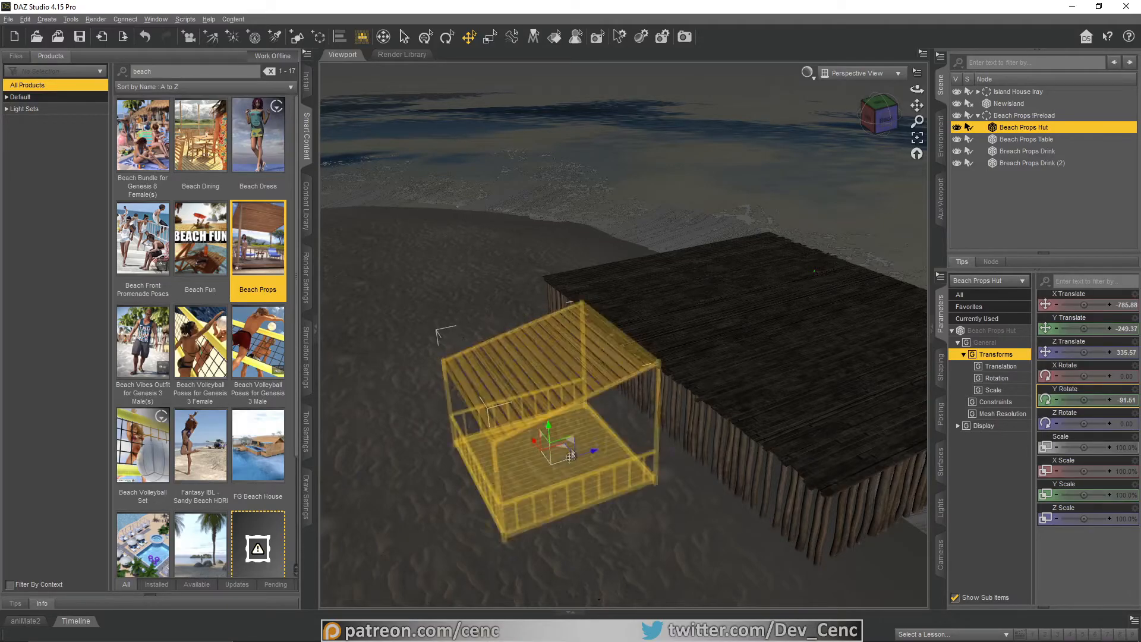
mouse_move(559, 455)
mouse_down()
mouse_move(542, 449)
mouse_move(561, 470)
mouse_up()
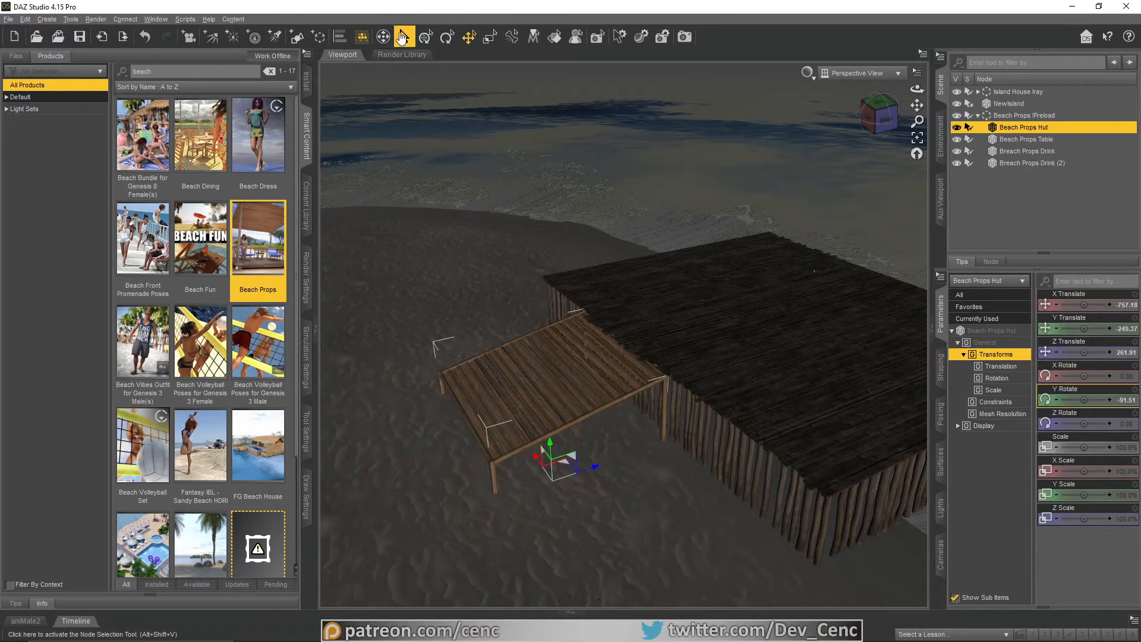
Step: Delete the Beach Props Table and its two drinks, keeping only the hut
click(383, 37)
drag(558, 380, 557, 350)
scroll(640, 415, up, 5)
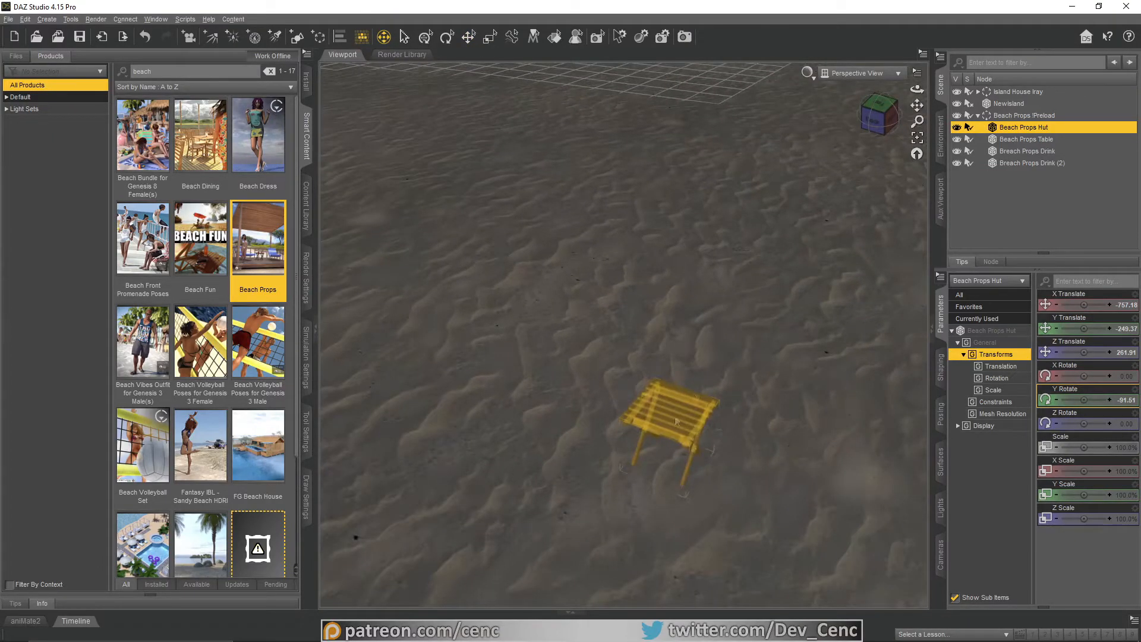
click(469, 37)
click(679, 412)
key(Delete)
click(681, 413)
key(Delete)
Step: Narrow the Beach Props Hut to an X Scale of 49.8% so its slatted roof forms a slim ramp
click(383, 37)
middle_drag(624, 250, 771, 326)
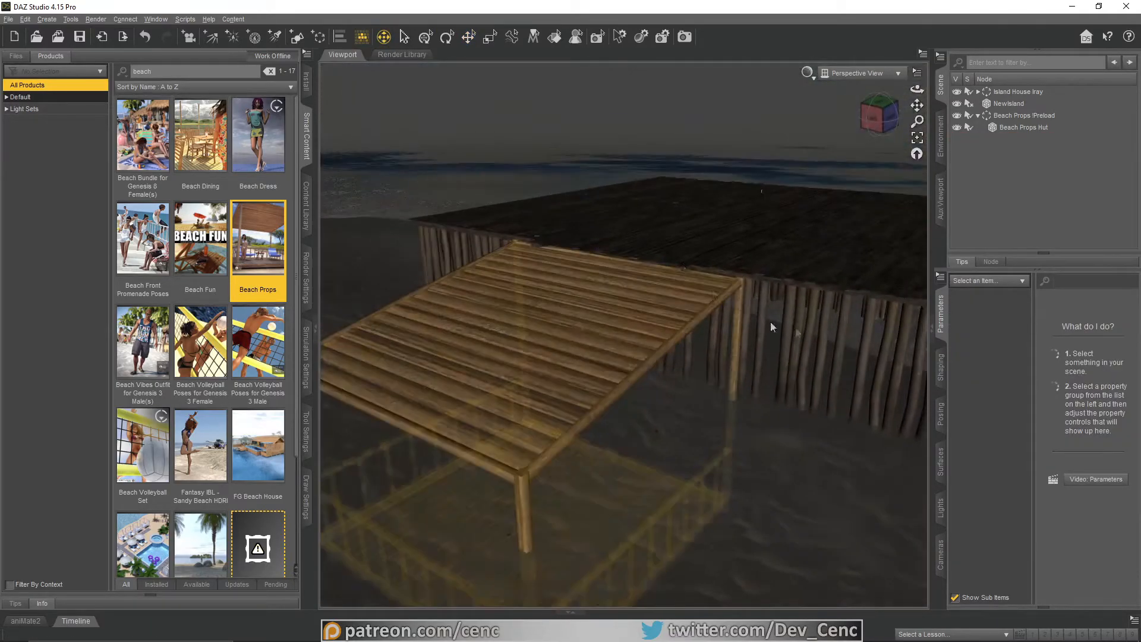
middle_drag(729, 382, 735, 359)
middle_drag(685, 236, 879, 208)
scroll(624, 334, down, 5)
middle_drag(624, 335, 665, 380)
scroll(623, 283, up, 3)
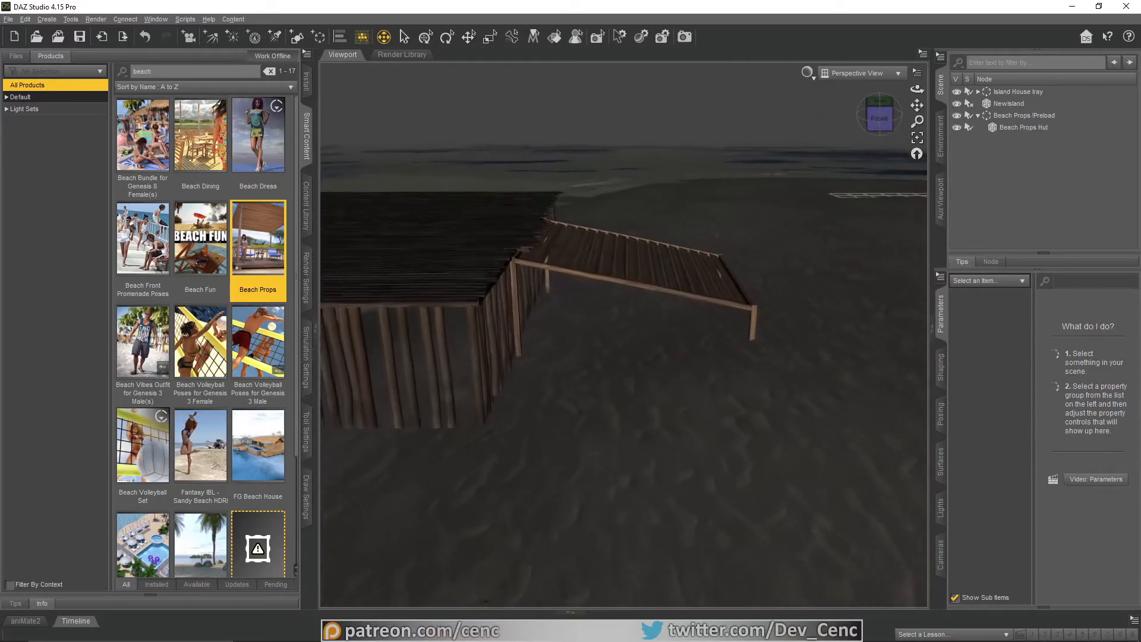
click(635, 286)
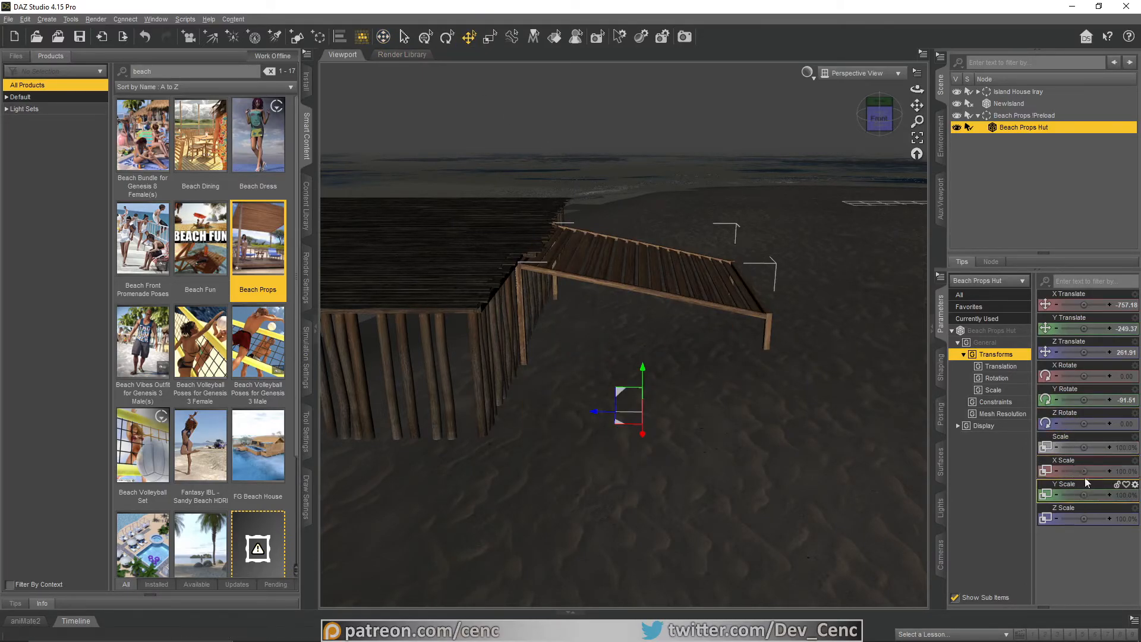
drag(1084, 471, 1070, 471)
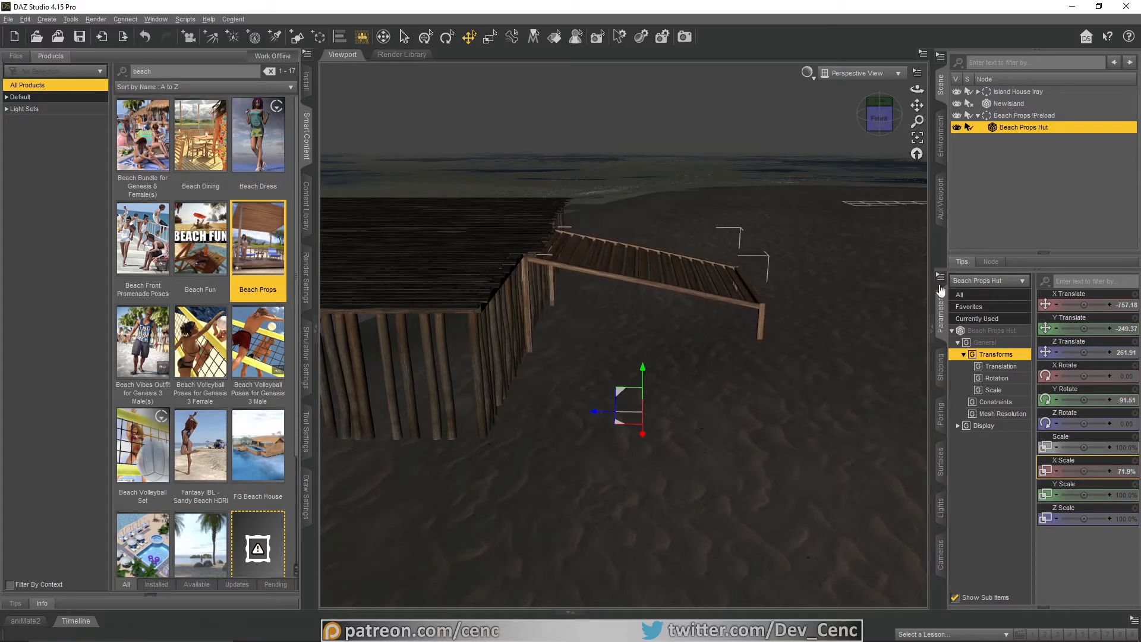
mouse_move(917, 89)
mouse_down()
mouse_move(928, 117)
mouse_move(917, 92)
mouse_move(917, 110)
mouse_up()
click(918, 138)
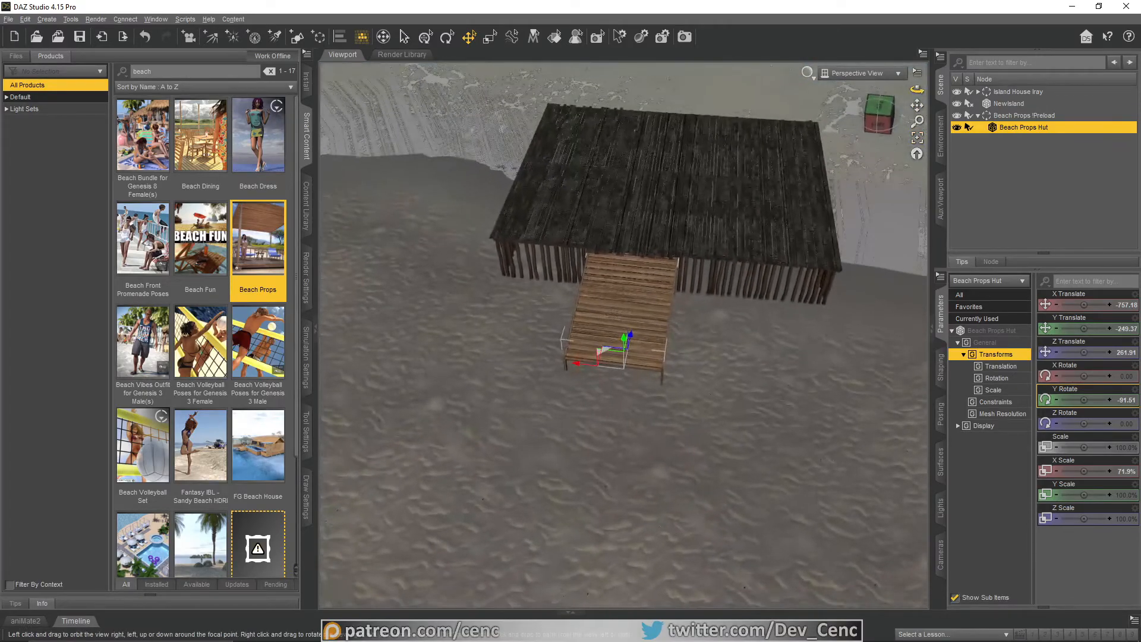
drag(1077, 470, 1074, 471)
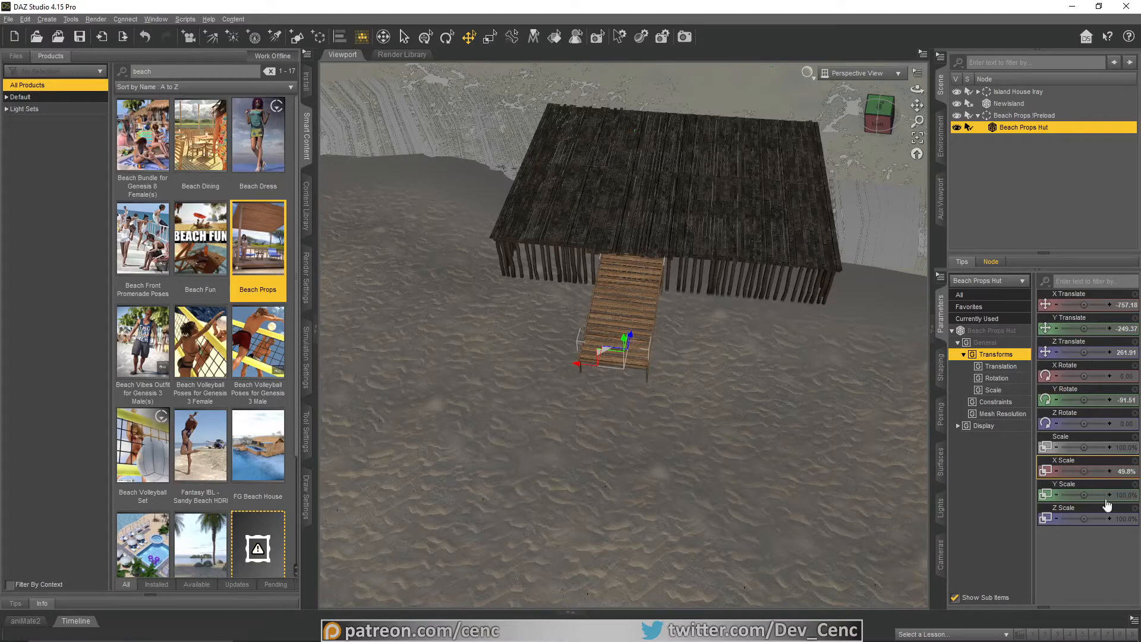
Step: Lengthen the hut ramp to a Z Scale of 160% and move it to about X -579.96 and Z 266.59 at the deck edge
drag(1083, 516, 1093, 518)
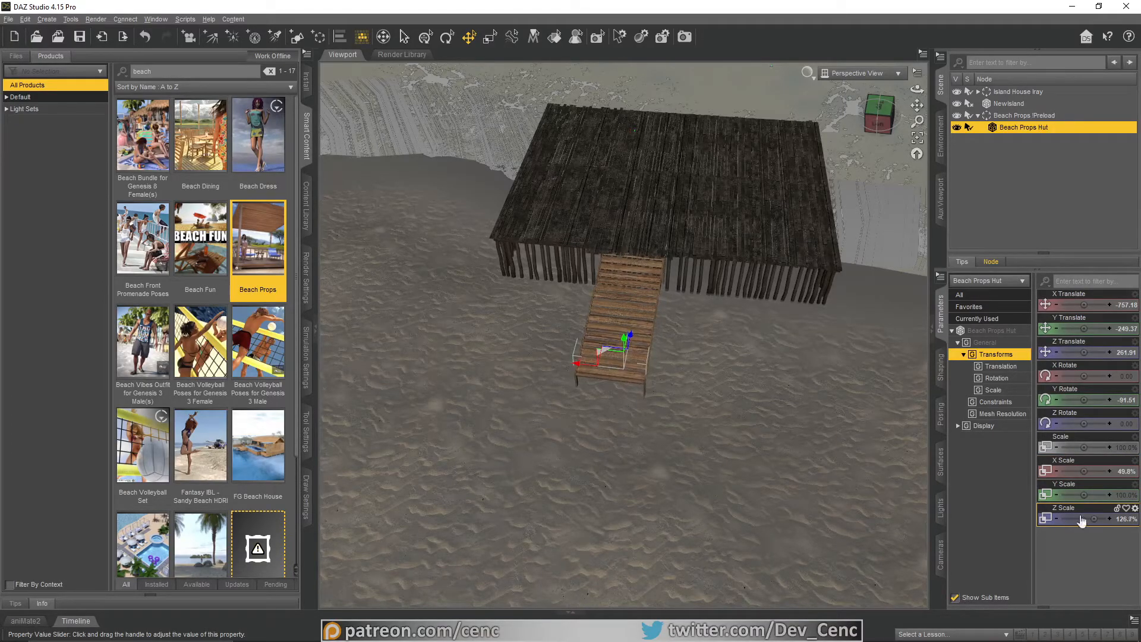
drag(918, 90, 857, 60)
drag(620, 359, 652, 395)
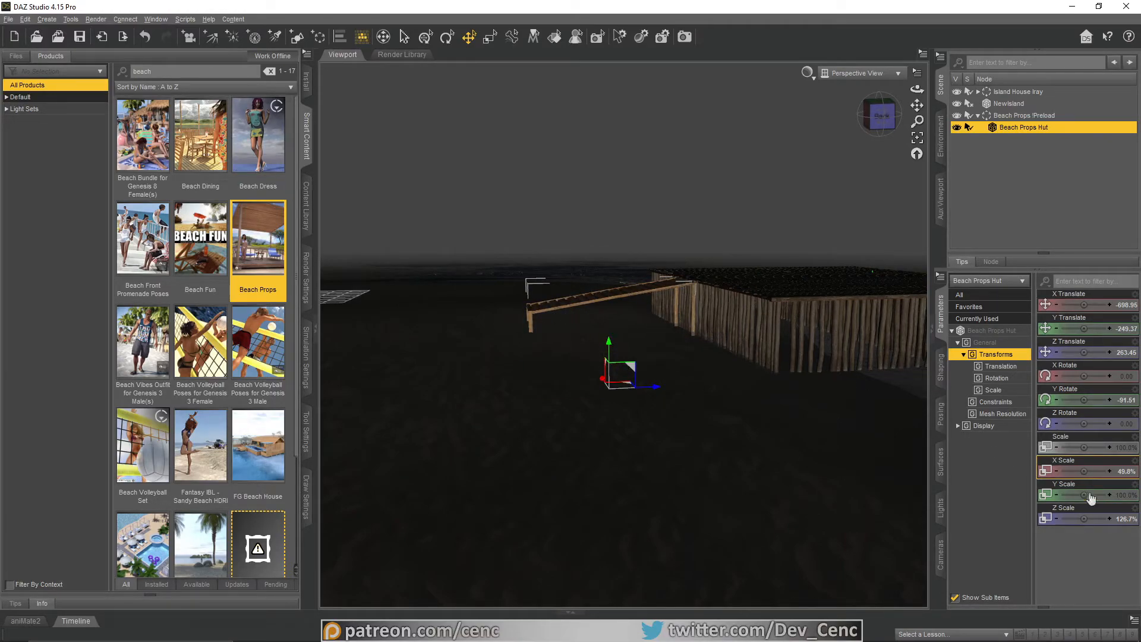
drag(1091, 518, 1098, 519)
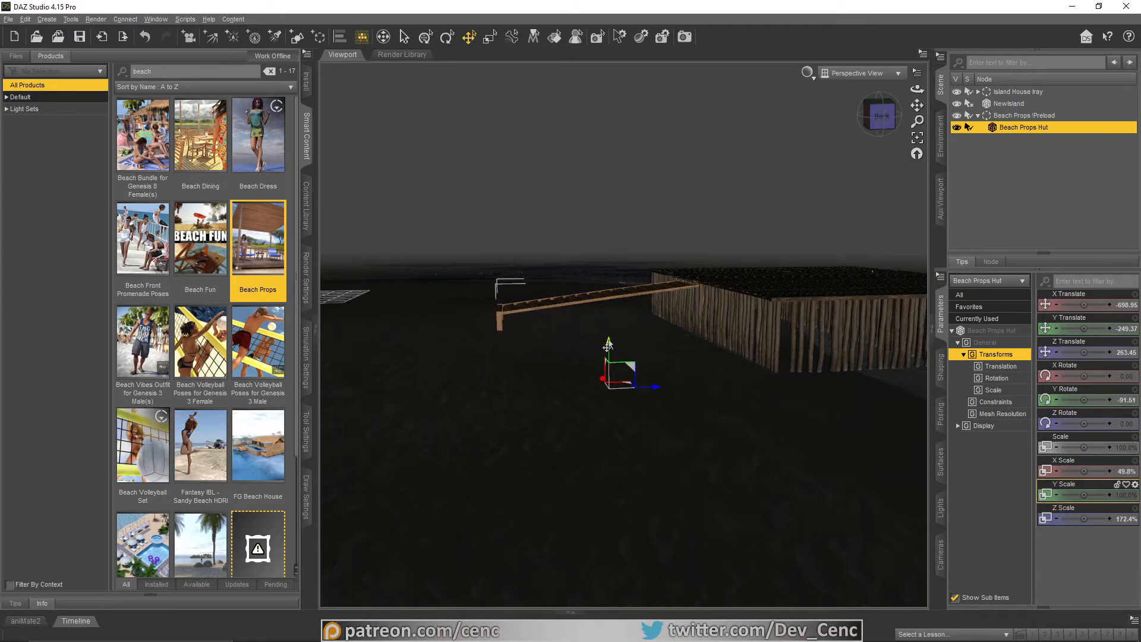
drag(655, 391, 625, 393)
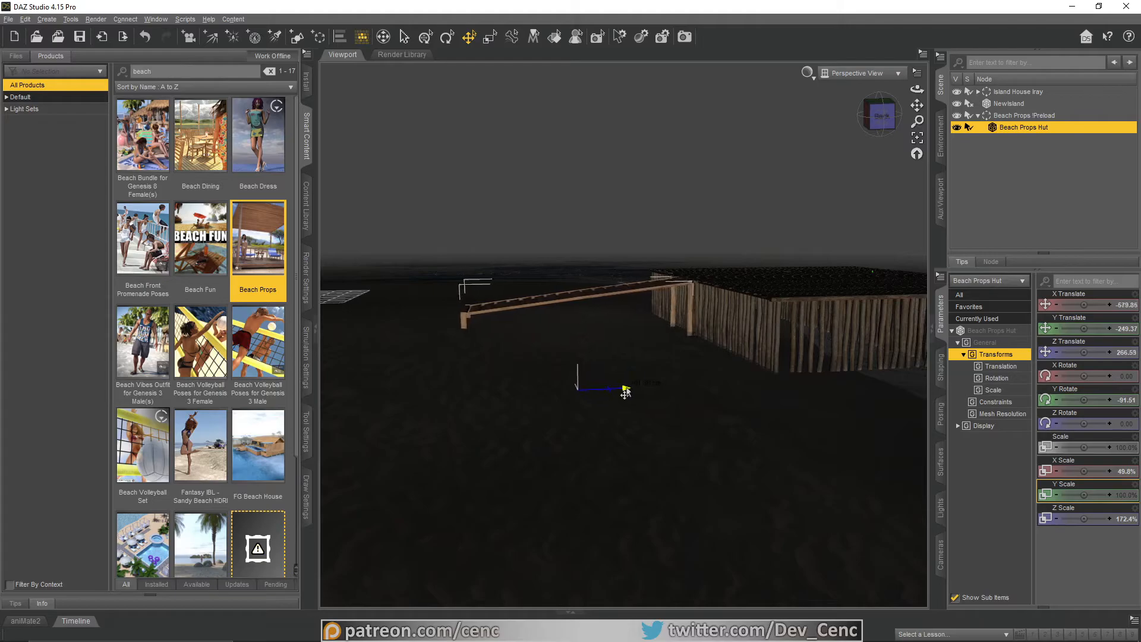
drag(914, 88, 879, 113)
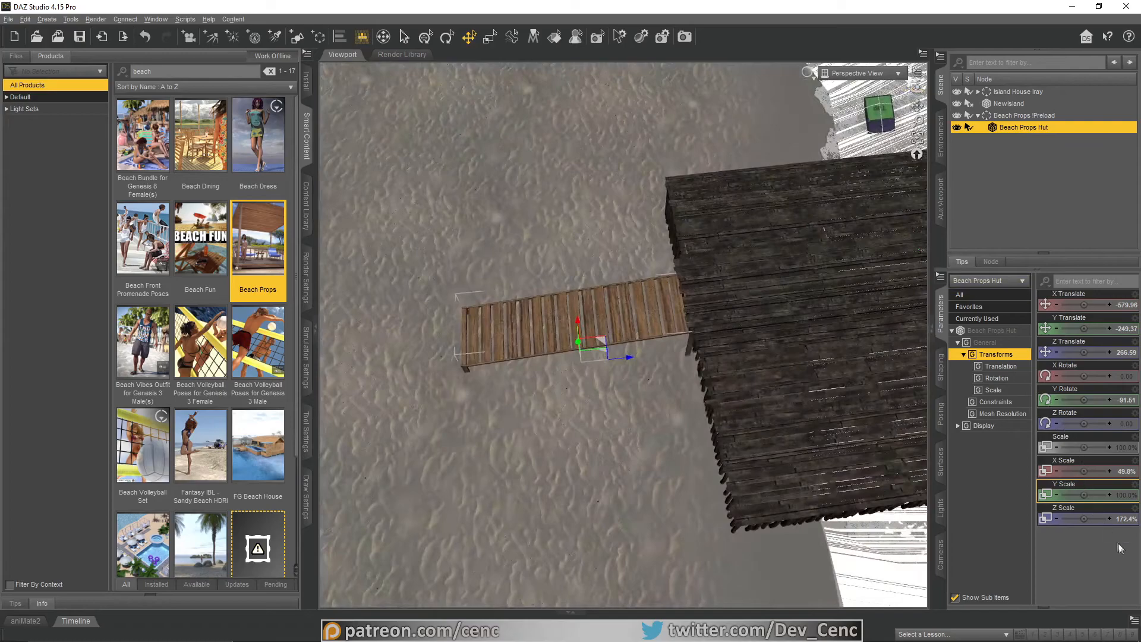
key(Return)
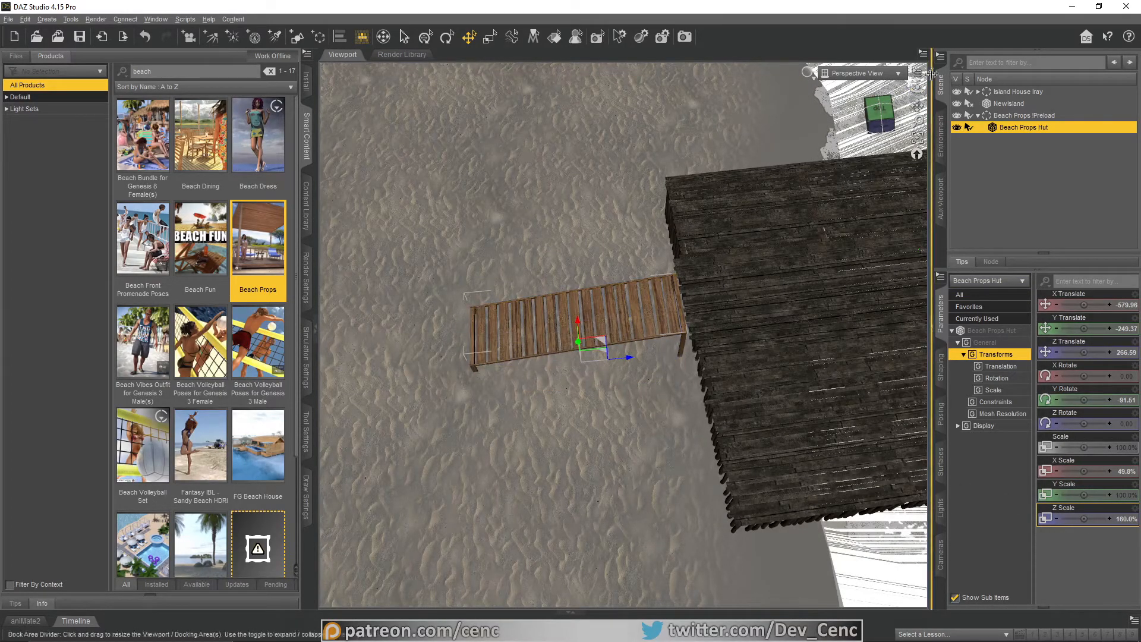
Step: Sink the Island House deck and the hut ramp together deeper into the sand, bringing the ramp's Y Translate to about -290
drag(917, 89, 920, 89)
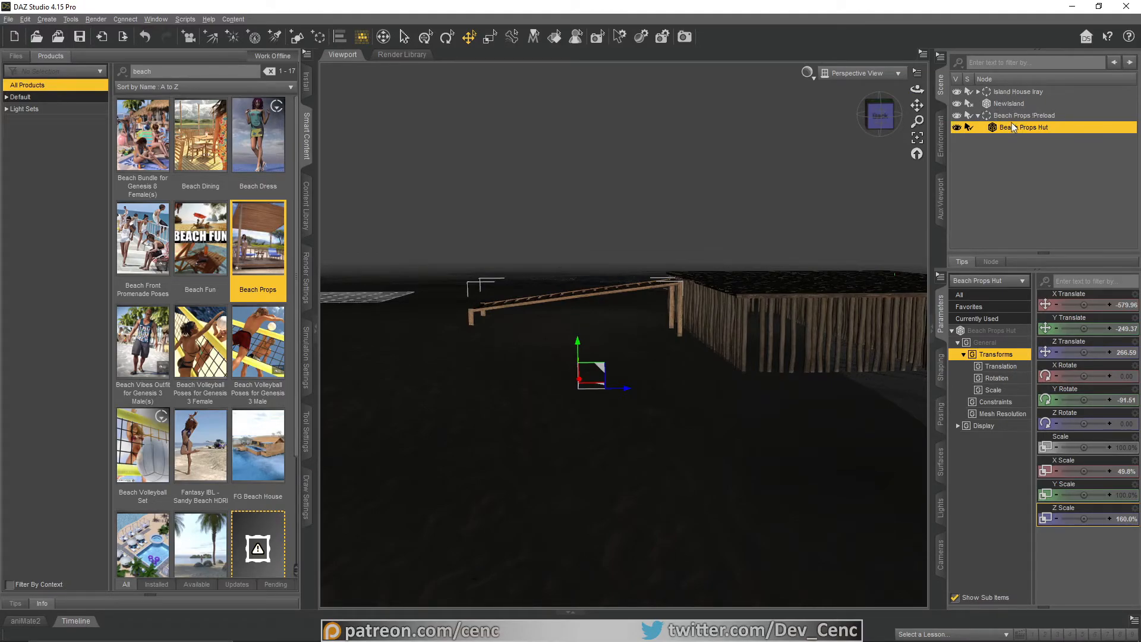
click(1003, 92)
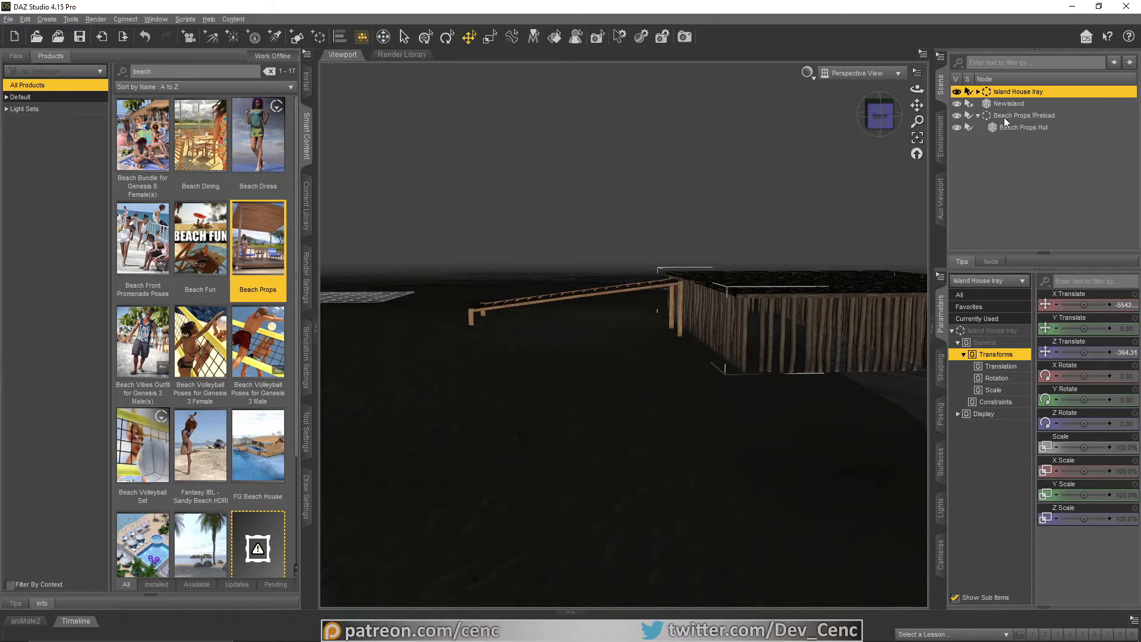
ctrl+click(1013, 118)
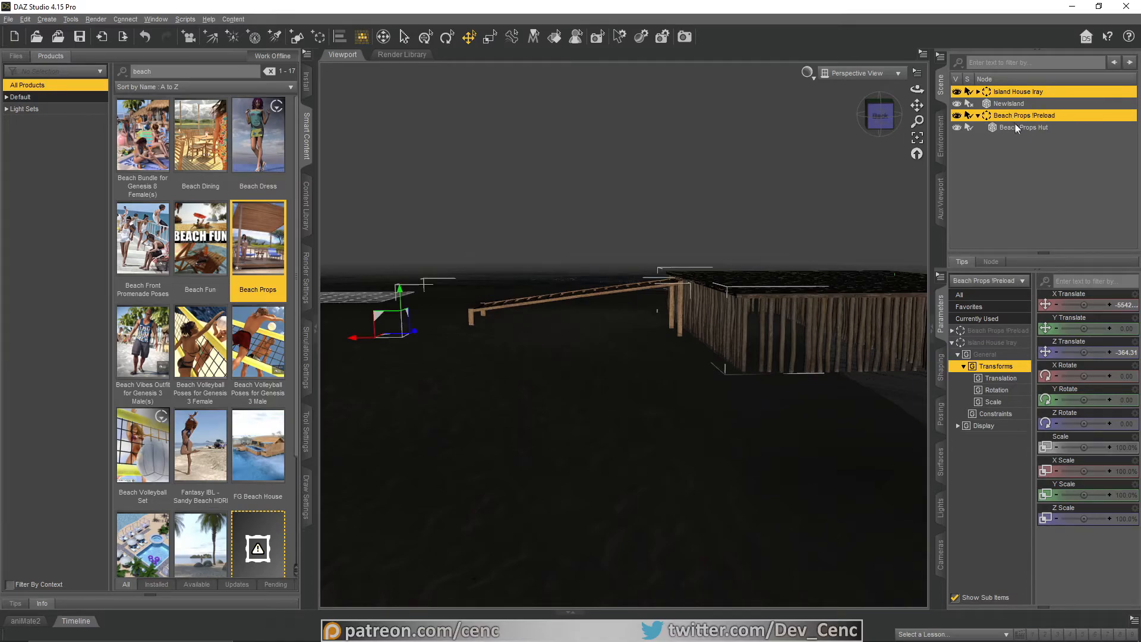
click(1022, 127)
ctrl+click(1012, 92)
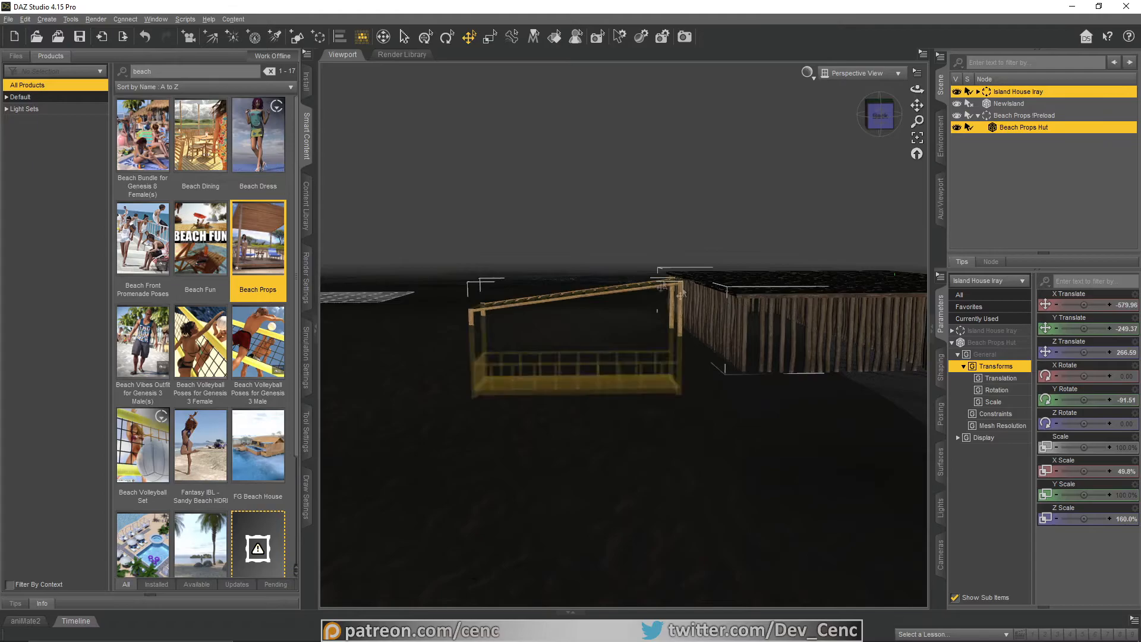
mouse_move(917, 89)
mouse_down()
mouse_move(894, 98)
mouse_move(917, 107)
mouse_up()
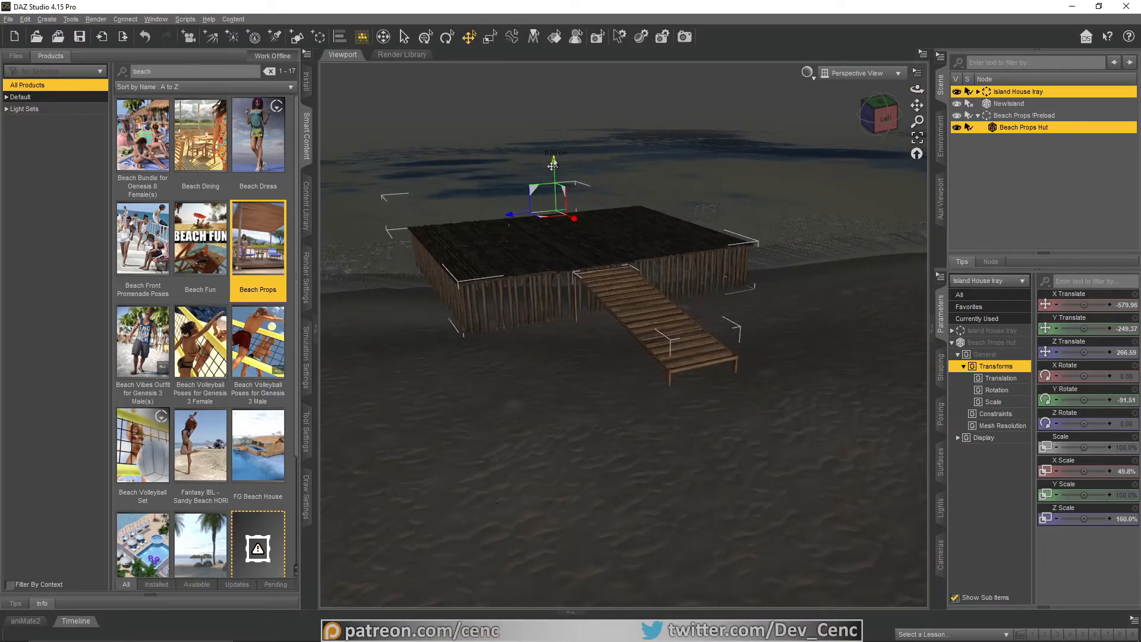
drag(553, 165, 548, 173)
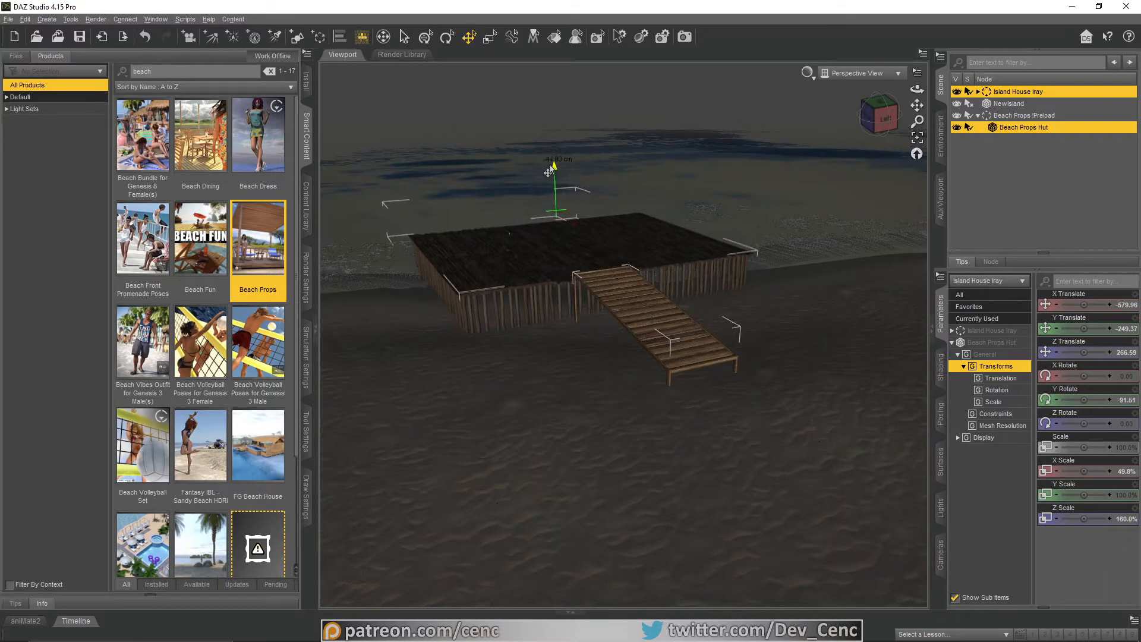
click(1011, 126)
drag(642, 369, 628, 376)
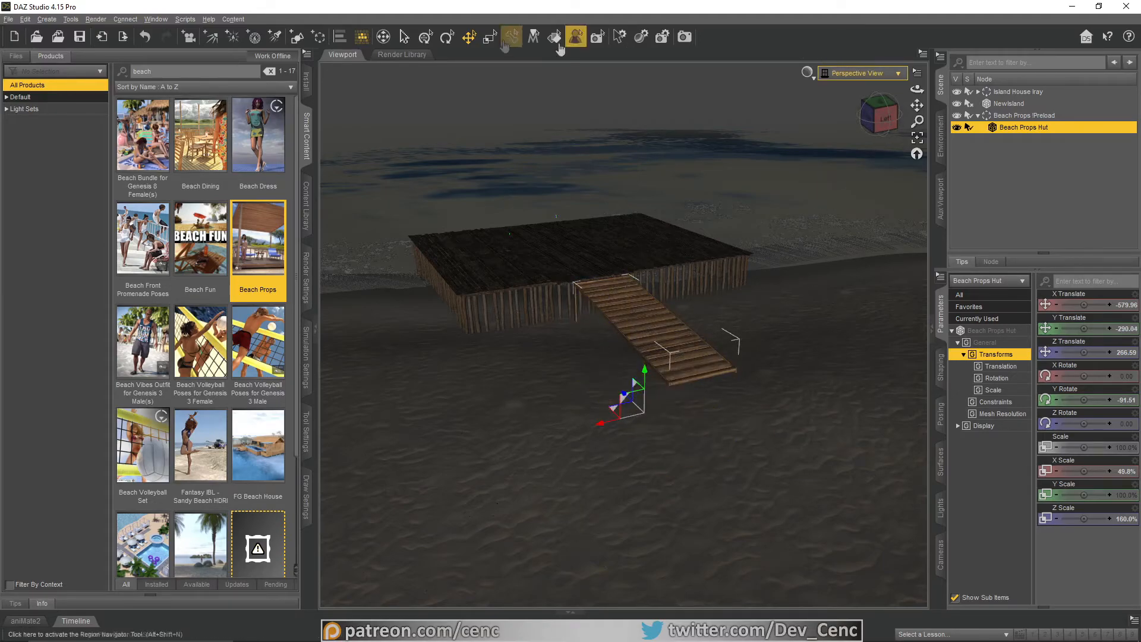
Step: Examine how the ramp meets the deck edge and the sand, and inspect the empty beach around the deck
click(384, 37)
key(w)
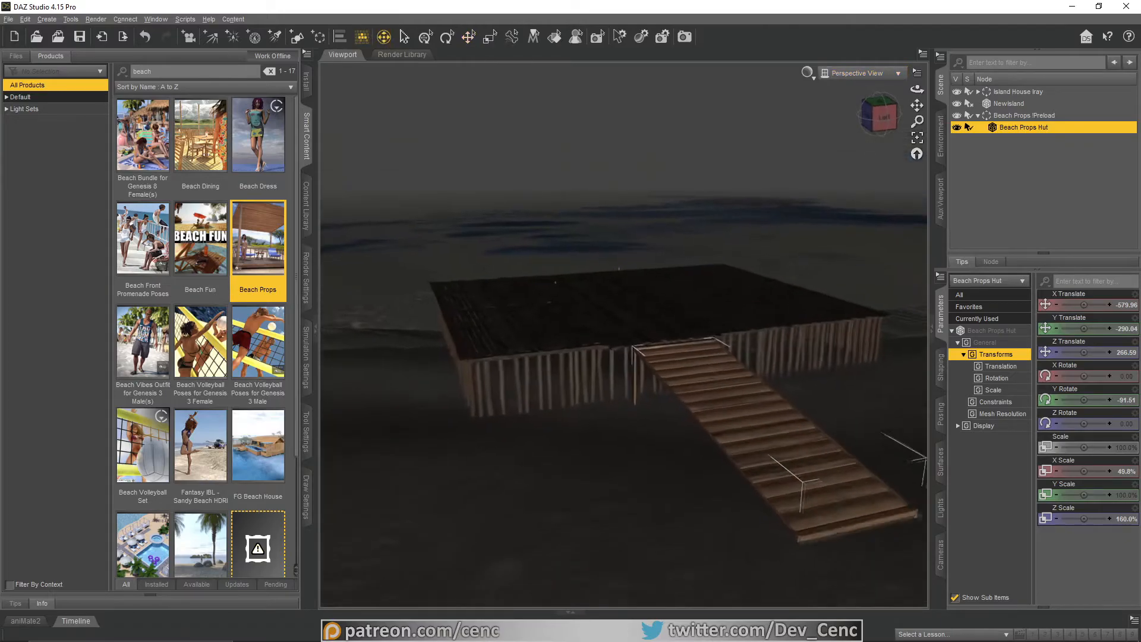
key(a)
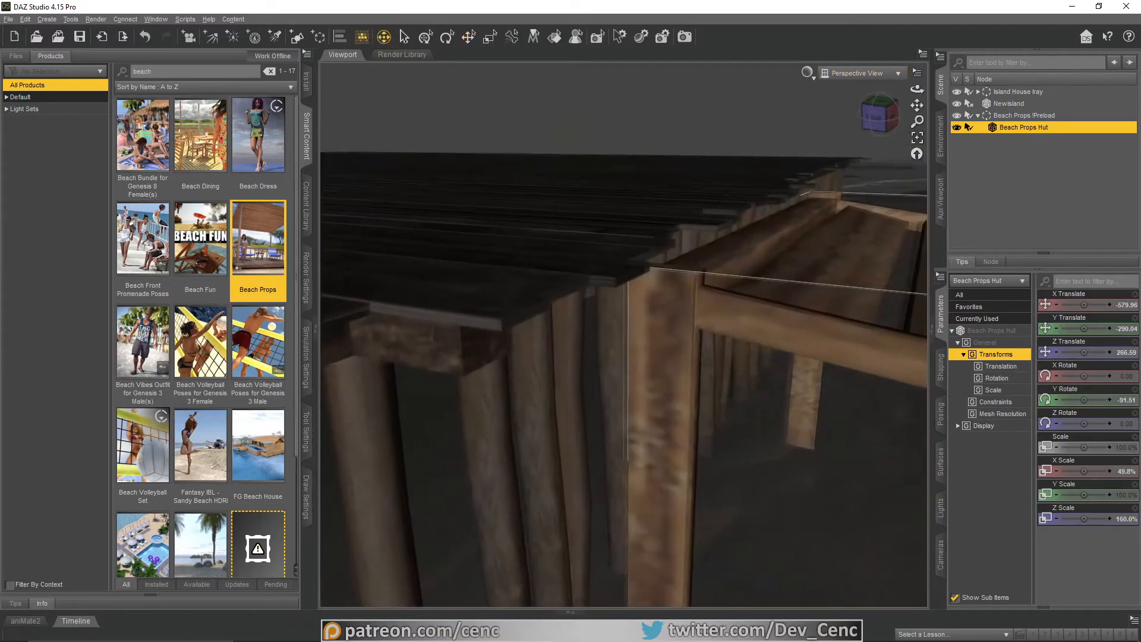
key(s)
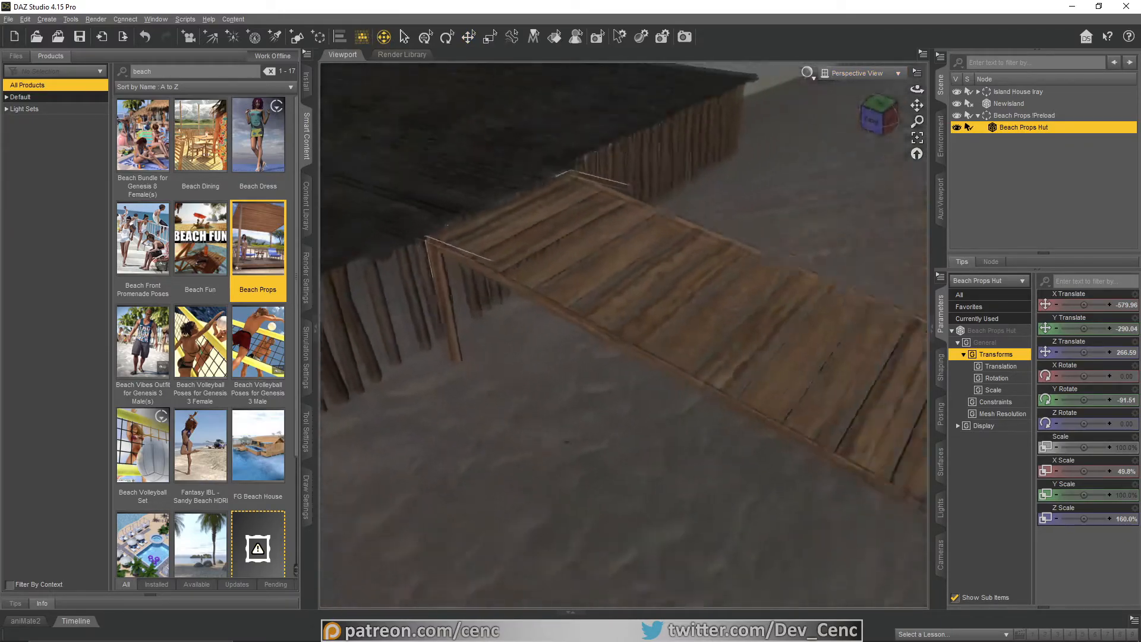
key(s)
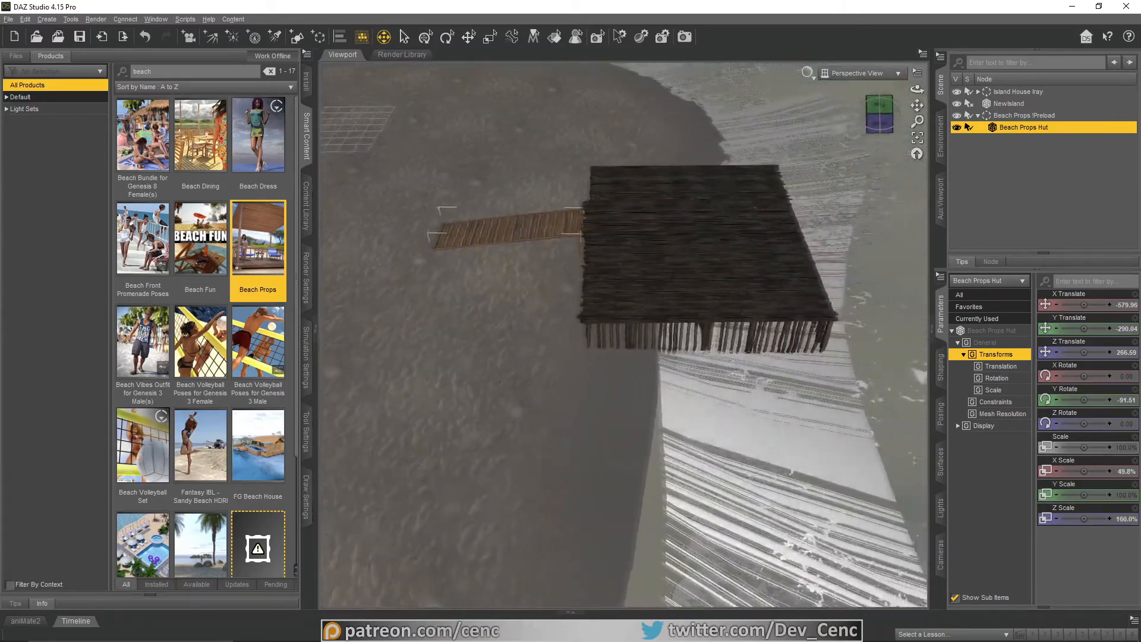
middle_drag(584, 332, 636, 358)
middle_drag(726, 260, 668, 293)
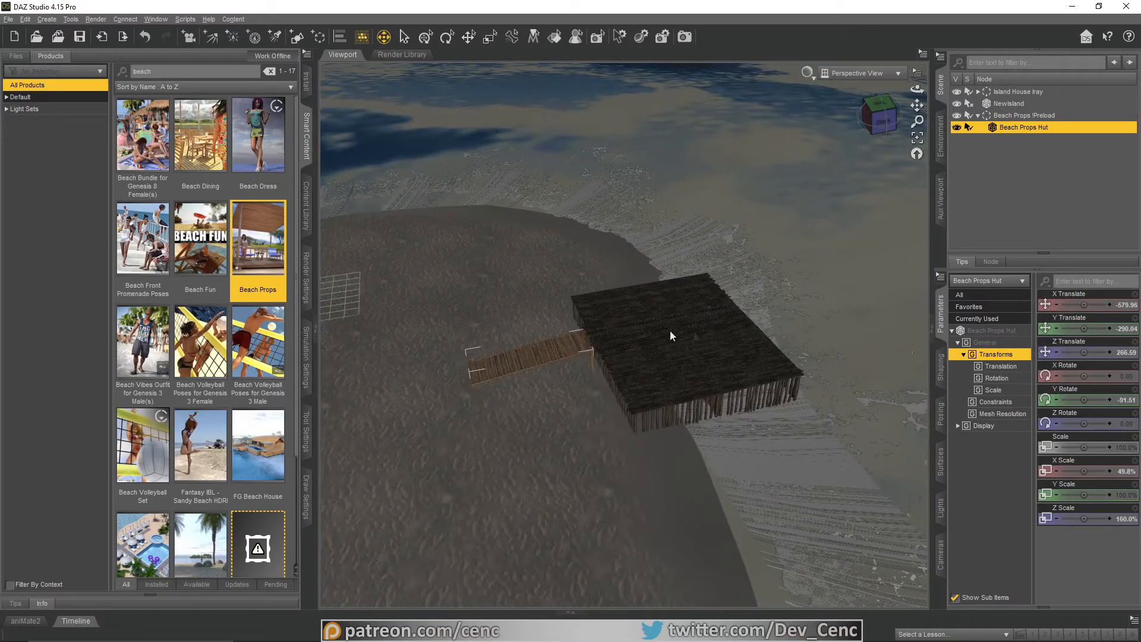
middle_drag(700, 338, 818, 293)
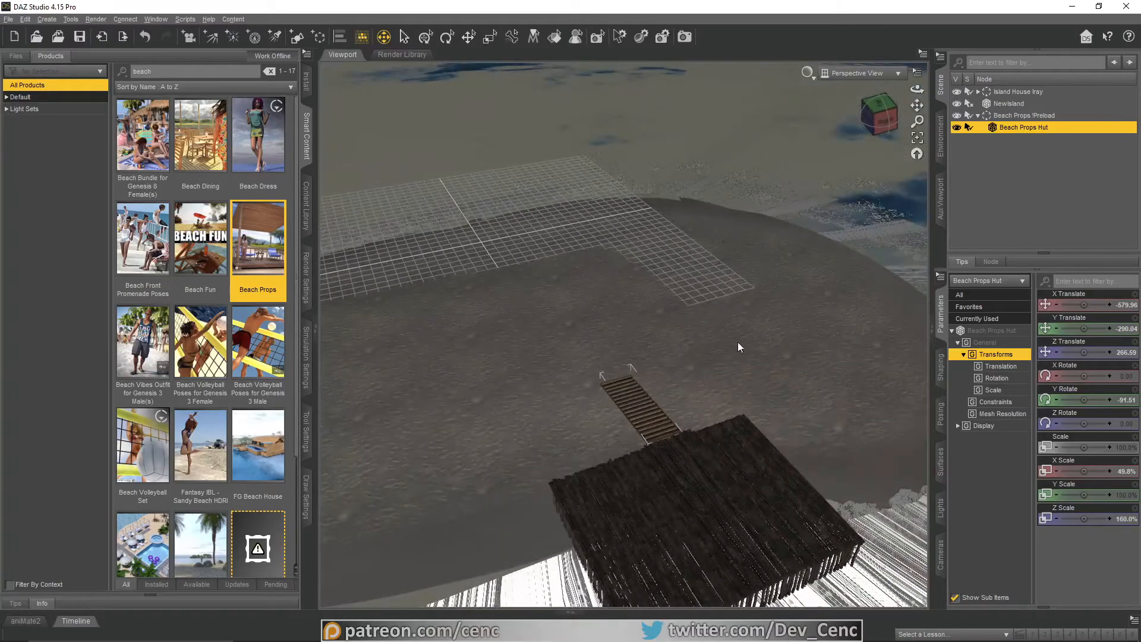
middle_drag(789, 245, 770, 185)
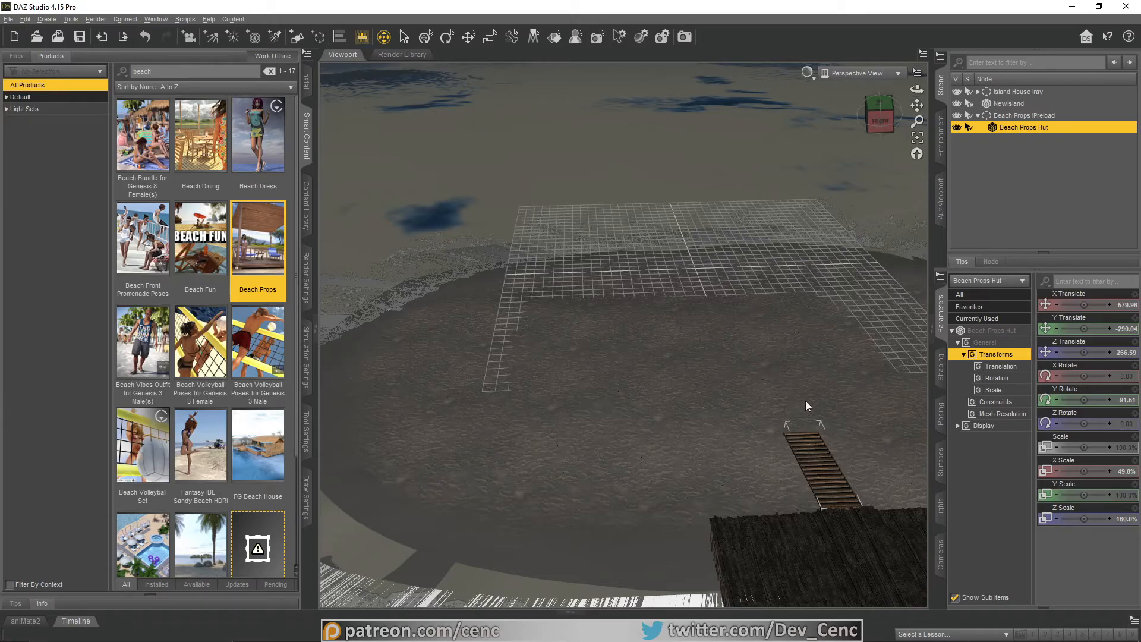
middle_drag(756, 344, 759, 343)
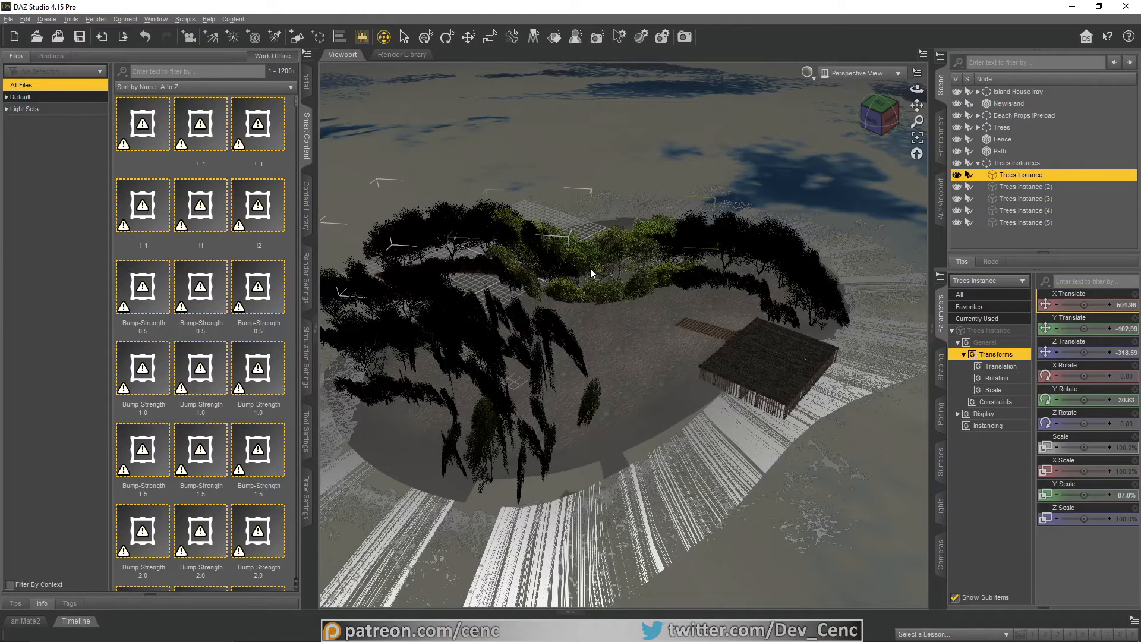
Step: Pick through the tree groups on the island, ending with Trees Instance (2) selected
click(469, 37)
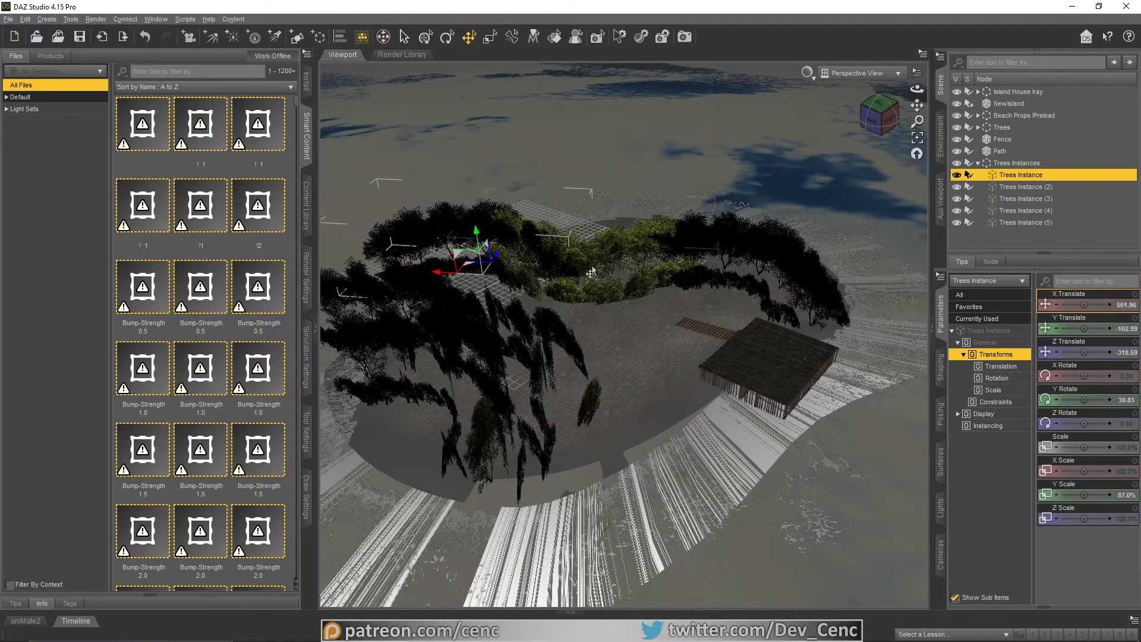
click(596, 290)
click(439, 244)
click(440, 320)
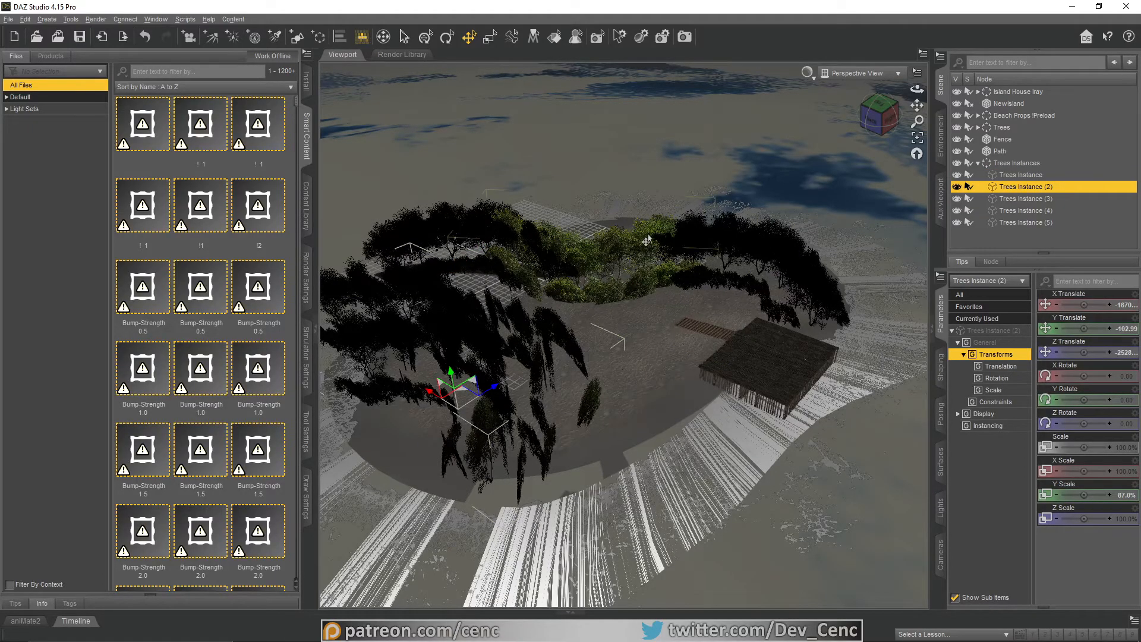
Step: Preview the scene in the NVIDIA Iray draw style and examine the trees, sand, shoreline and deck from beach level
click(814, 73)
click(829, 225)
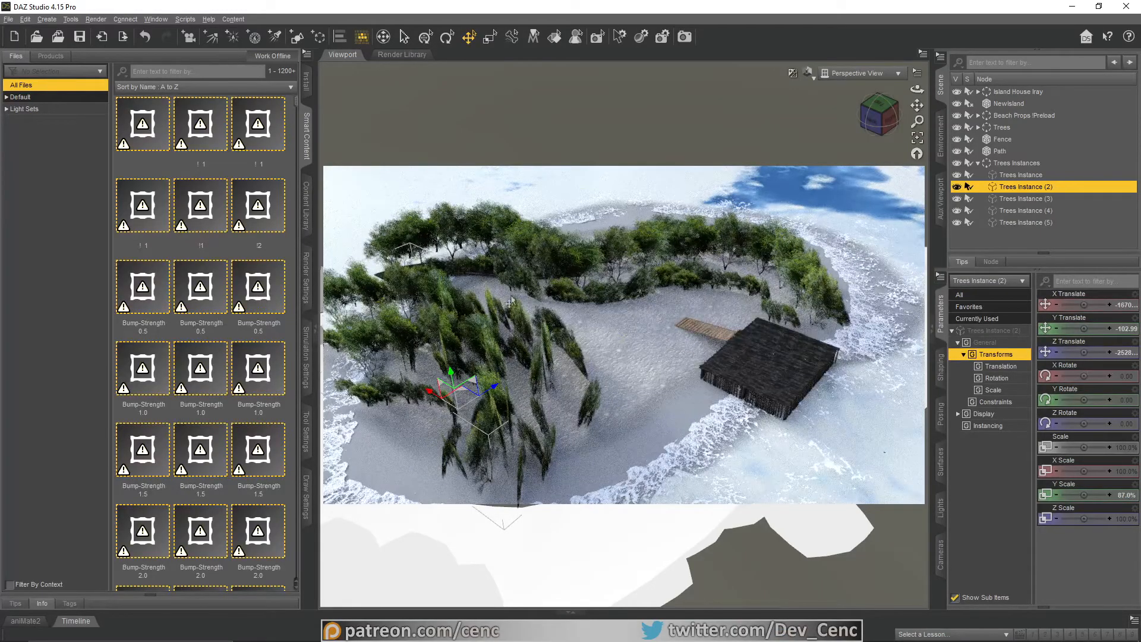
click(387, 39)
drag(626, 318, 666, 262)
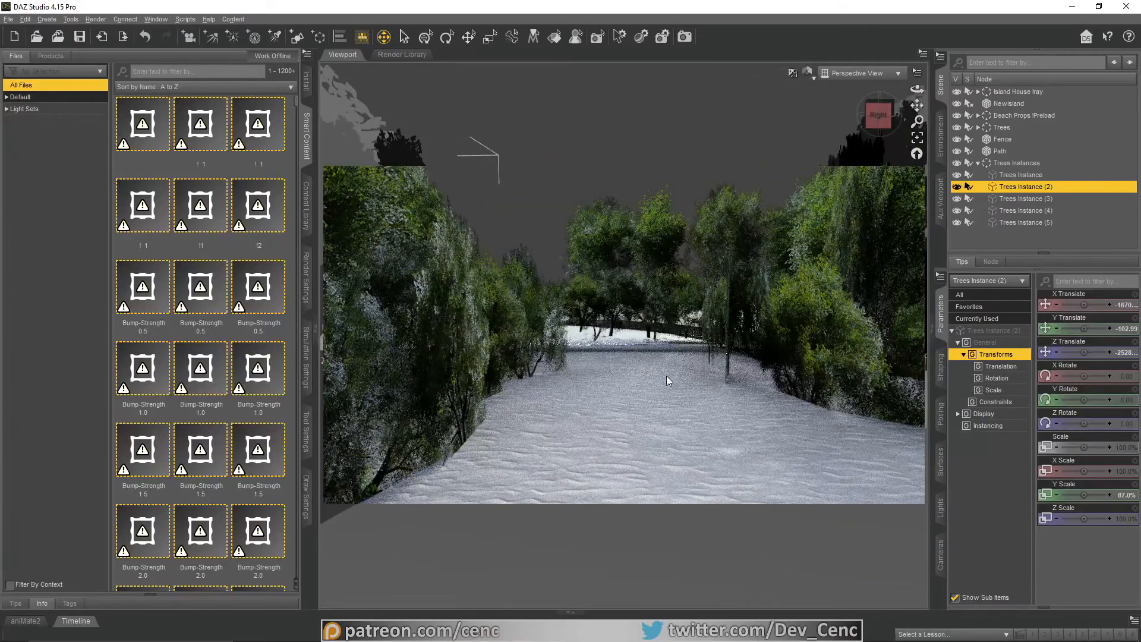
ctrl+alt+drag(657, 337, 463, 327)
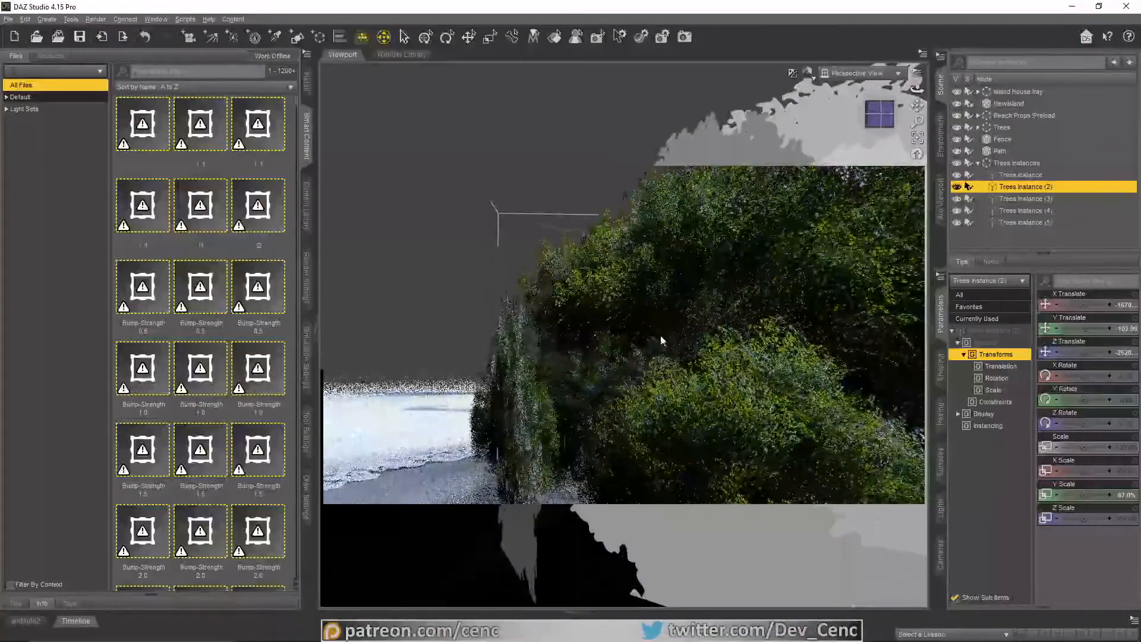
ctrl+alt+drag(663, 338, 790, 227)
ctrl+alt+drag(705, 353, 499, 500)
ctrl+alt+drag(385, 367, 416, 353)
drag(917, 89, 815, 90)
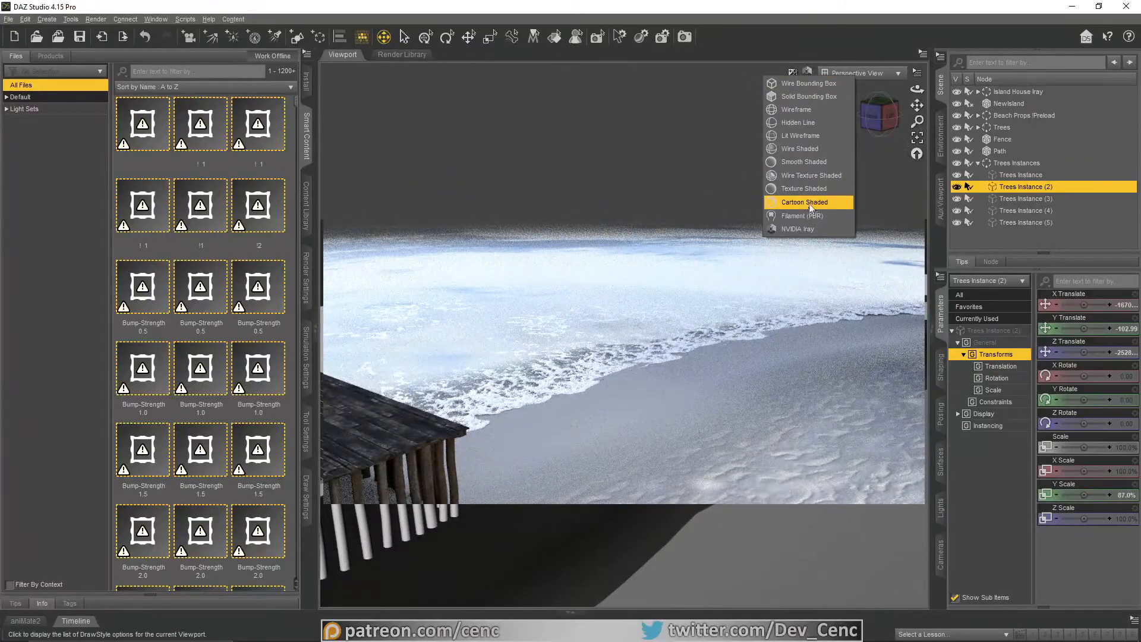
Step: Set the viewport's draw style to Texture Shaded and look over the tree groups behind the deck from above
click(807, 189)
mouse_move(719, 247)
ctrl+alt+mouse_down()
mouse_move(701, 277)
mouse_move(708, 239)
mouse_move(724, 234)
ctrl+alt+mouse_up()
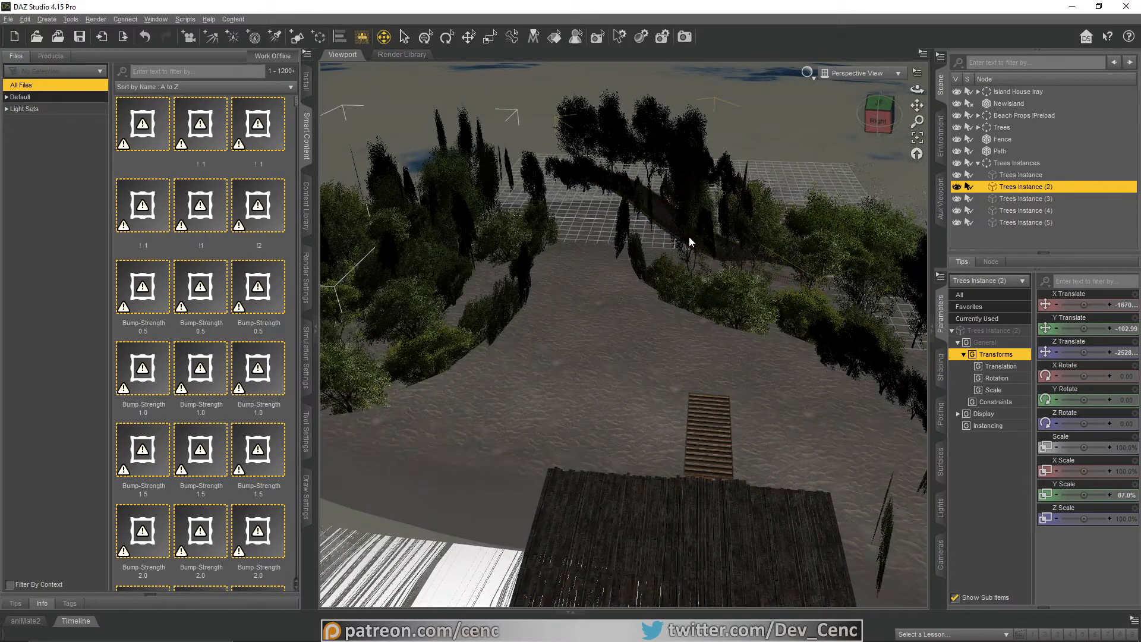
ctrl+alt+drag(618, 331, 631, 445)
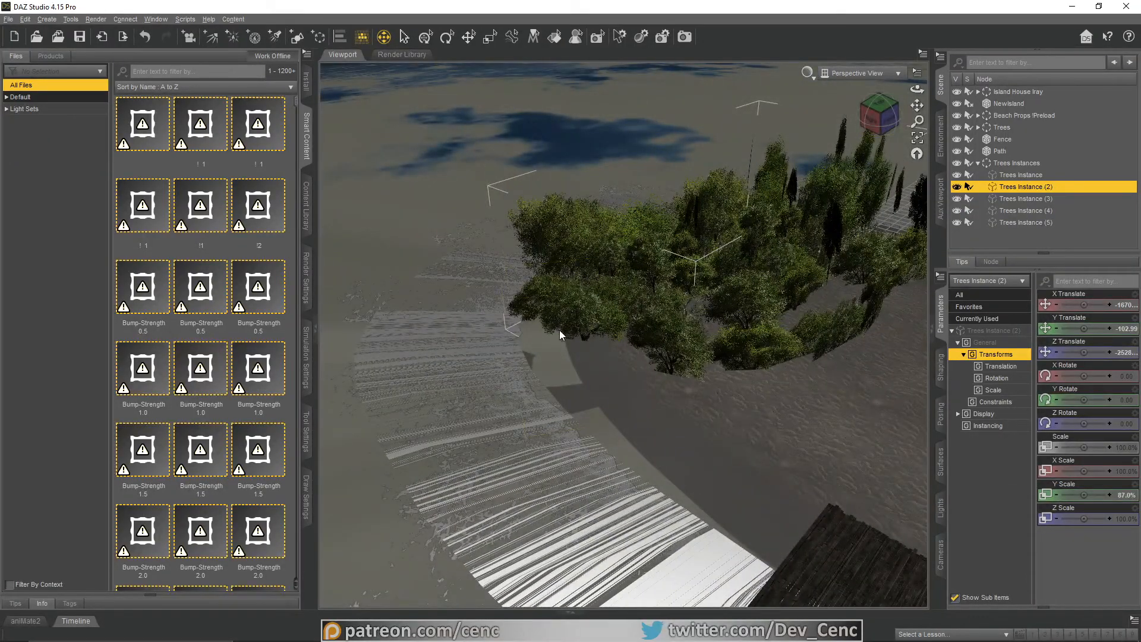